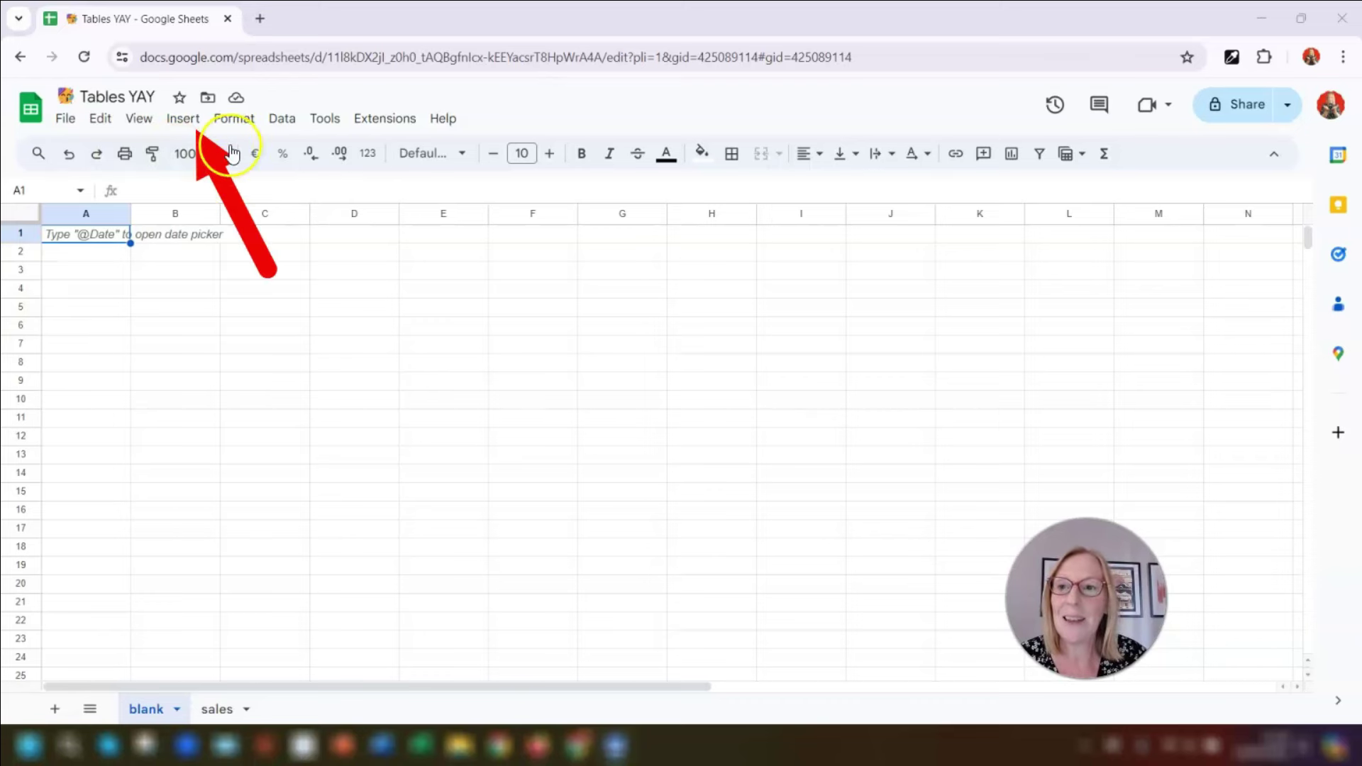
Step: Open the Tables side panel of pre-built templates from cell C3's context menu
{"action": "left_click", "coordinate": [190, 120]}
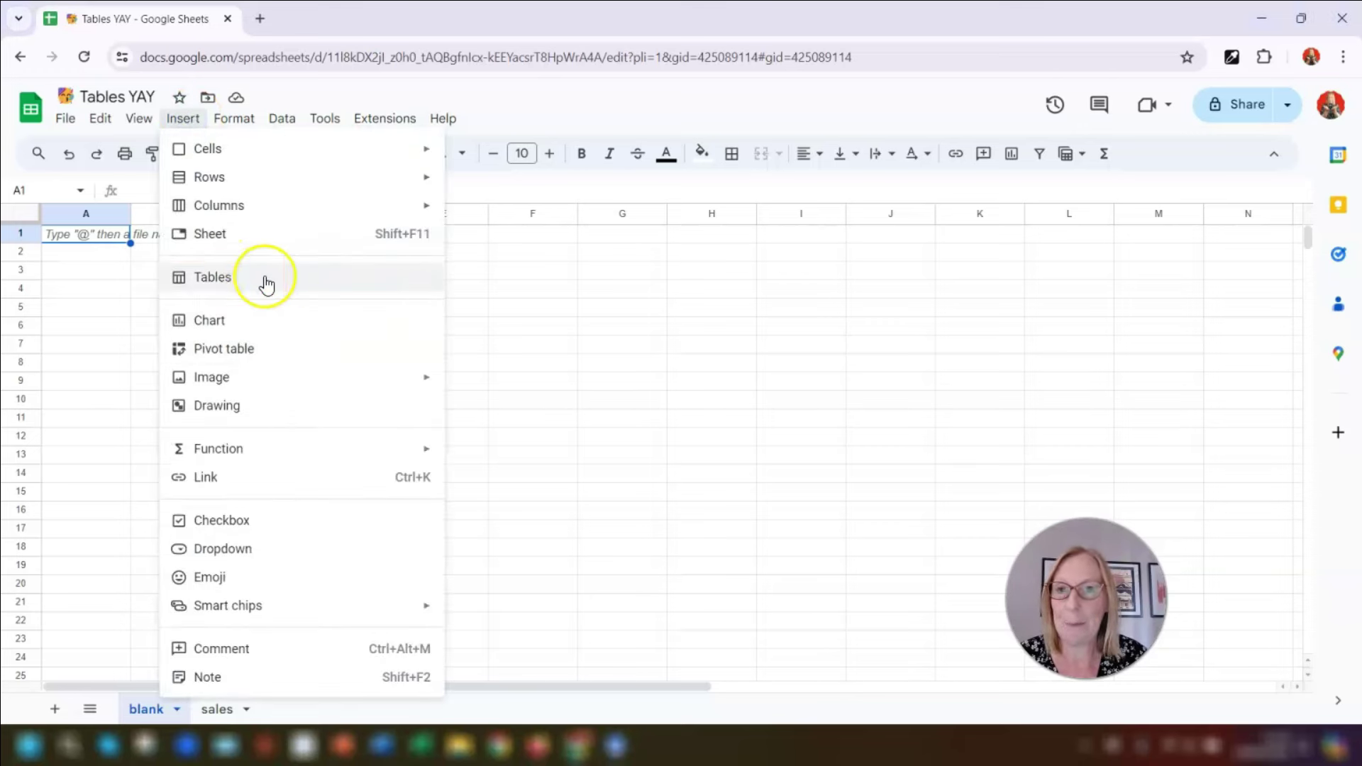
{"action": "left_click", "coordinate": [71, 252]}
{"action": "right_click", "coordinate": [248, 273]}
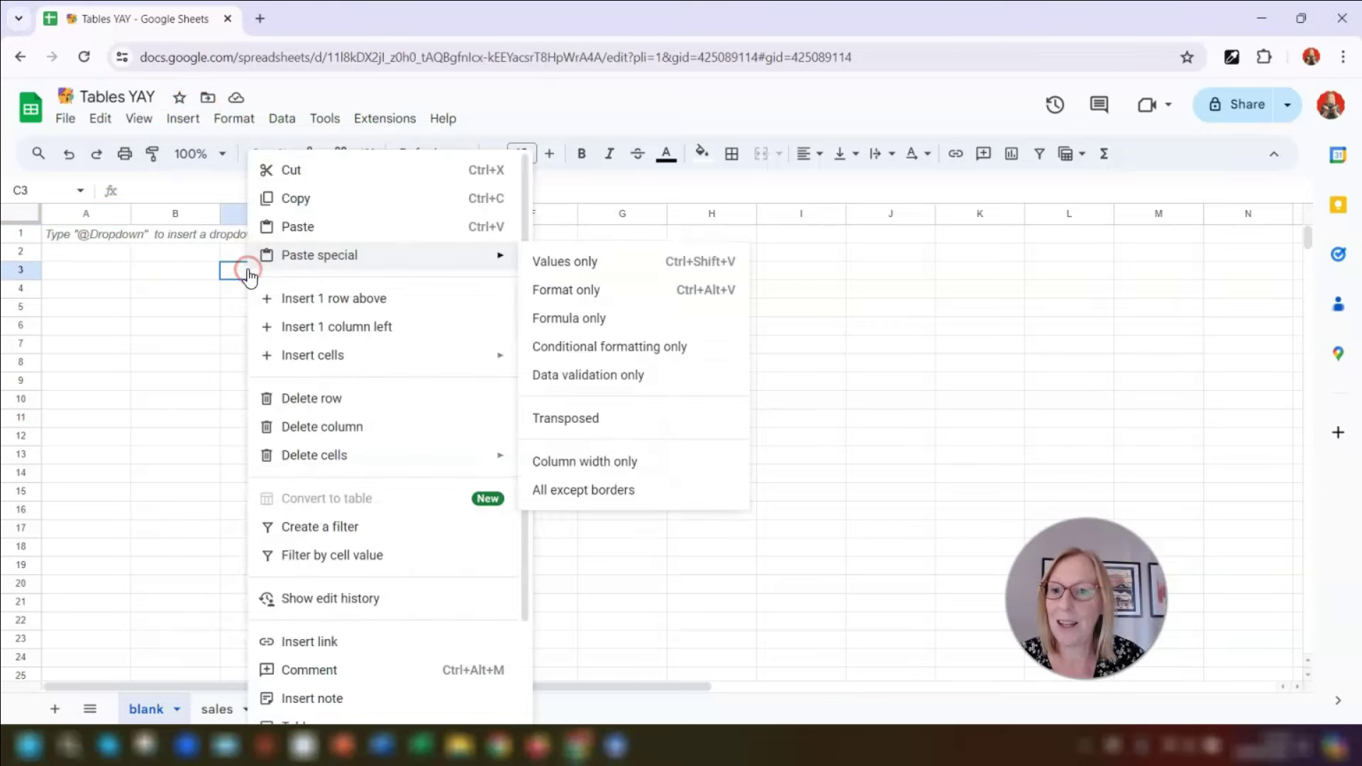
{"action": "scroll", "coordinate": [363, 429], "scroll_direction": "down", "scroll_amount": 2}
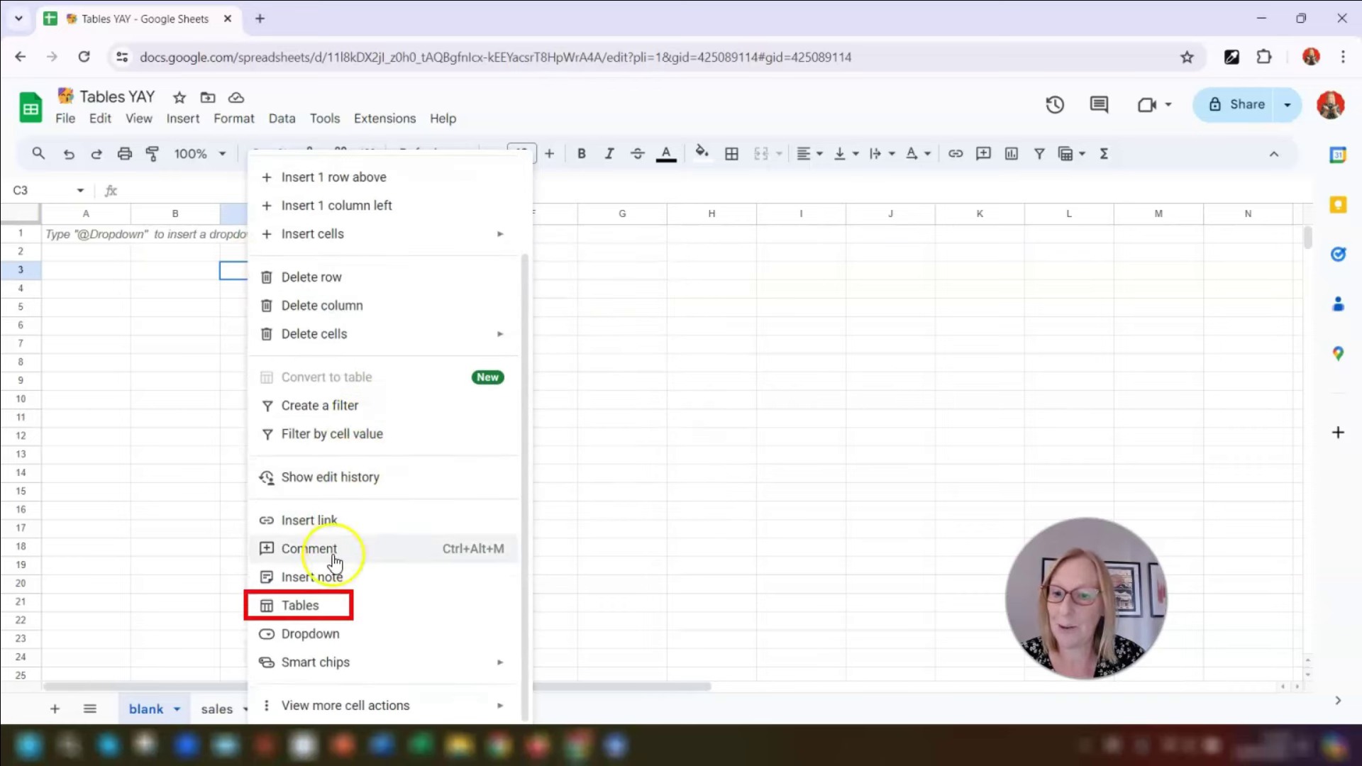
{"action": "left_click", "coordinate": [309, 607]}
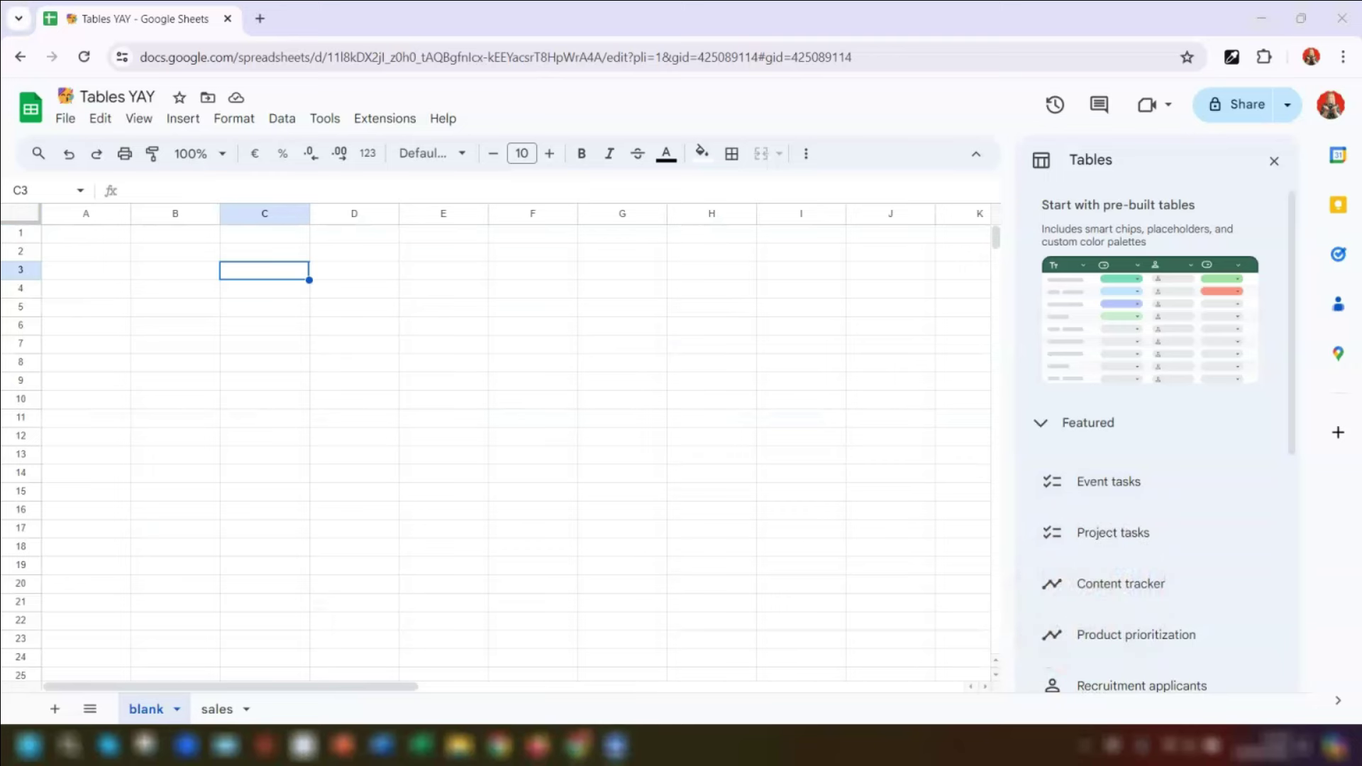
{"action": "scroll", "coordinate": [1189, 402], "scroll_direction": "down", "scroll_amount": 4}
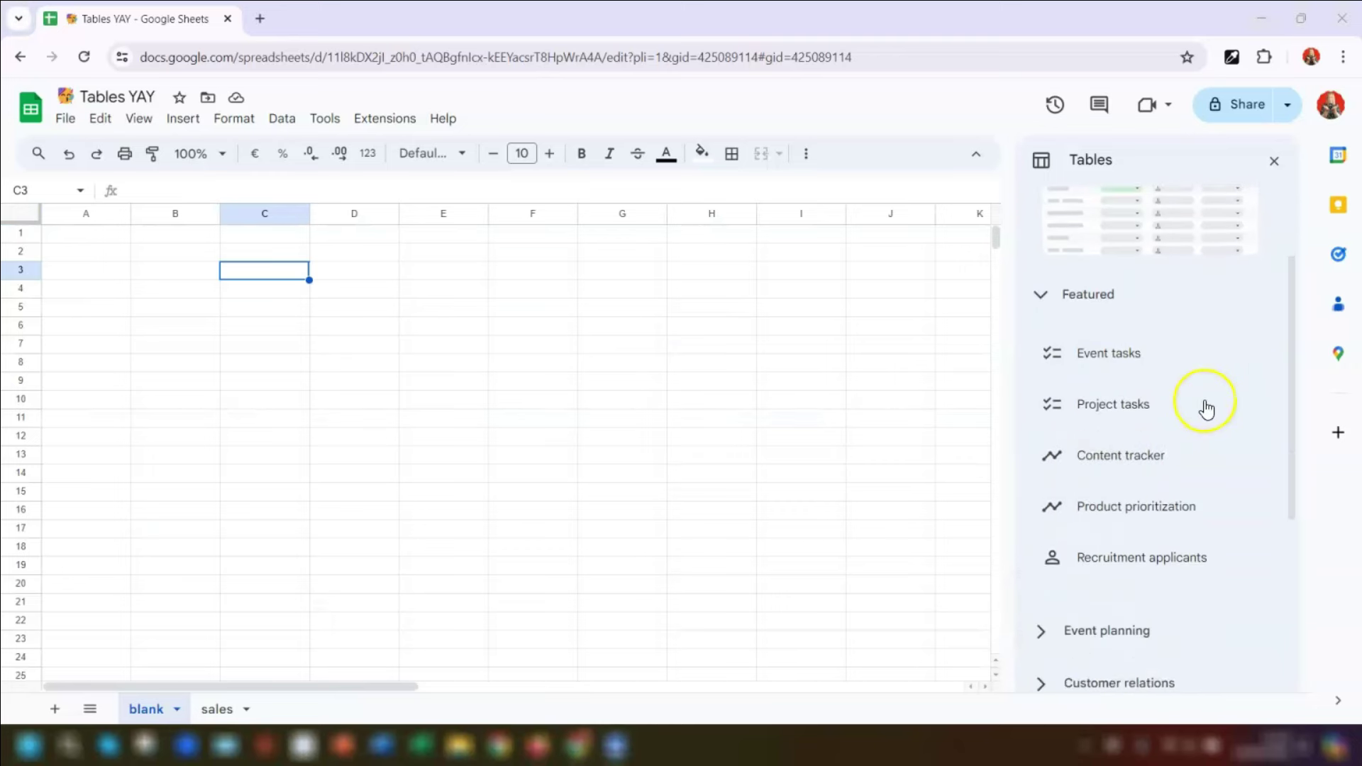
{"action": "scroll", "coordinate": [1270, 386], "scroll_direction": "down", "scroll_amount": 3}
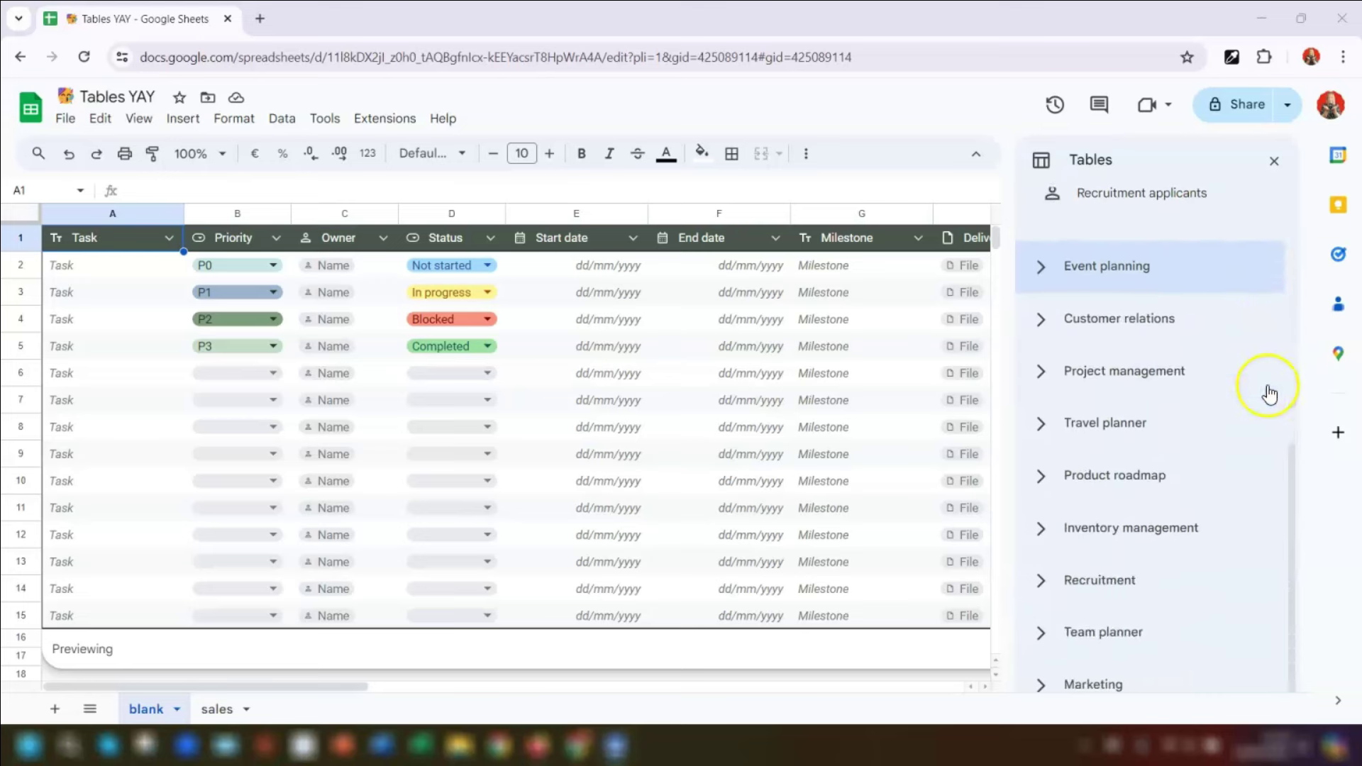
{"action": "scroll", "coordinate": [1271, 393], "scroll_direction": "up", "scroll_amount": 6}
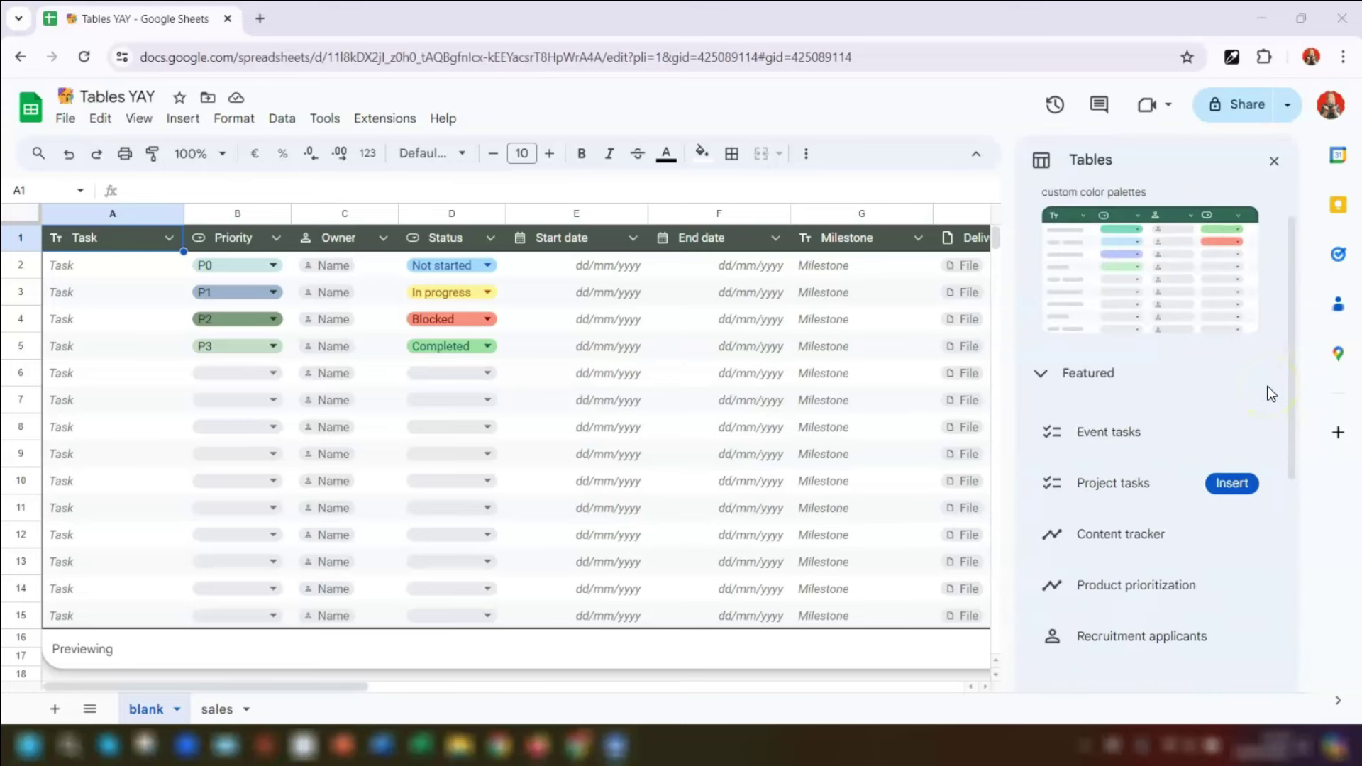
{"action": "left_click", "coordinate": [1040, 374]}
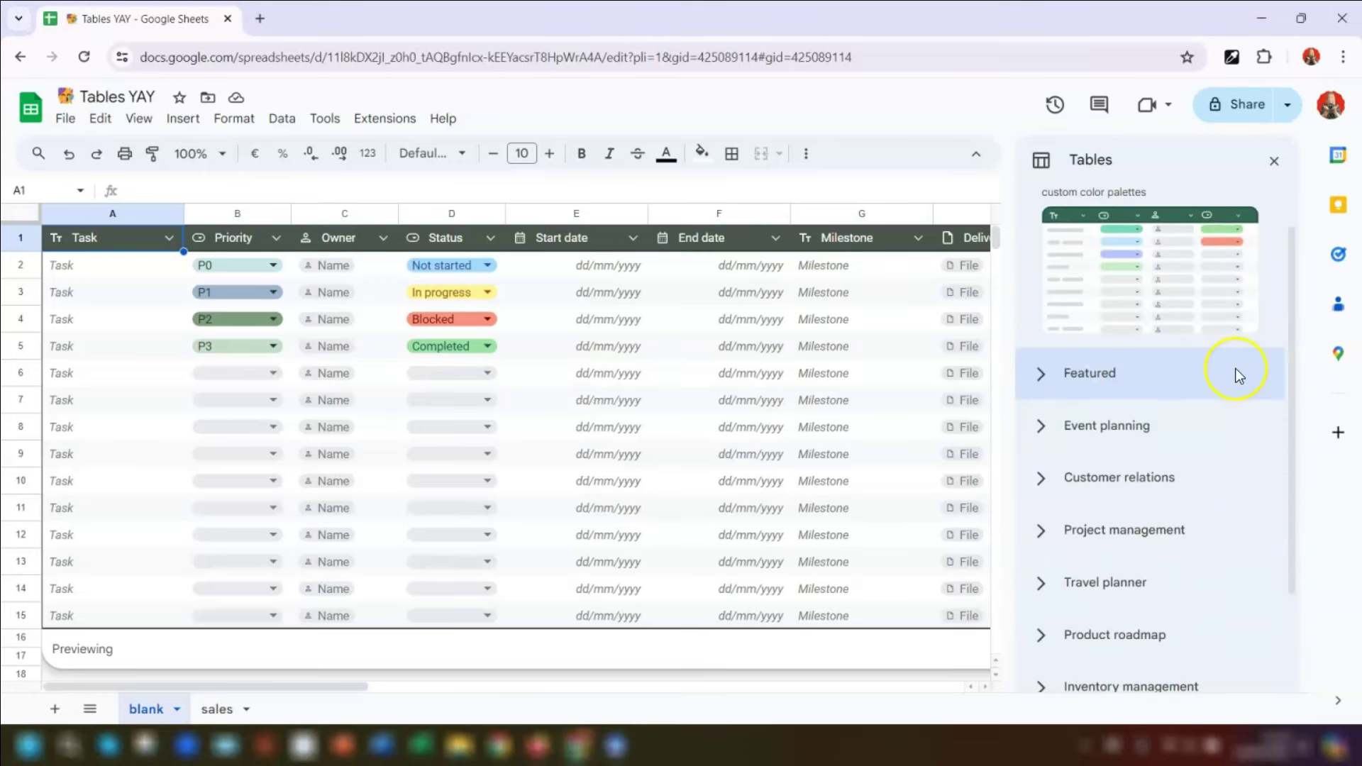
{"action": "scroll", "coordinate": [1235, 375], "scroll_direction": "down", "scroll_amount": 1}
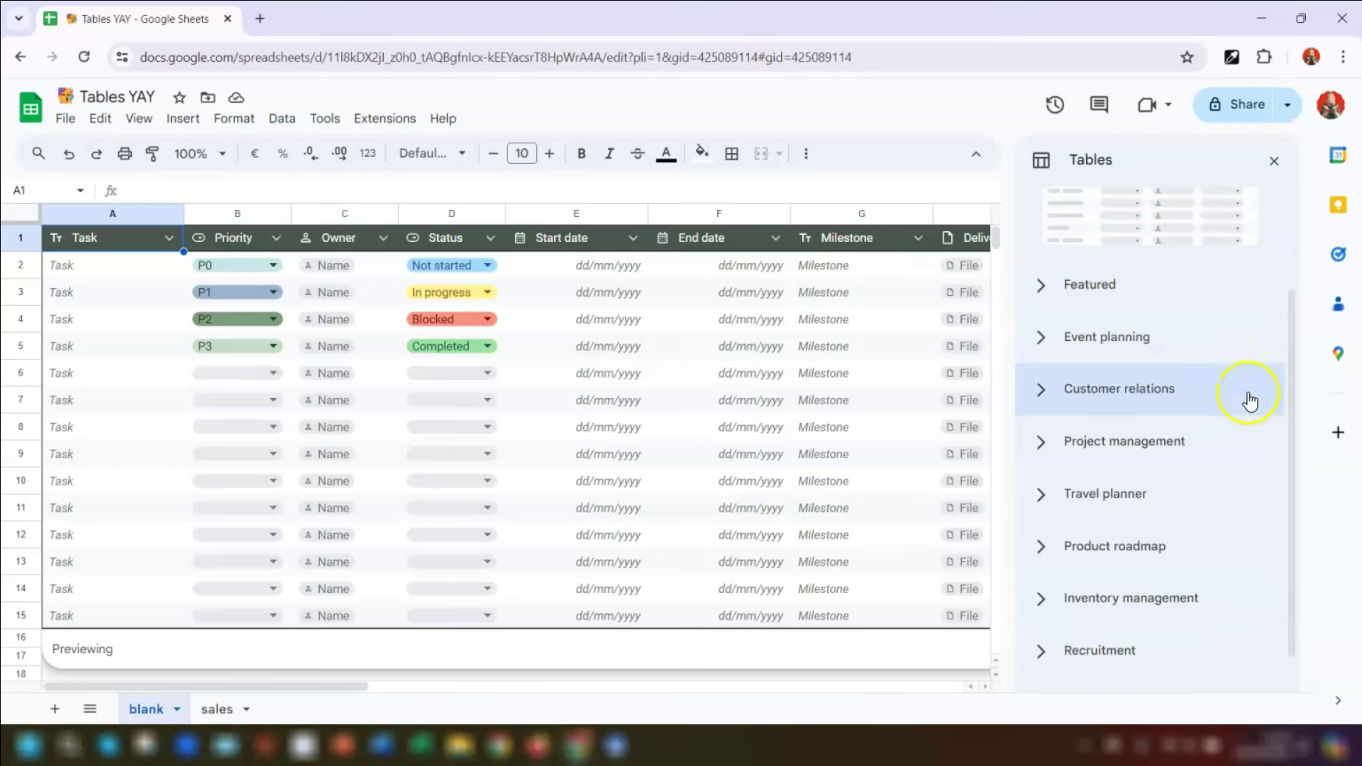
{"action": "scroll", "coordinate": [1247, 395], "scroll_direction": "down", "scroll_amount": 1}
{"action": "left_click", "coordinate": [1041, 428]}
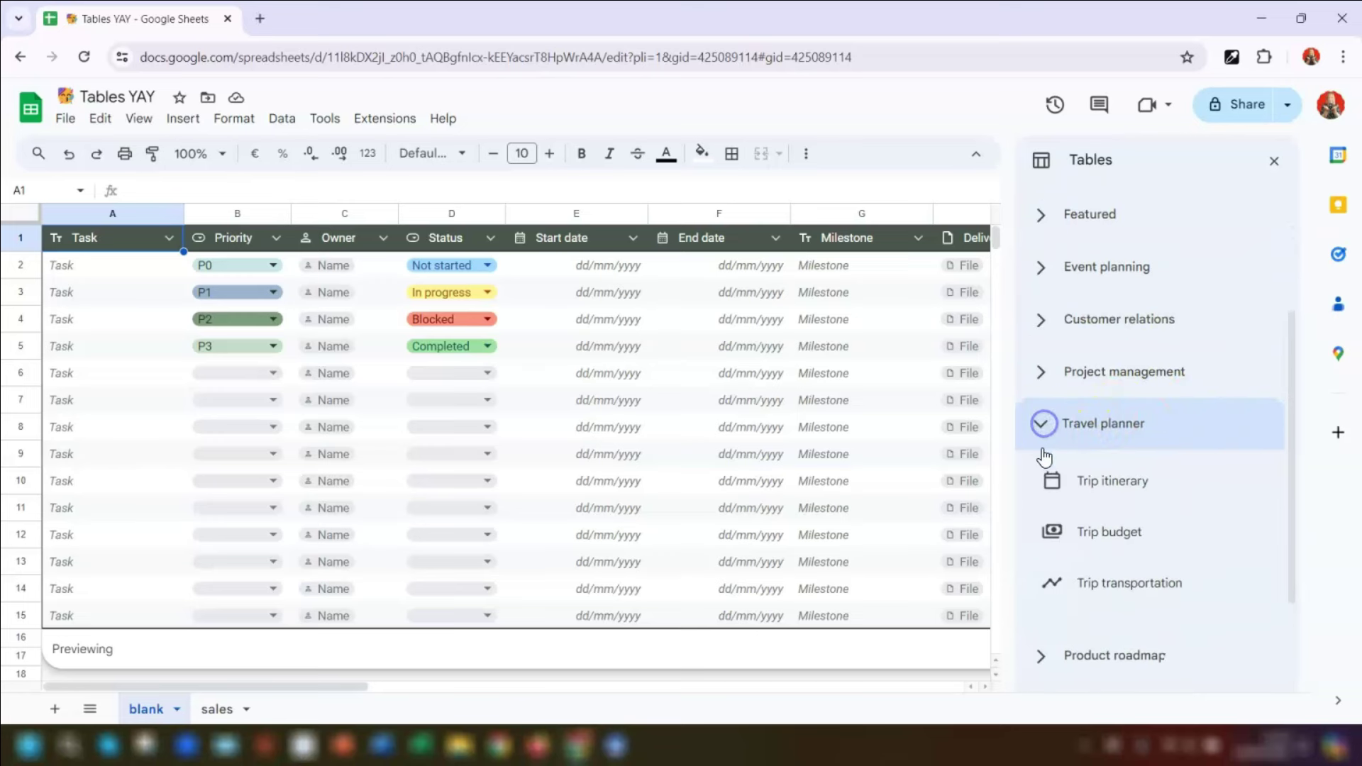
{"action": "left_click", "coordinate": [1041, 431]}
{"action": "left_click", "coordinate": [1042, 374]}
{"action": "left_click", "coordinate": [1044, 379]}
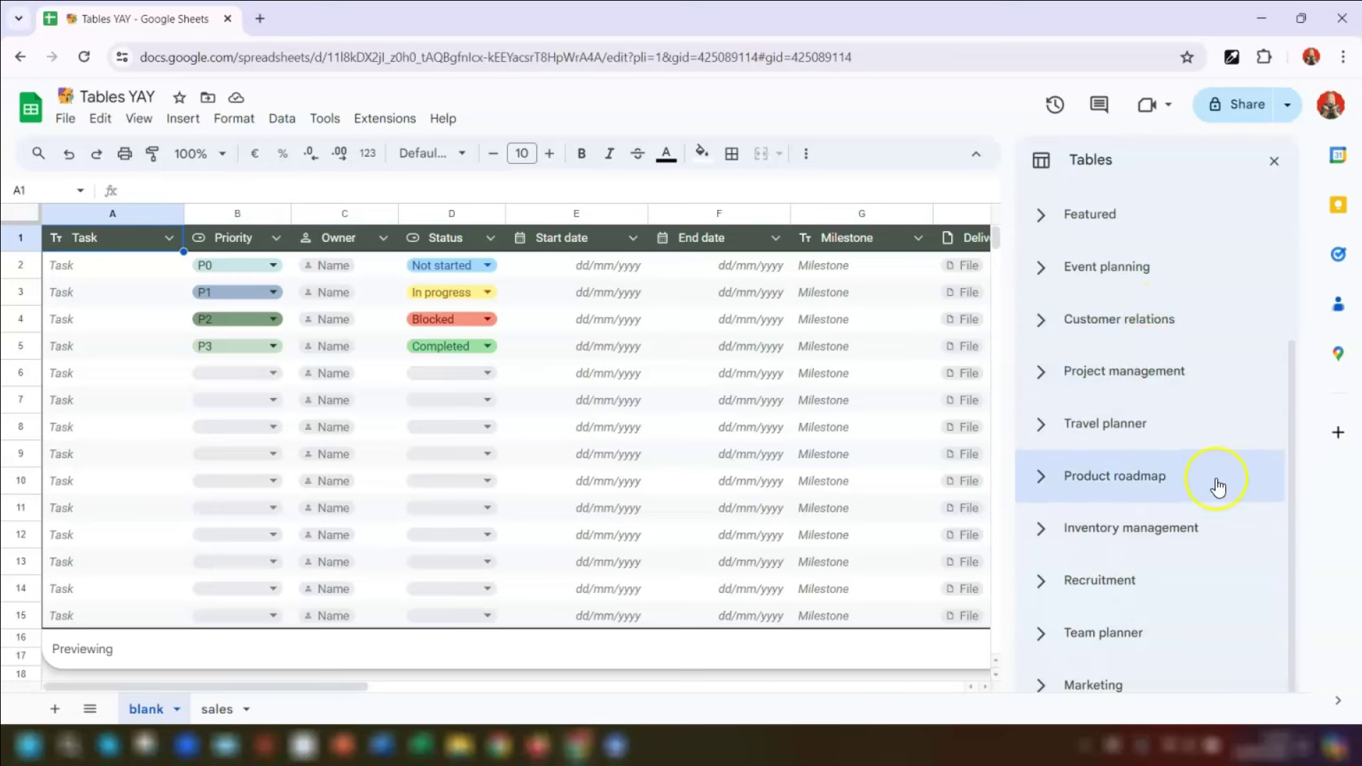
{"action": "scroll", "coordinate": [1173, 429], "scroll_direction": "up", "scroll_amount": 3}
{"action": "scroll", "coordinate": [1173, 428], "scroll_direction": "down", "scroll_amount": 3}
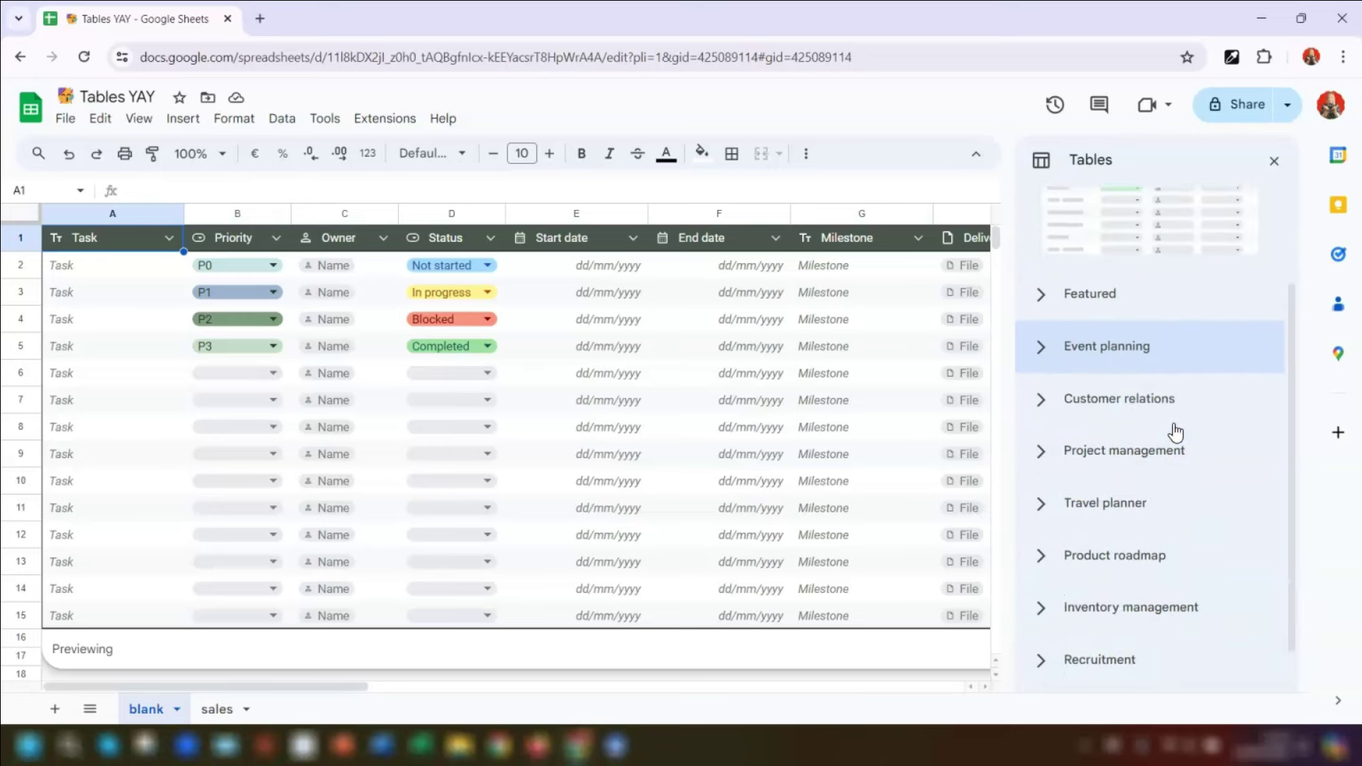
{"action": "left_click", "coordinate": [1043, 371]}
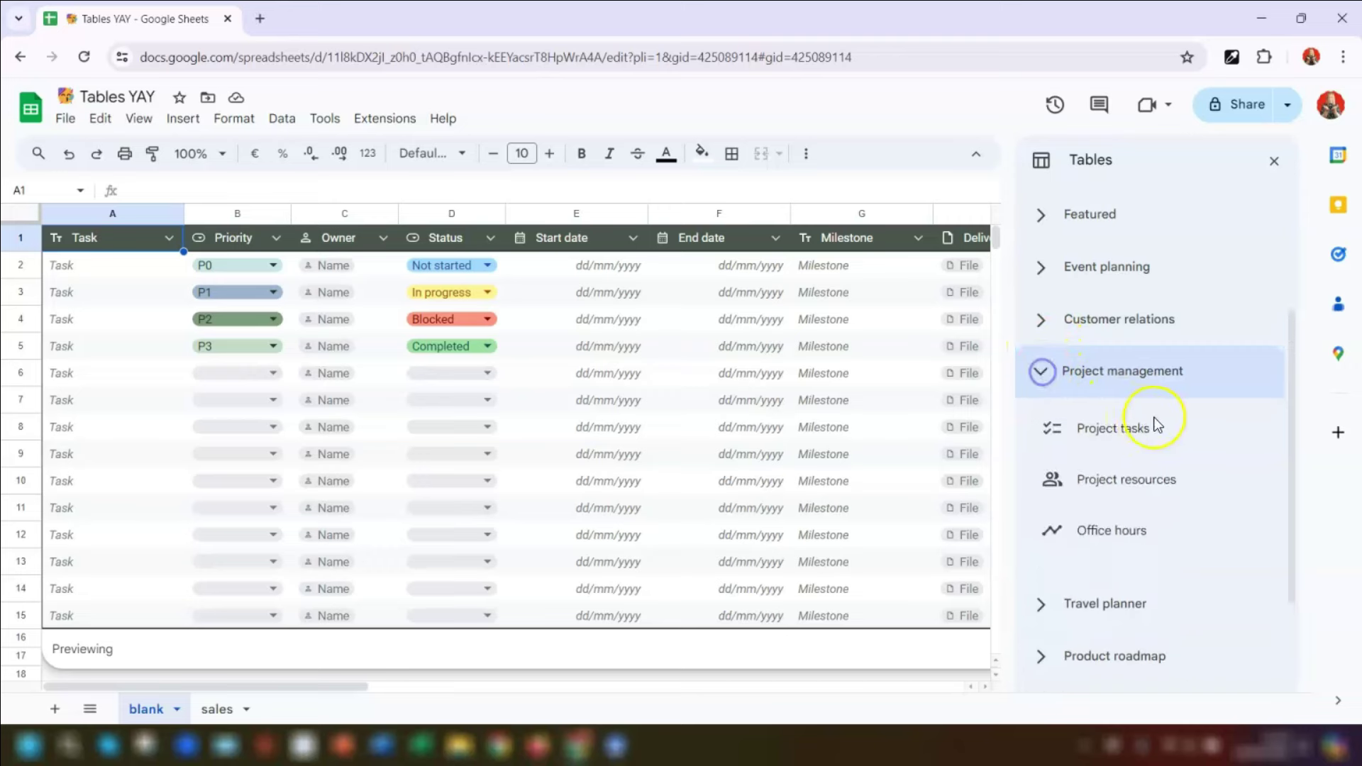
{"action": "scroll", "coordinate": [1170, 402], "scroll_direction": "down", "scroll_amount": 1}
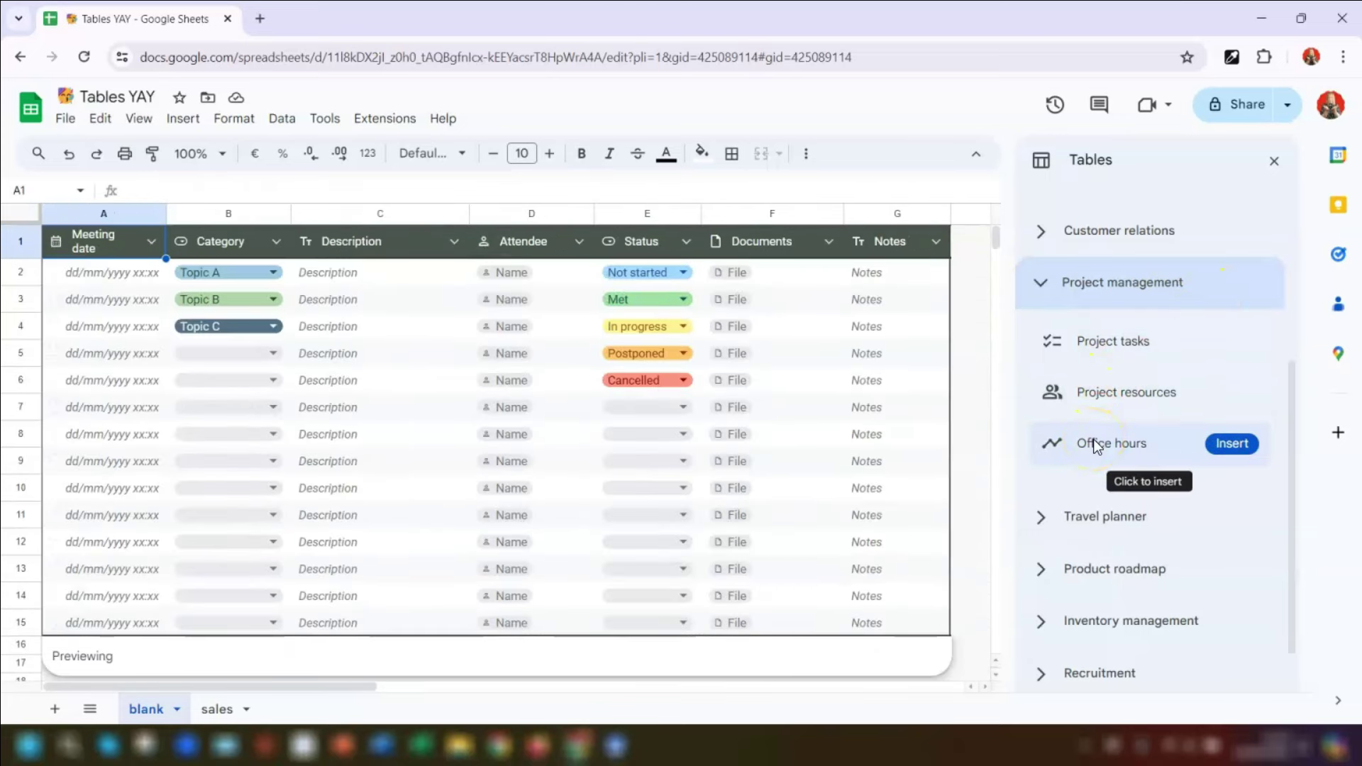
{"action": "left_click", "coordinate": [1041, 284]}
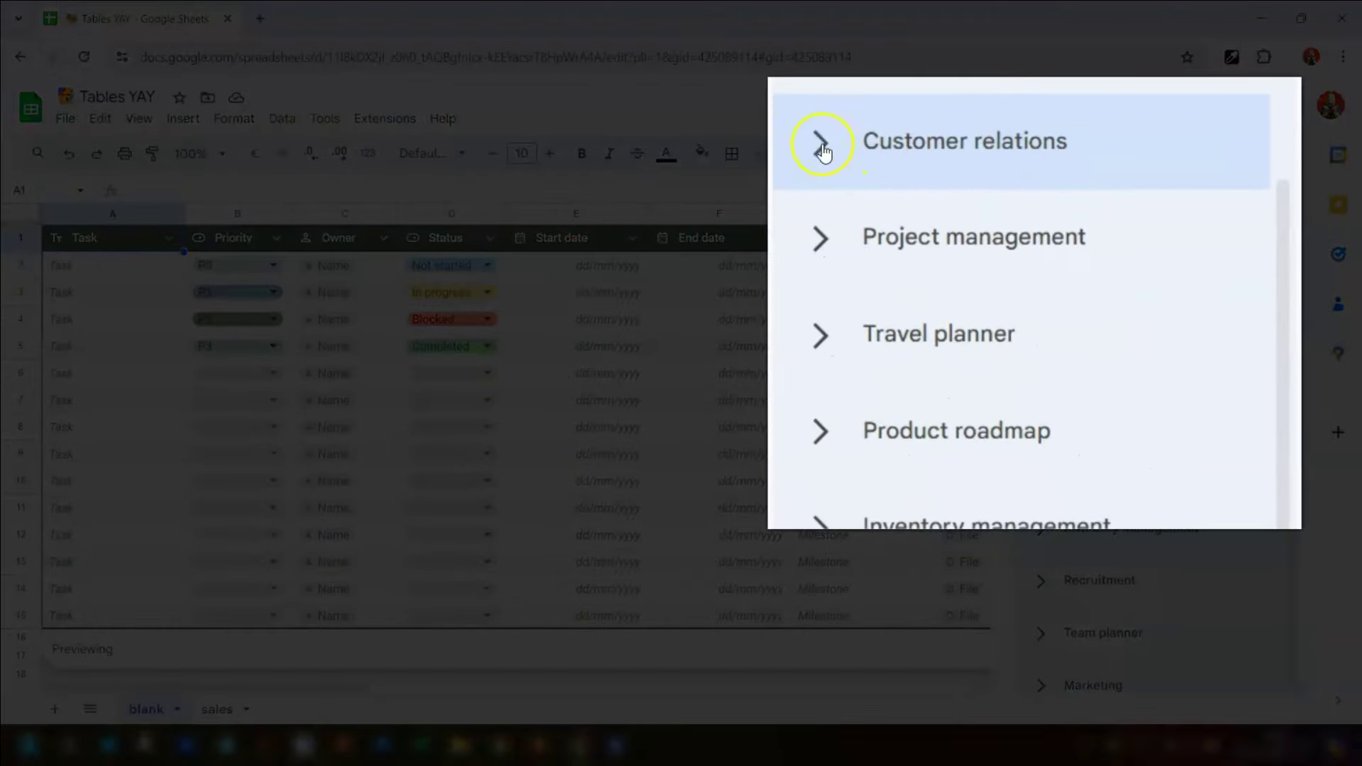
Step: Insert the Customer contacts template from Customer relations, then close the Tables panel
{"action": "left_click", "coordinate": [1040, 291]}
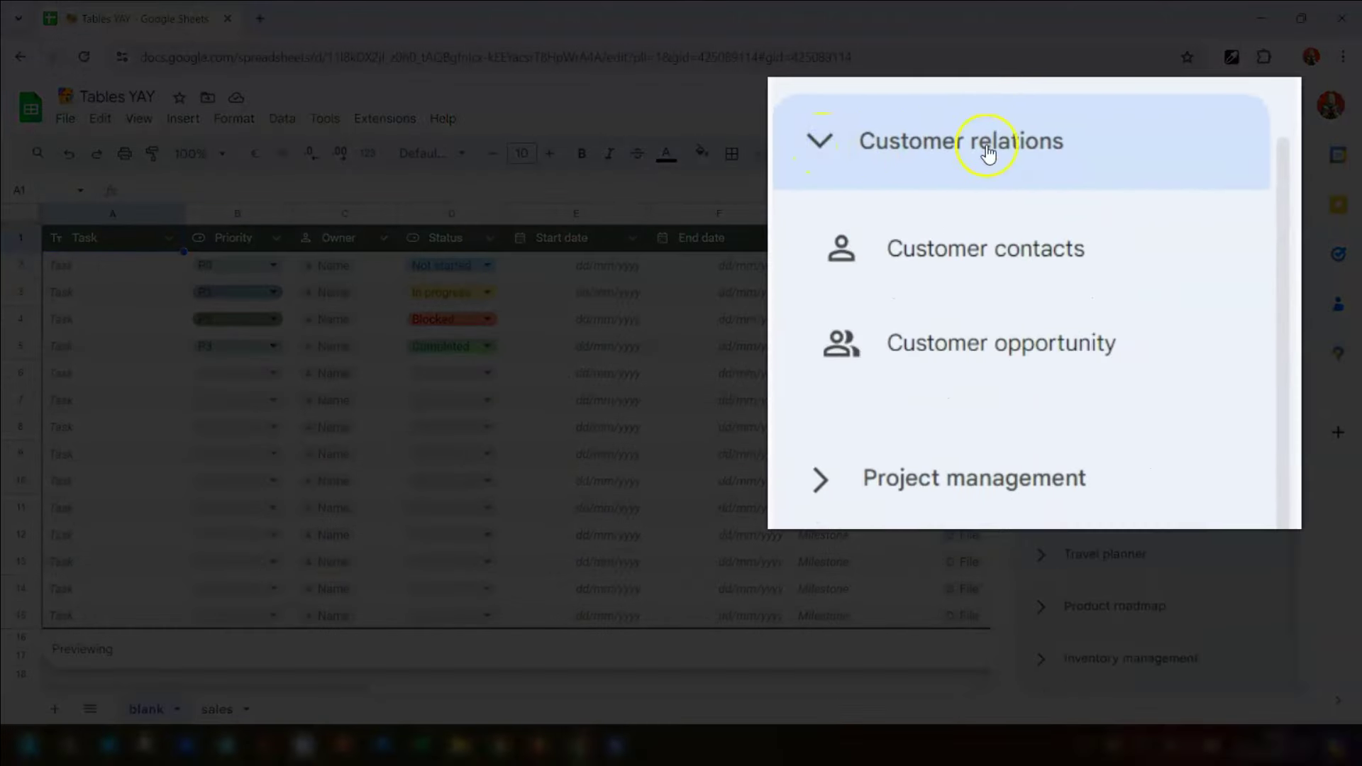
{"action": "mouse_move", "coordinate": [966, 240]}
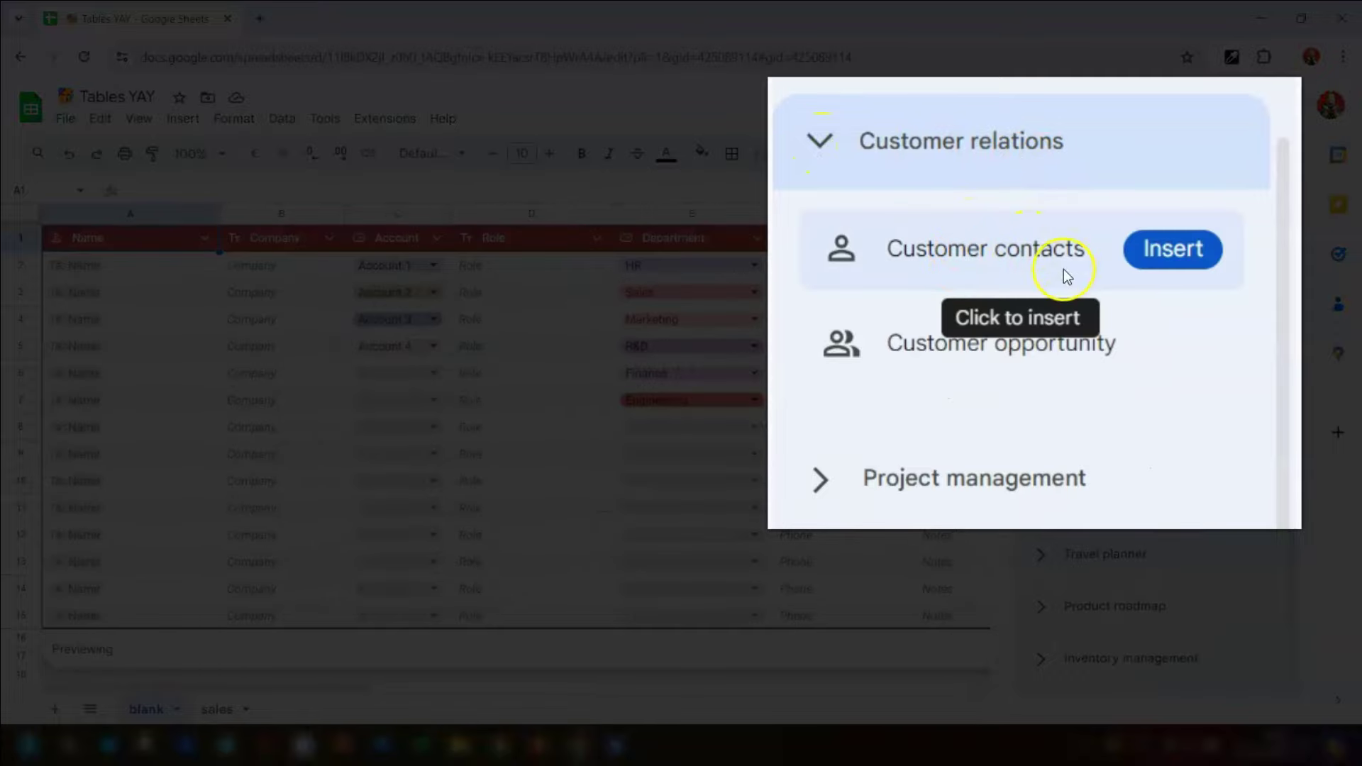
{"action": "mouse_move", "coordinate": [940, 353]}
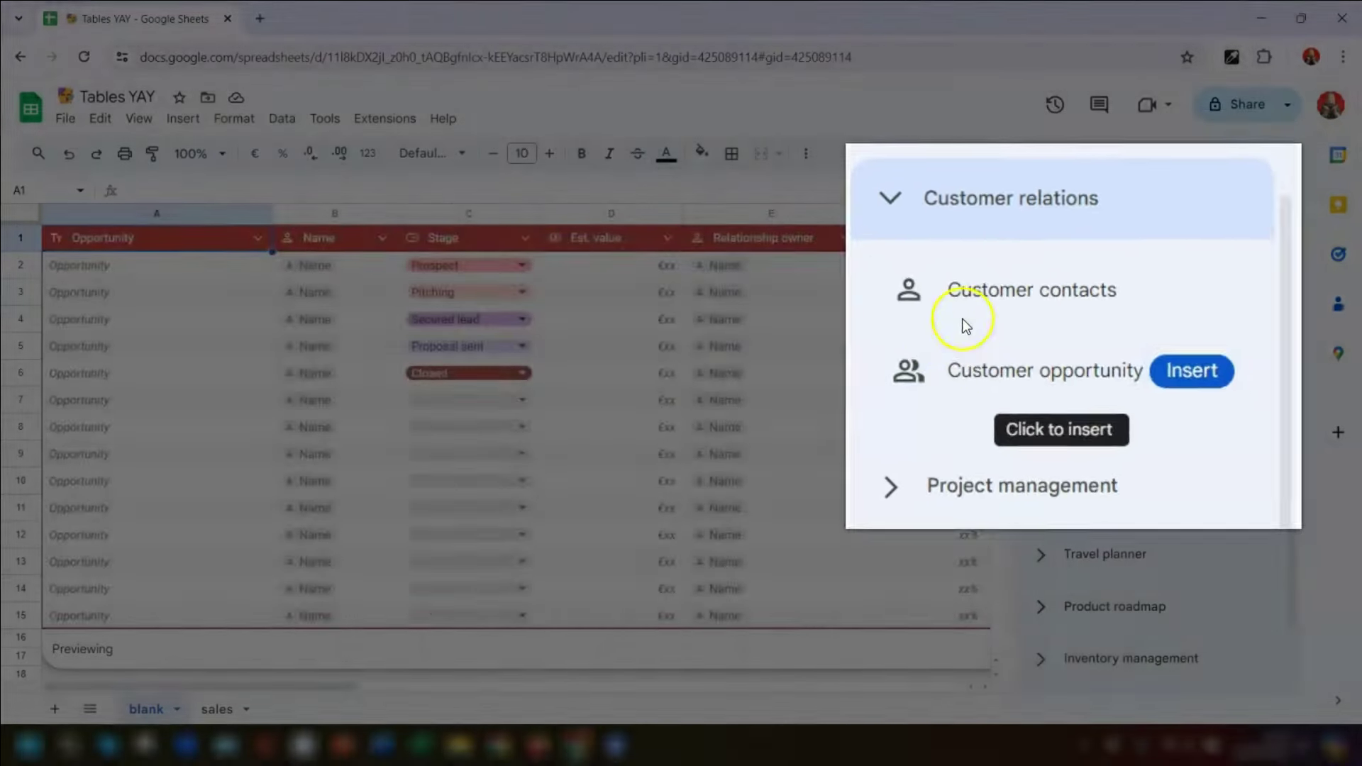
{"action": "mouse_move", "coordinate": [1071, 355]}
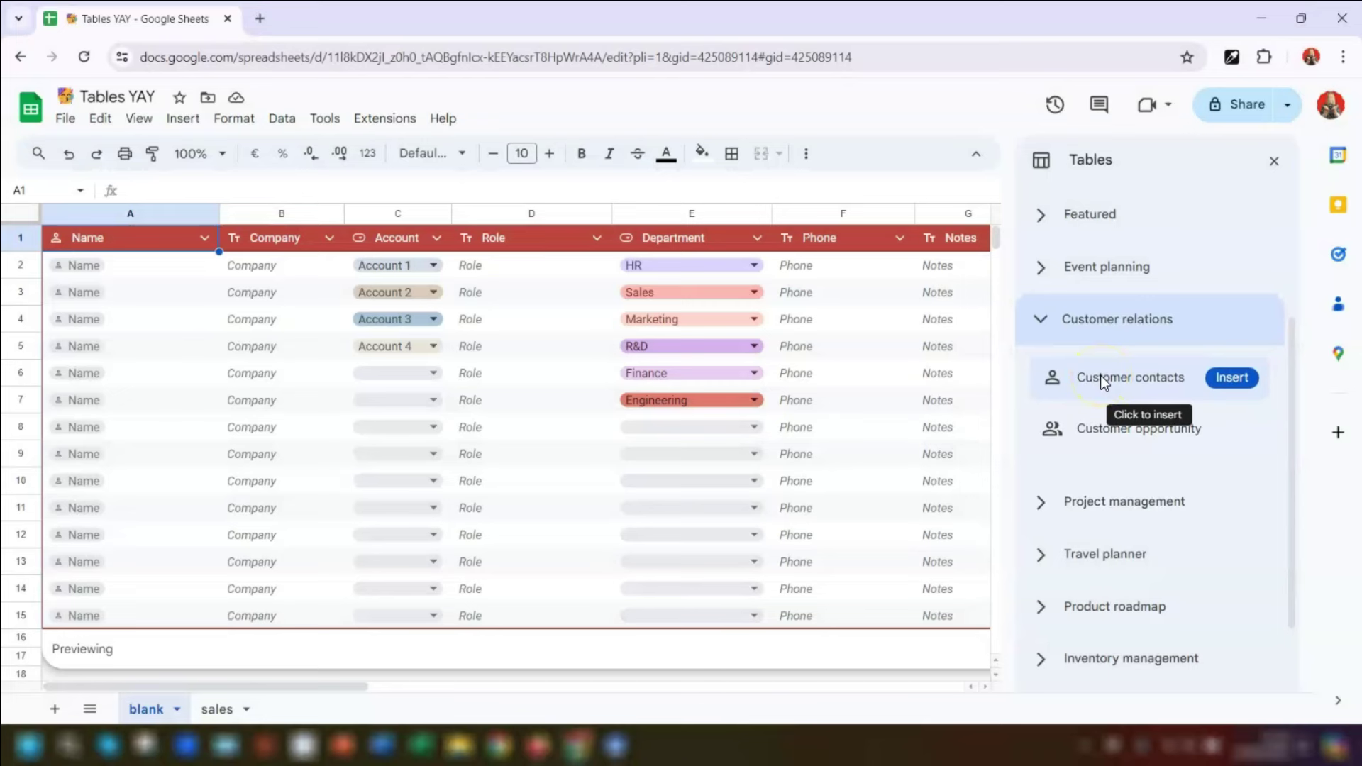
{"action": "left_click", "coordinate": [1236, 378]}
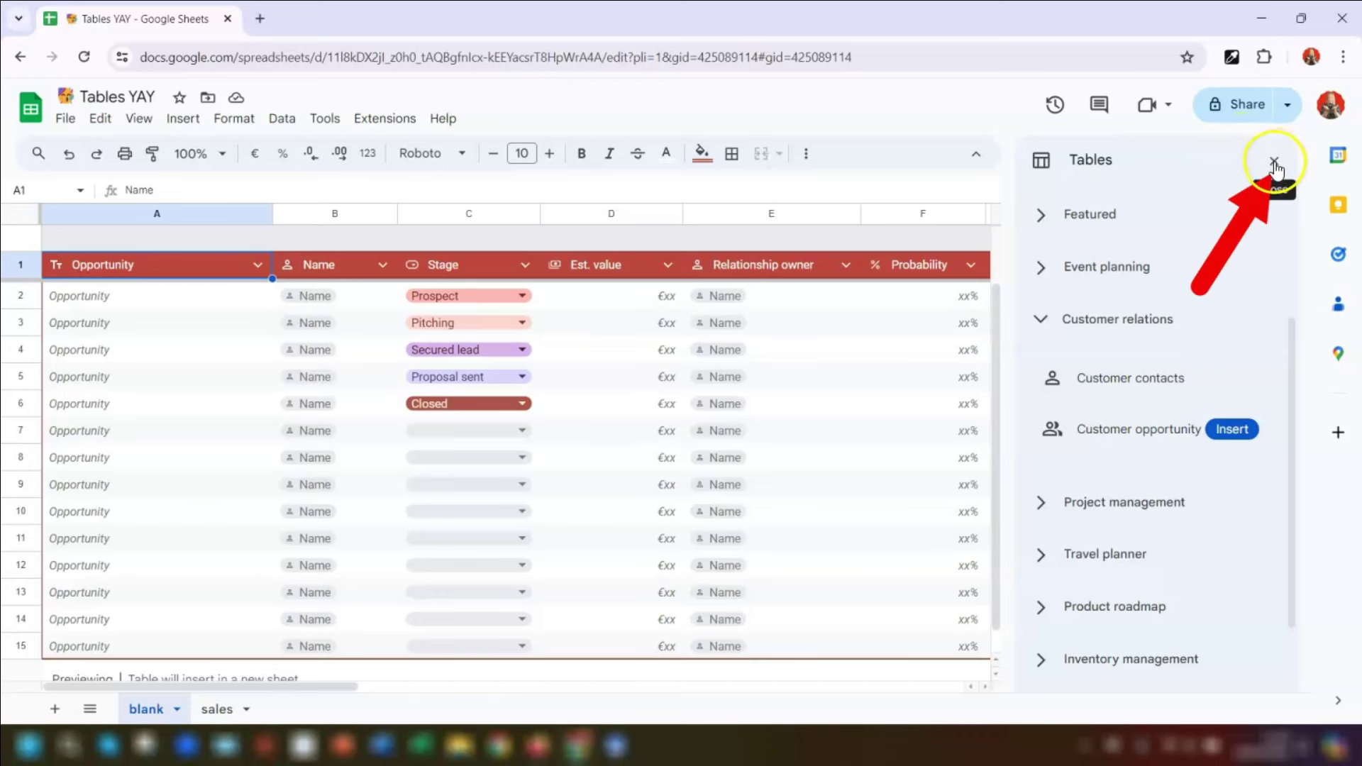
{"action": "left_click", "coordinate": [1273, 164]}
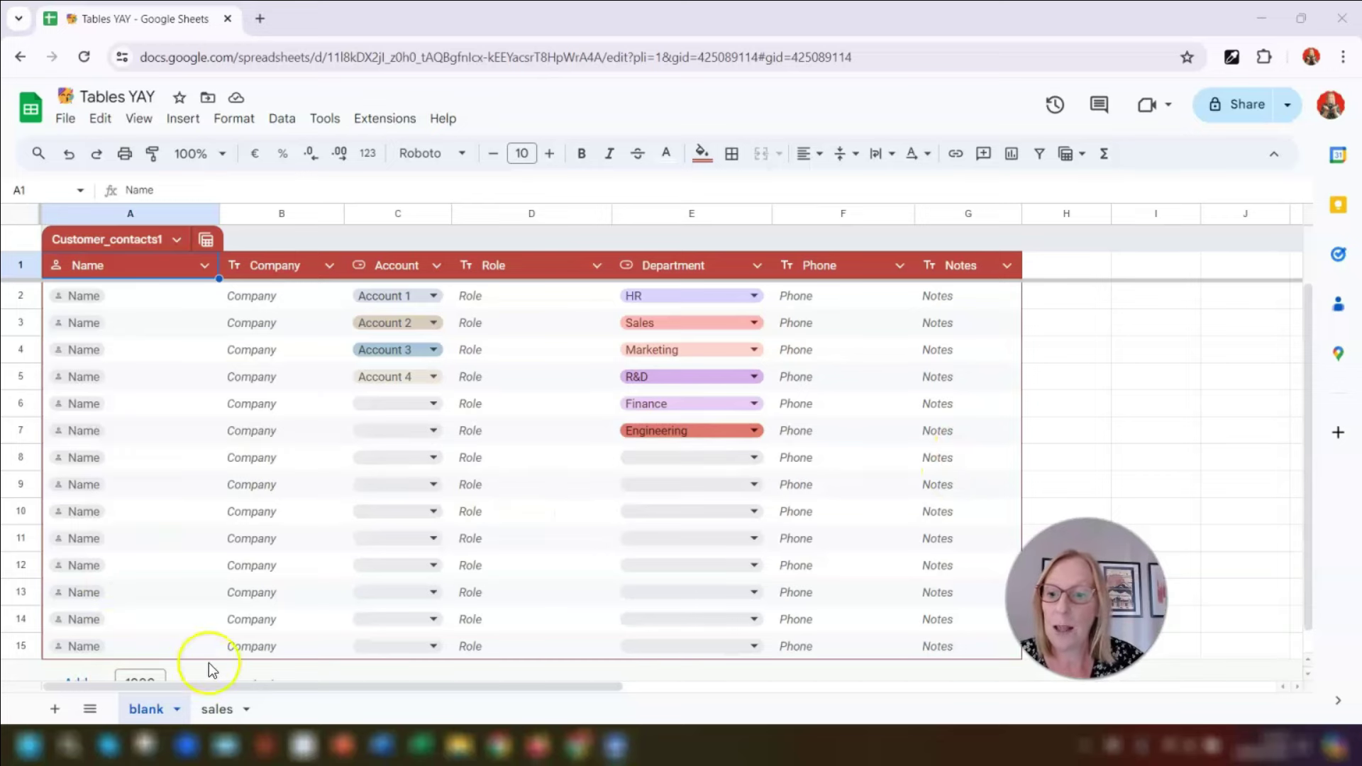
Step: Switch to the 'sales' sheet with the regional sales data
{"action": "left_click", "coordinate": [225, 712]}
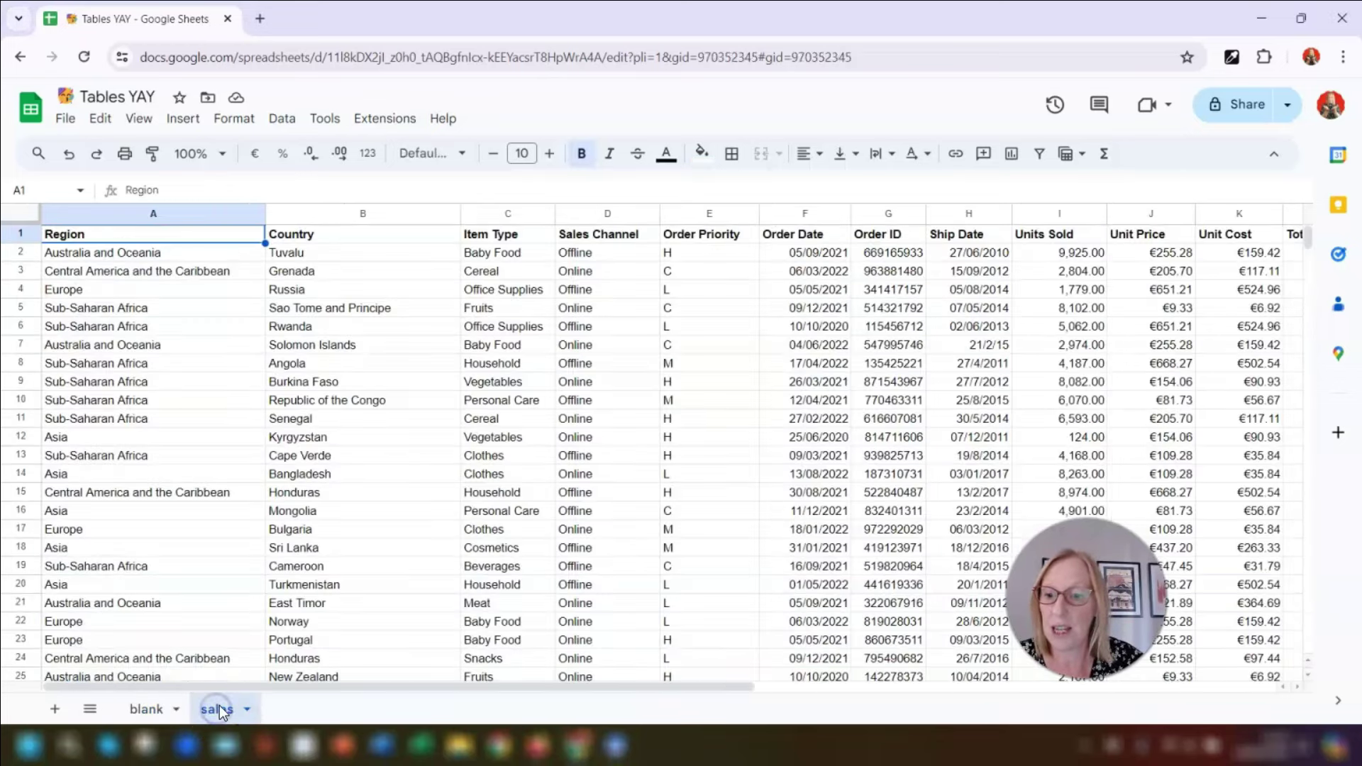
{"action": "mouse_move", "coordinate": [435, 685]}
{"action": "left_mouse_down"}
{"action": "mouse_move", "coordinate": [806, 682]}
{"action": "mouse_move", "coordinate": [417, 698]}
{"action": "left_mouse_up"}
{"action": "scroll", "coordinate": [400, 495], "scroll_direction": "down", "scroll_amount": 5}
{"action": "scroll", "coordinate": [428, 508], "scroll_direction": "up", "scroll_amount": 5}
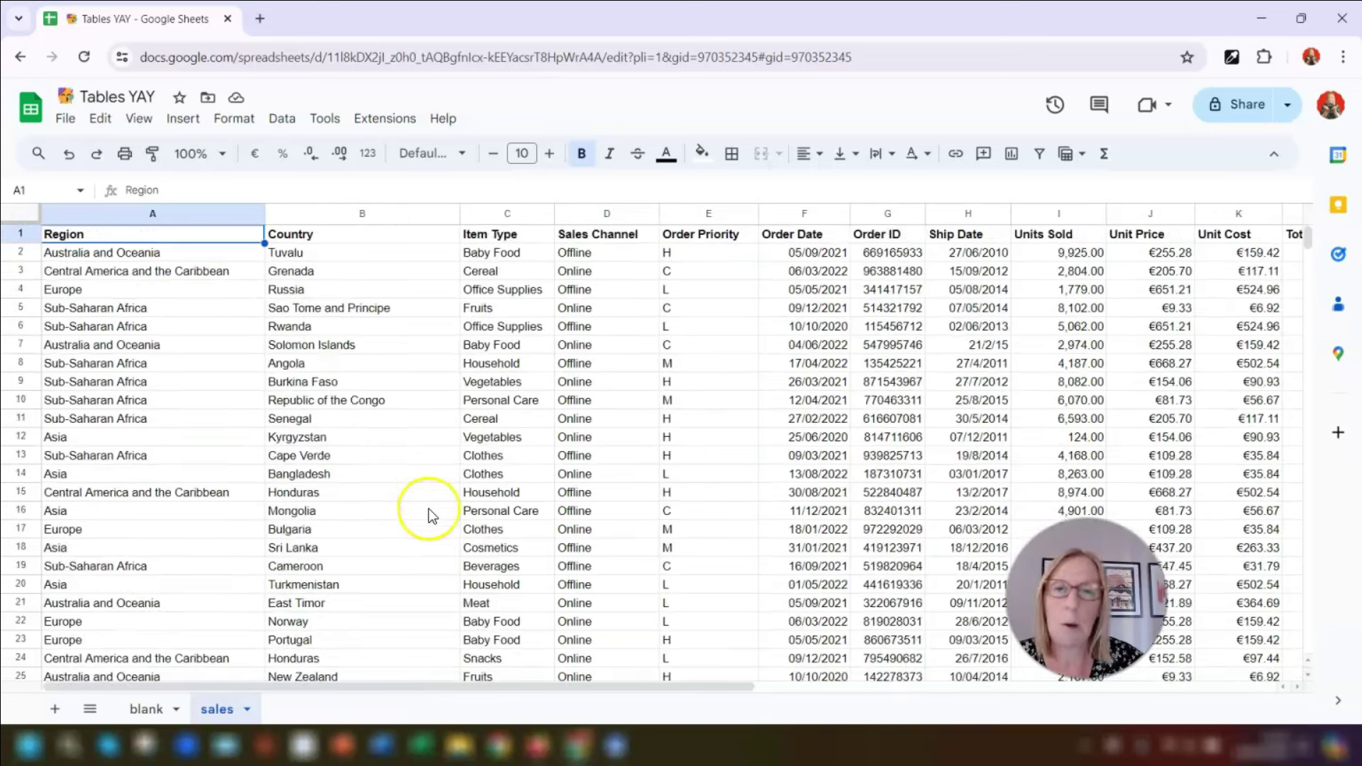
Step: With cell A8 selected, choose Format > Convert to table for the sales data
{"action": "left_click", "coordinate": [139, 364]}
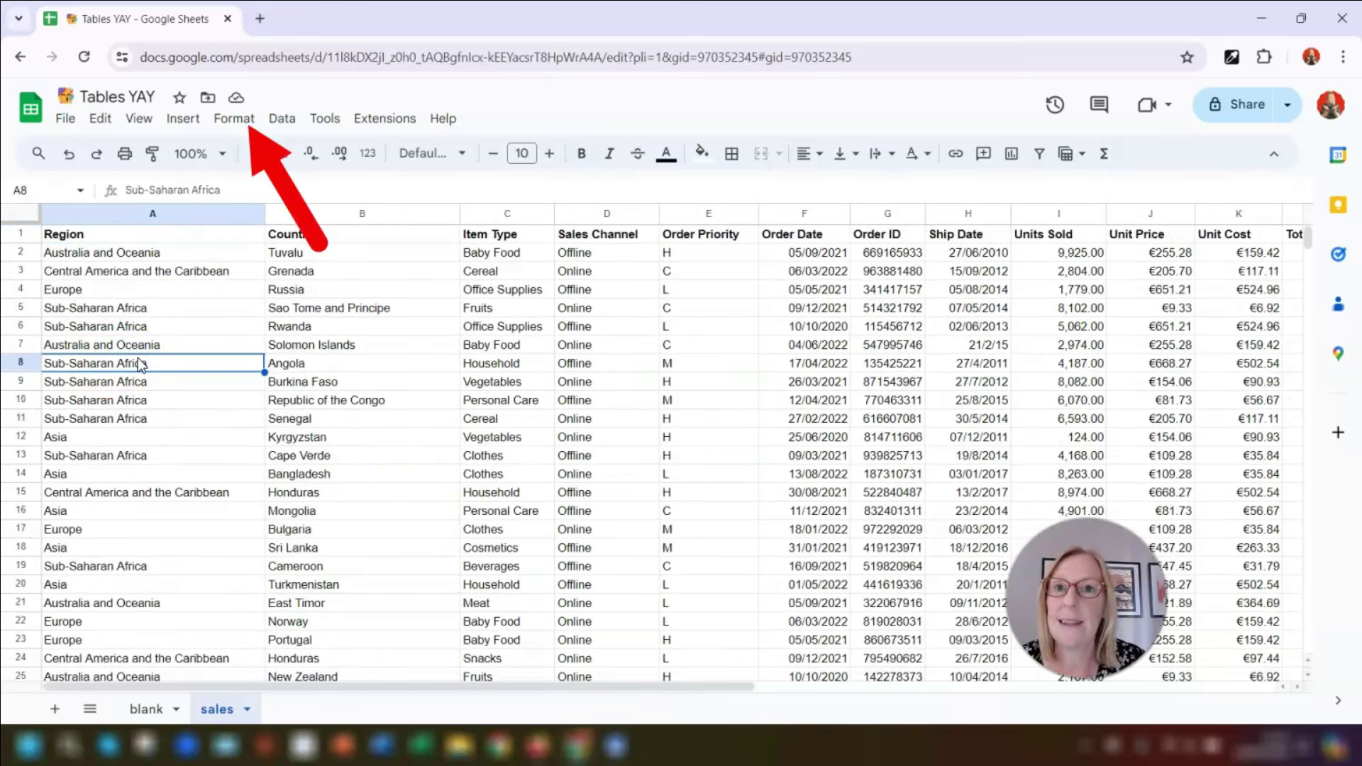
{"action": "left_click", "coordinate": [229, 119]}
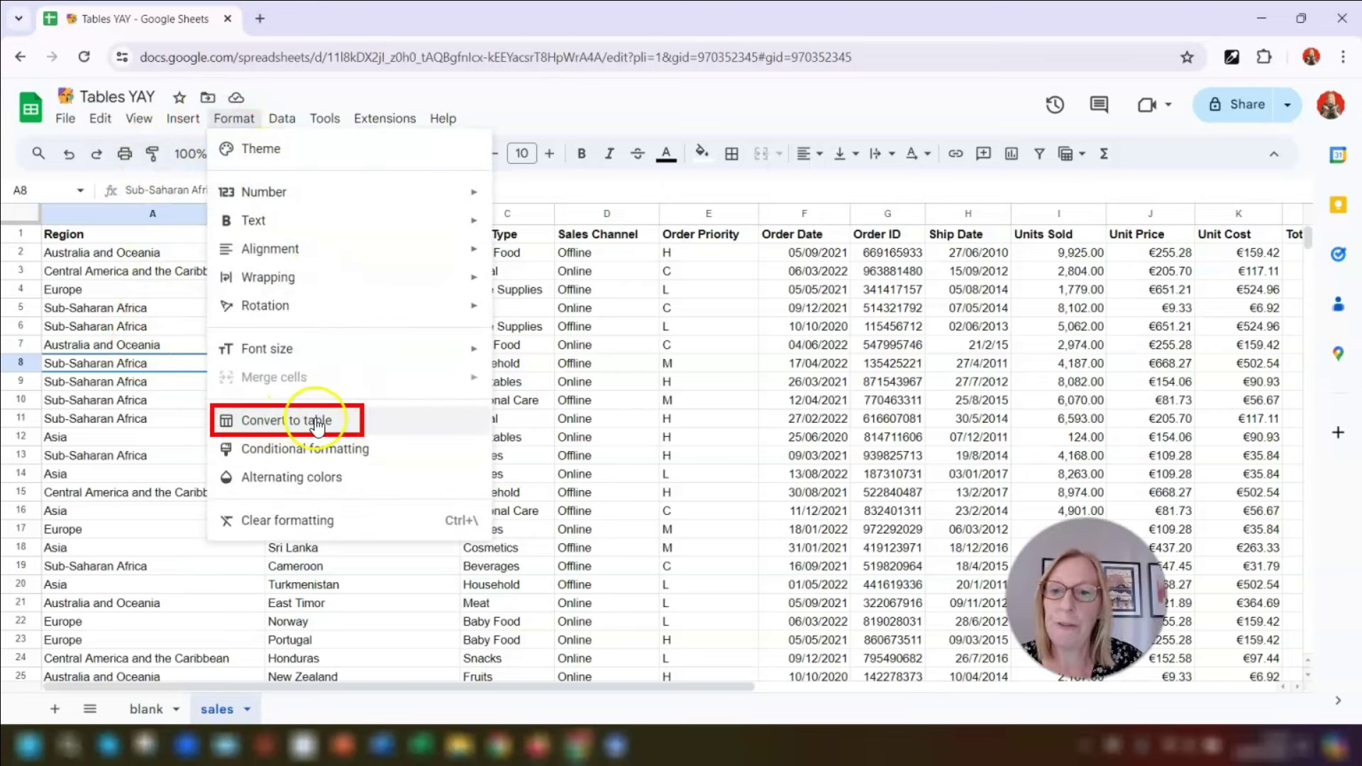
{"action": "left_click", "coordinate": [262, 422]}
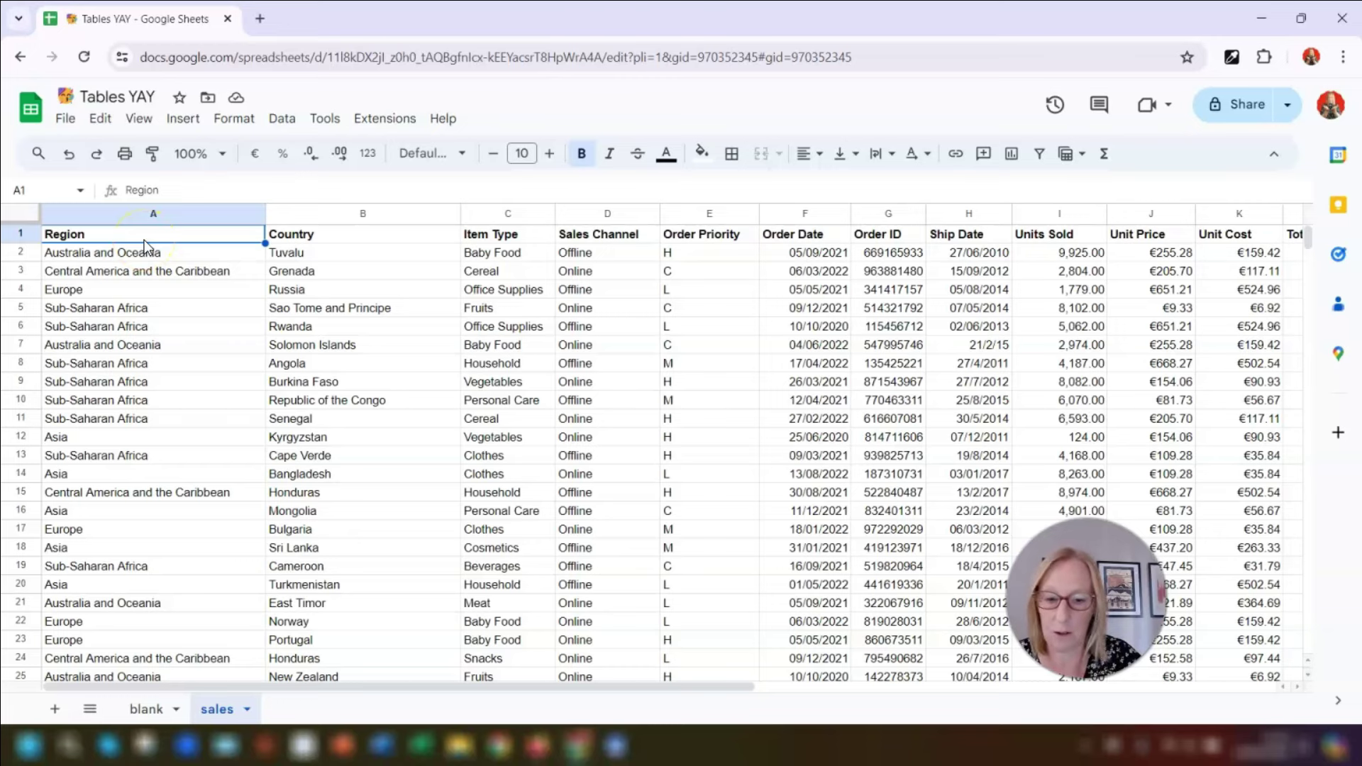
Step: Select the sales data through column N and row 101 and convert it to a table
{"action": "key", "text": "ctrl+shift+Down"}
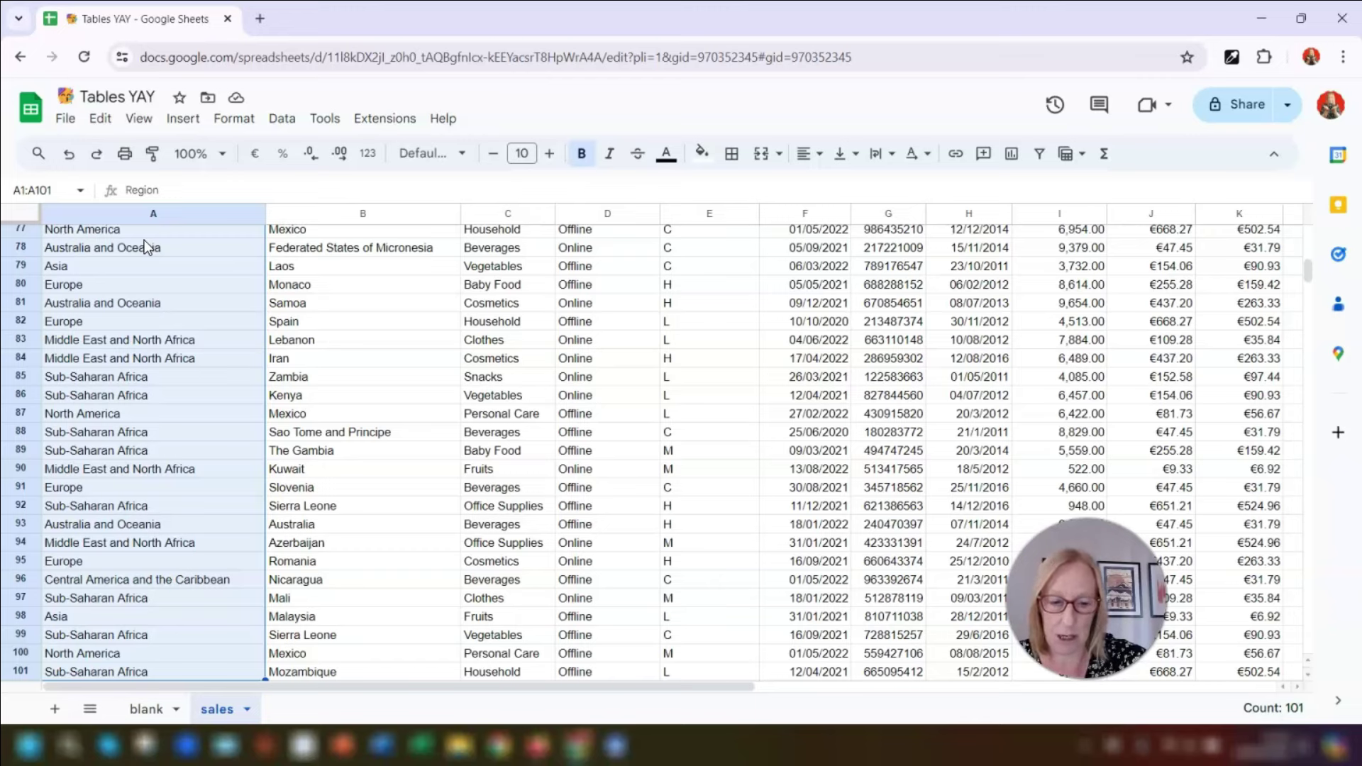
{"action": "key", "text": "ctrl+shift+Right"}
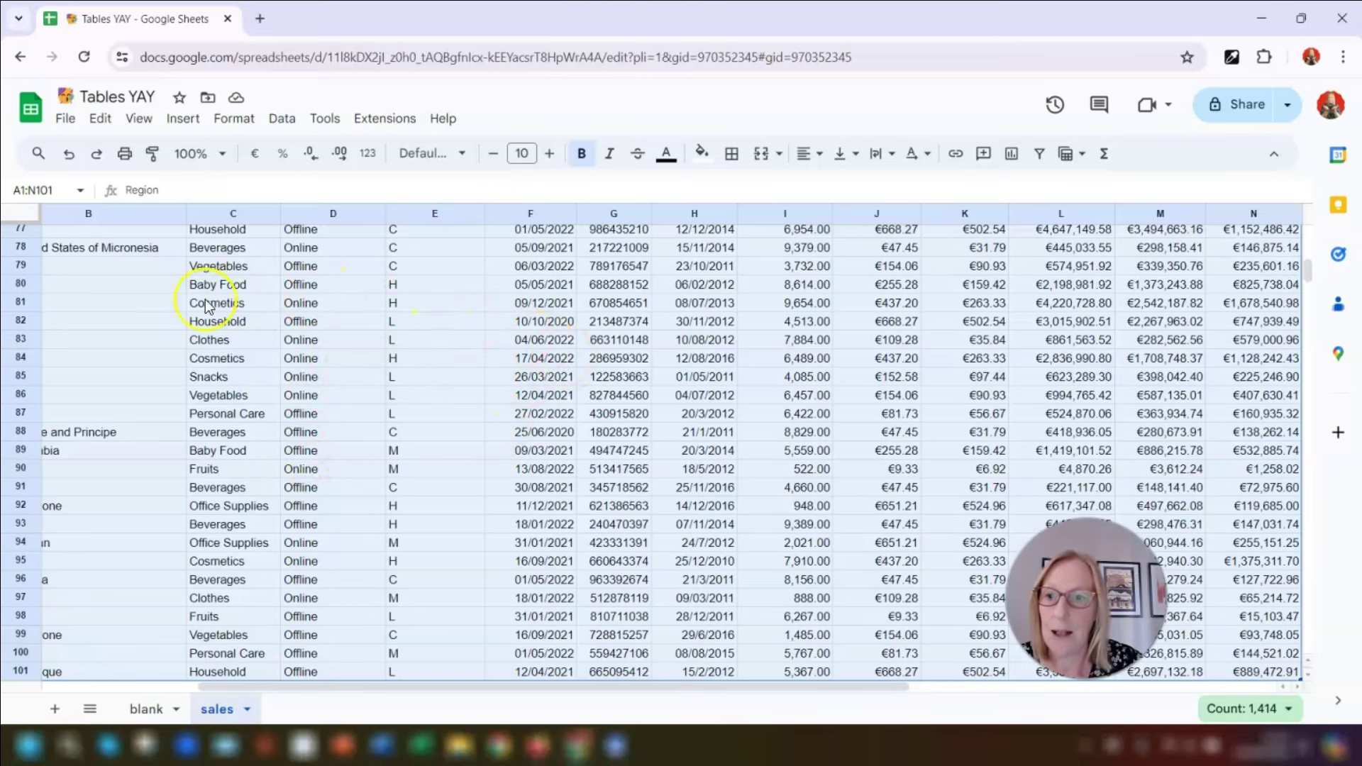
{"action": "right_click", "coordinate": [174, 294]}
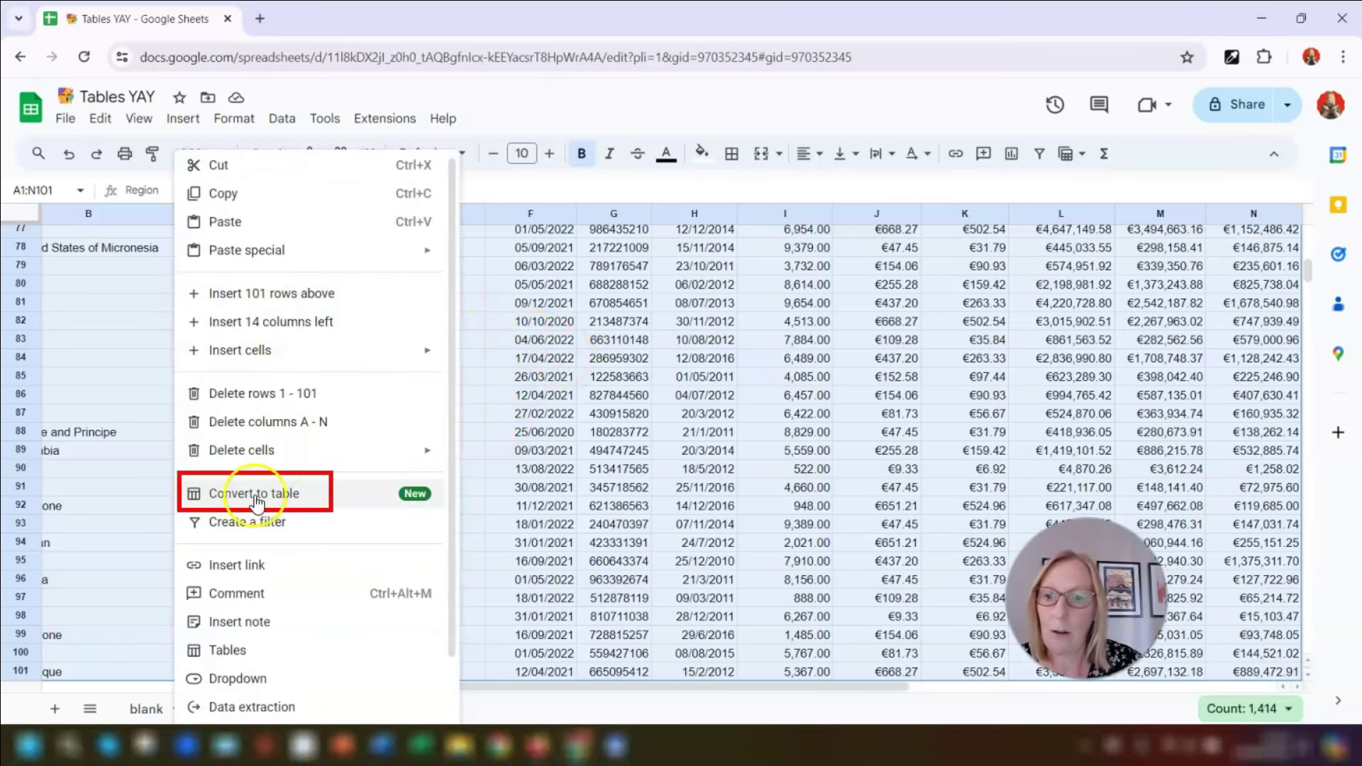
{"action": "left_click", "coordinate": [287, 493]}
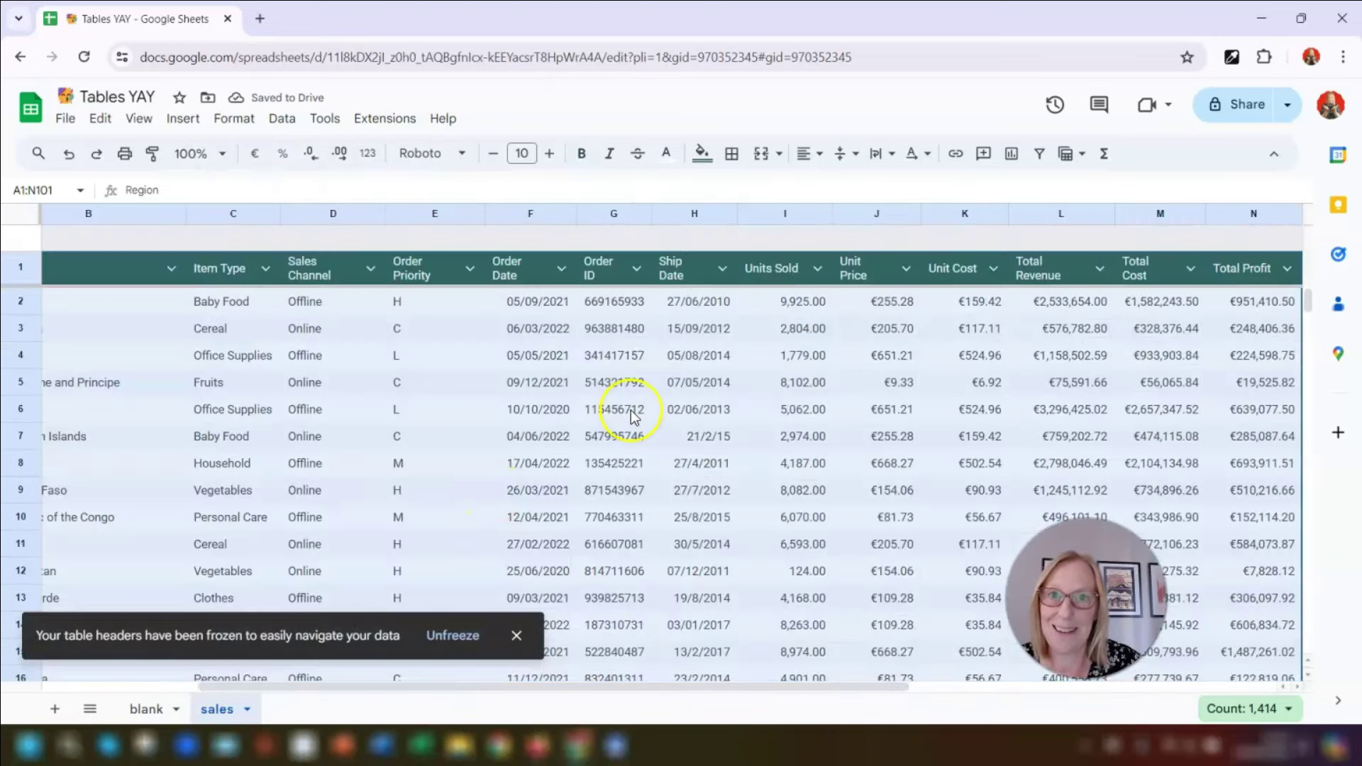
{"action": "left_click", "coordinate": [158, 326]}
{"action": "left_click_drag", "start_coordinate": [636, 685], "coordinate": [482, 685]}
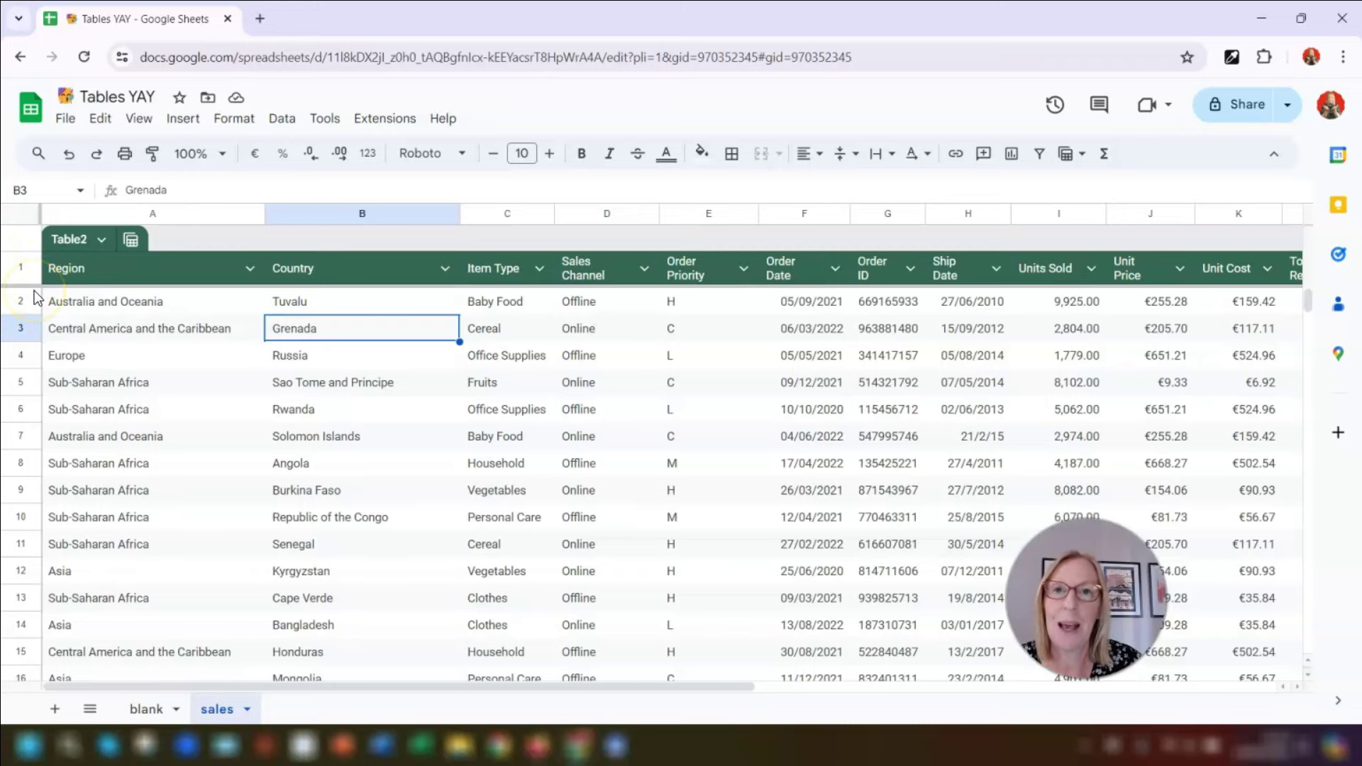
{"action": "scroll", "coordinate": [261, 387], "scroll_direction": "down", "scroll_amount": 5}
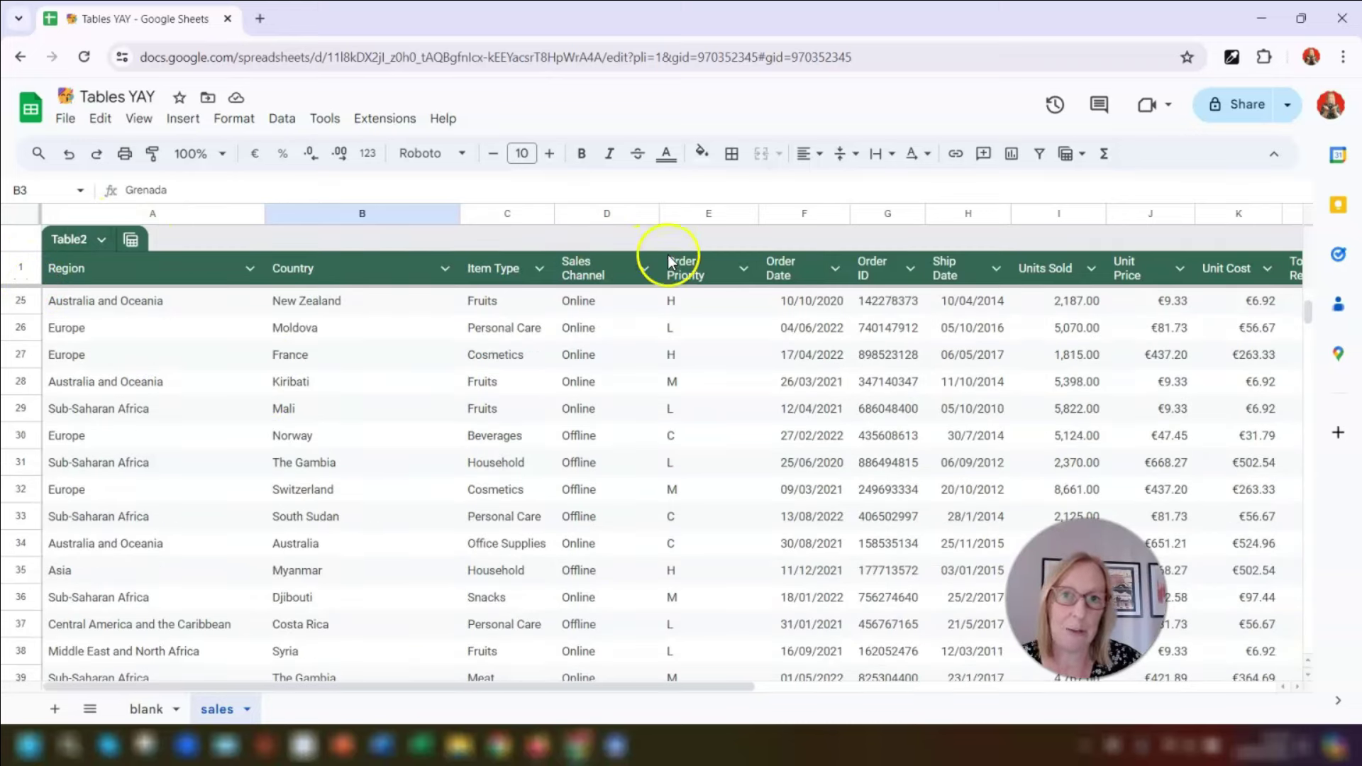
{"action": "scroll", "coordinate": [262, 426], "scroll_direction": "up", "scroll_amount": 5}
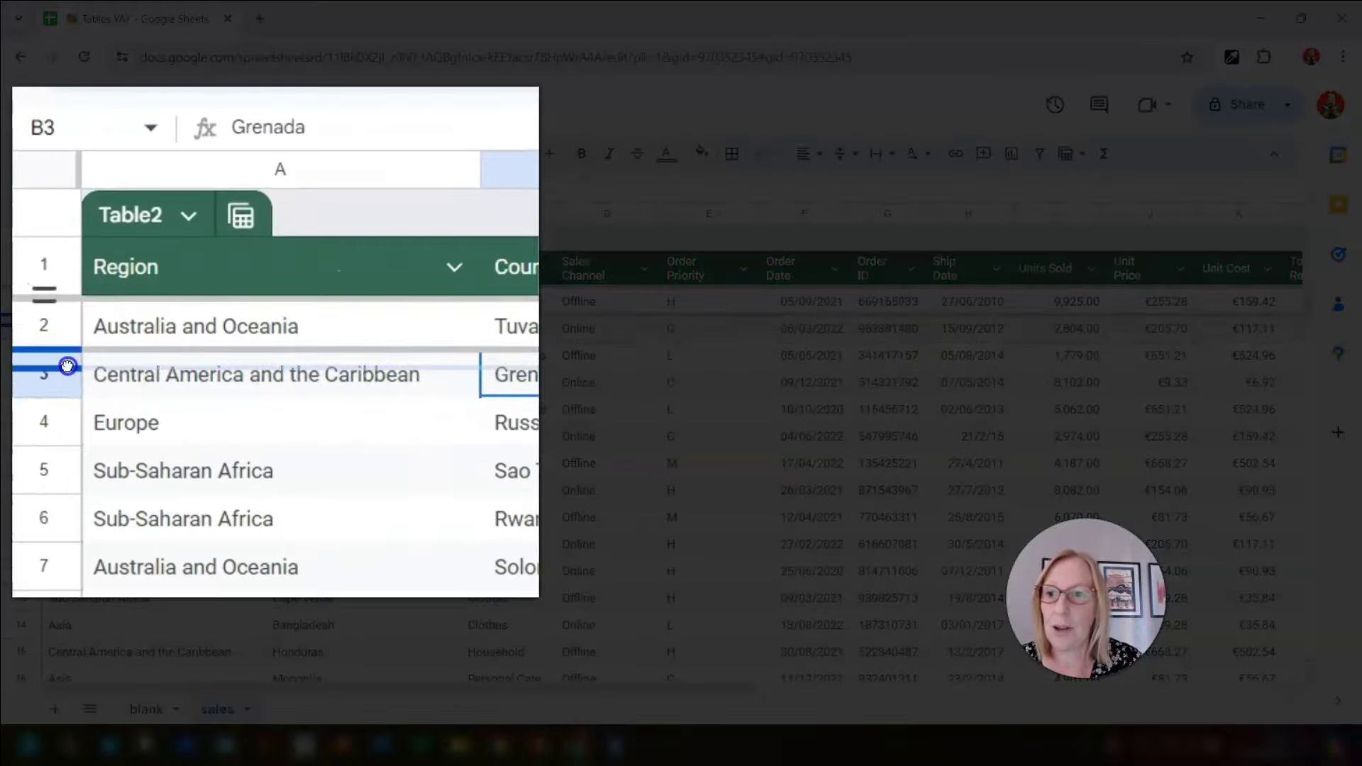
{"action": "scroll", "coordinate": [395, 488], "scroll_direction": "down", "scroll_amount": 2}
{"action": "scroll", "coordinate": [397, 489], "scroll_direction": "up", "scroll_amount": 2}
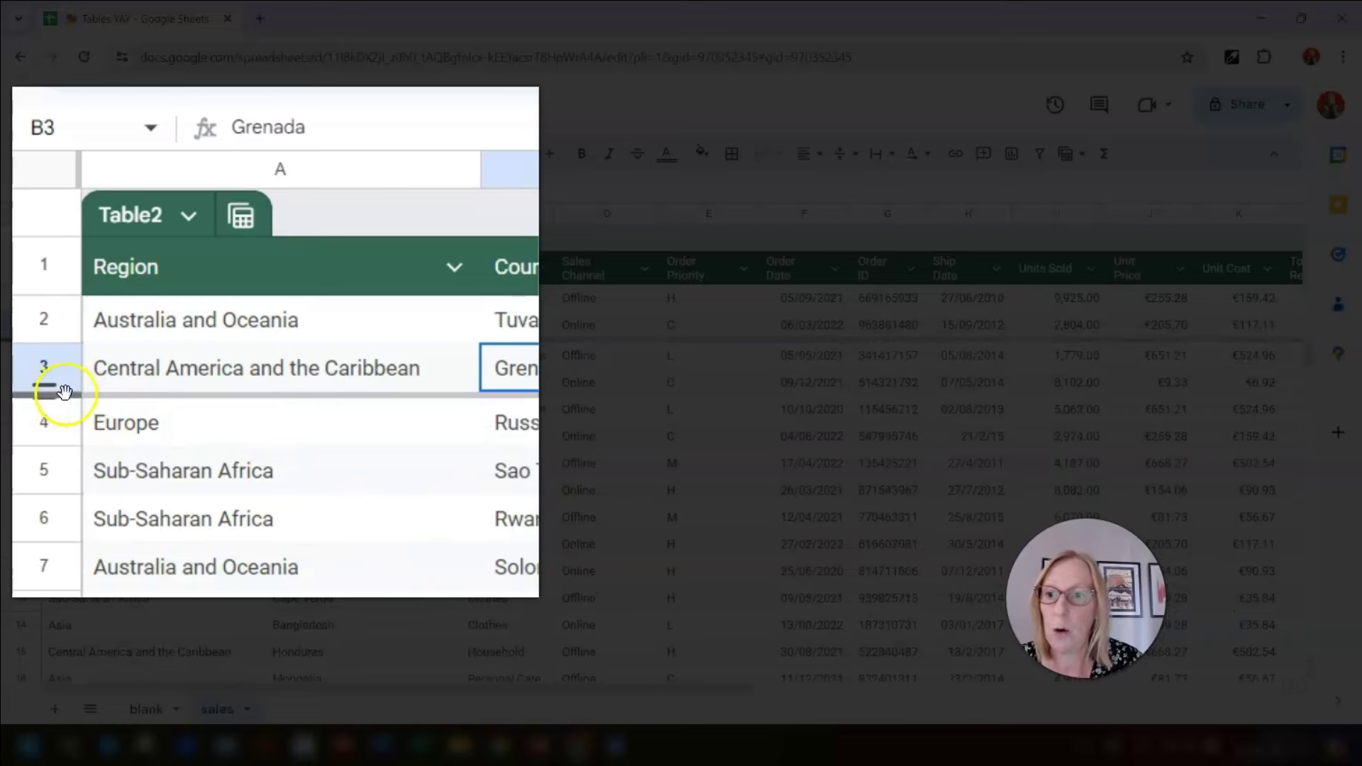
{"action": "left_click_drag", "start_coordinate": [64, 391], "coordinate": [61, 168]}
{"action": "scroll", "coordinate": [616, 375], "scroll_direction": "down", "scroll_amount": 3}
{"action": "scroll", "coordinate": [616, 376], "scroll_direction": "down", "scroll_amount": 5}
{"action": "scroll", "coordinate": [615, 377], "scroll_direction": "up", "scroll_amount": 5}
{"action": "scroll", "coordinate": [615, 377], "scroll_direction": "up", "scroll_amount": 3}
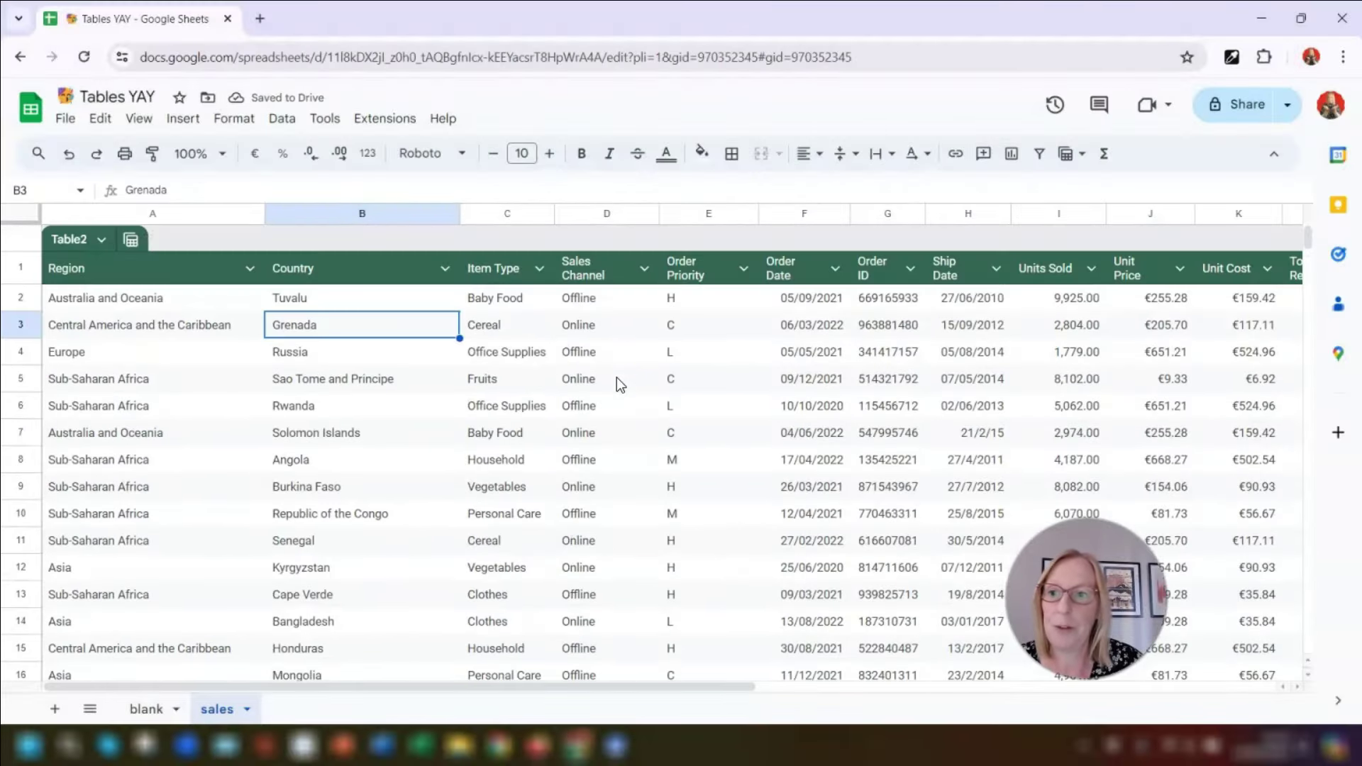
{"action": "left_click_drag", "start_coordinate": [22, 213], "coordinate": [27, 285]}
{"action": "scroll", "coordinate": [203, 350], "scroll_direction": "down", "scroll_amount": 5}
{"action": "scroll", "coordinate": [206, 358], "scroll_direction": "up", "scroll_amount": 5}
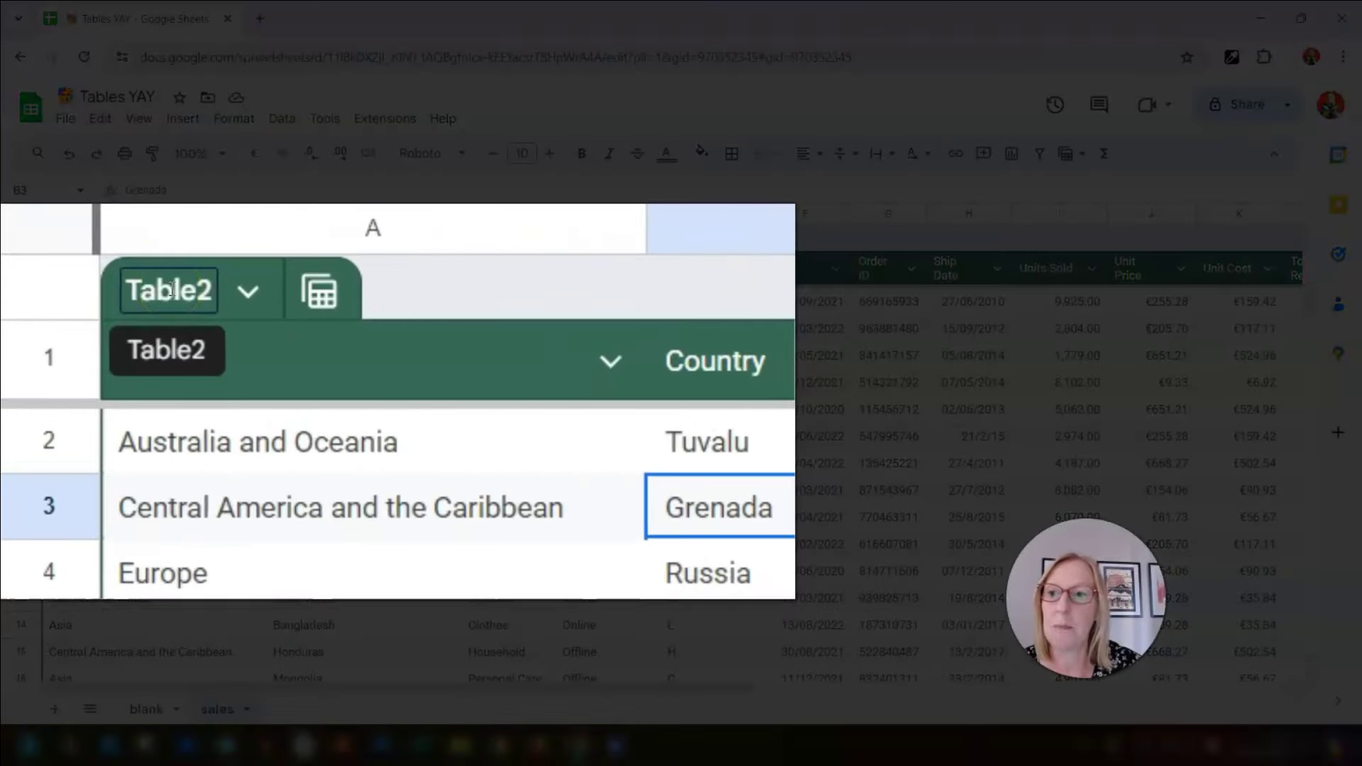
Step: Replace the table name Table2 with 'Sales_data' in the name chip
{"action": "left_click", "coordinate": [172, 286]}
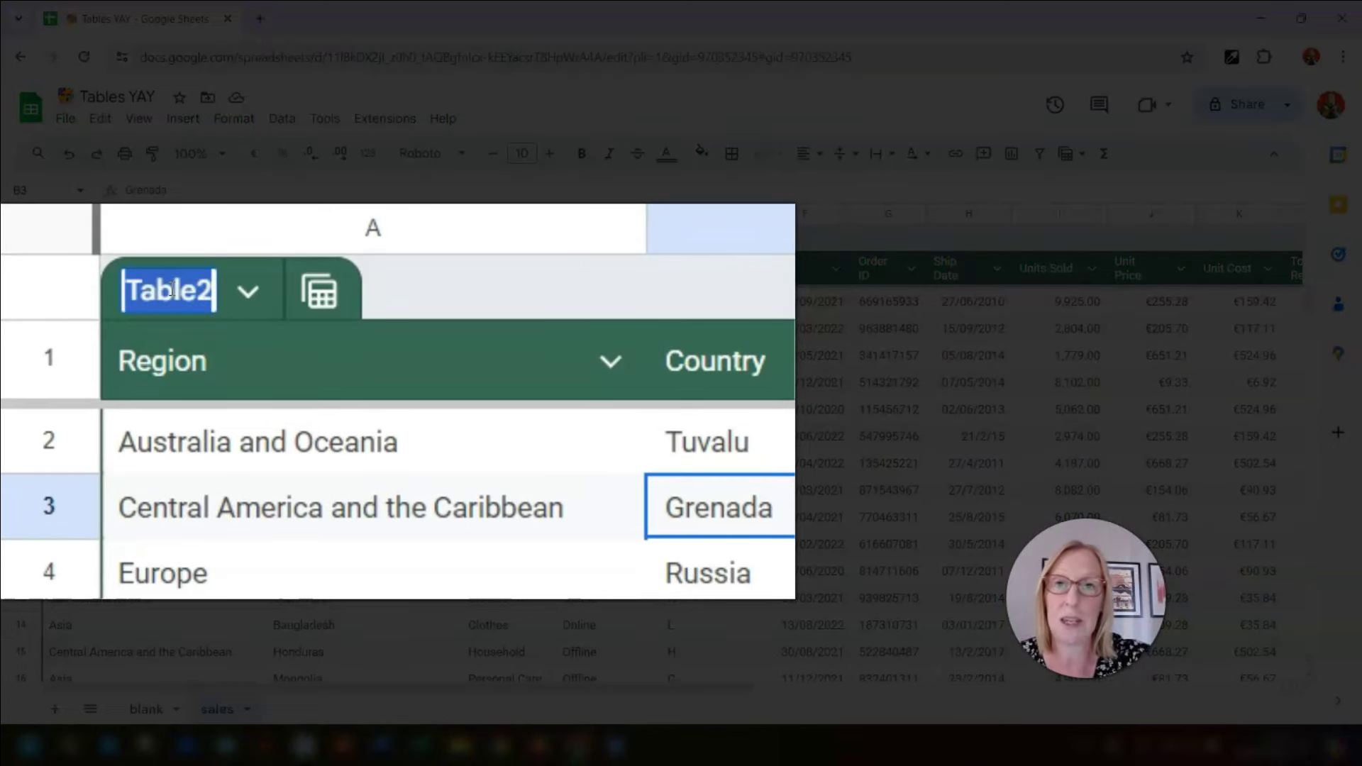
{"action": "type", "text": "Sales_d"}
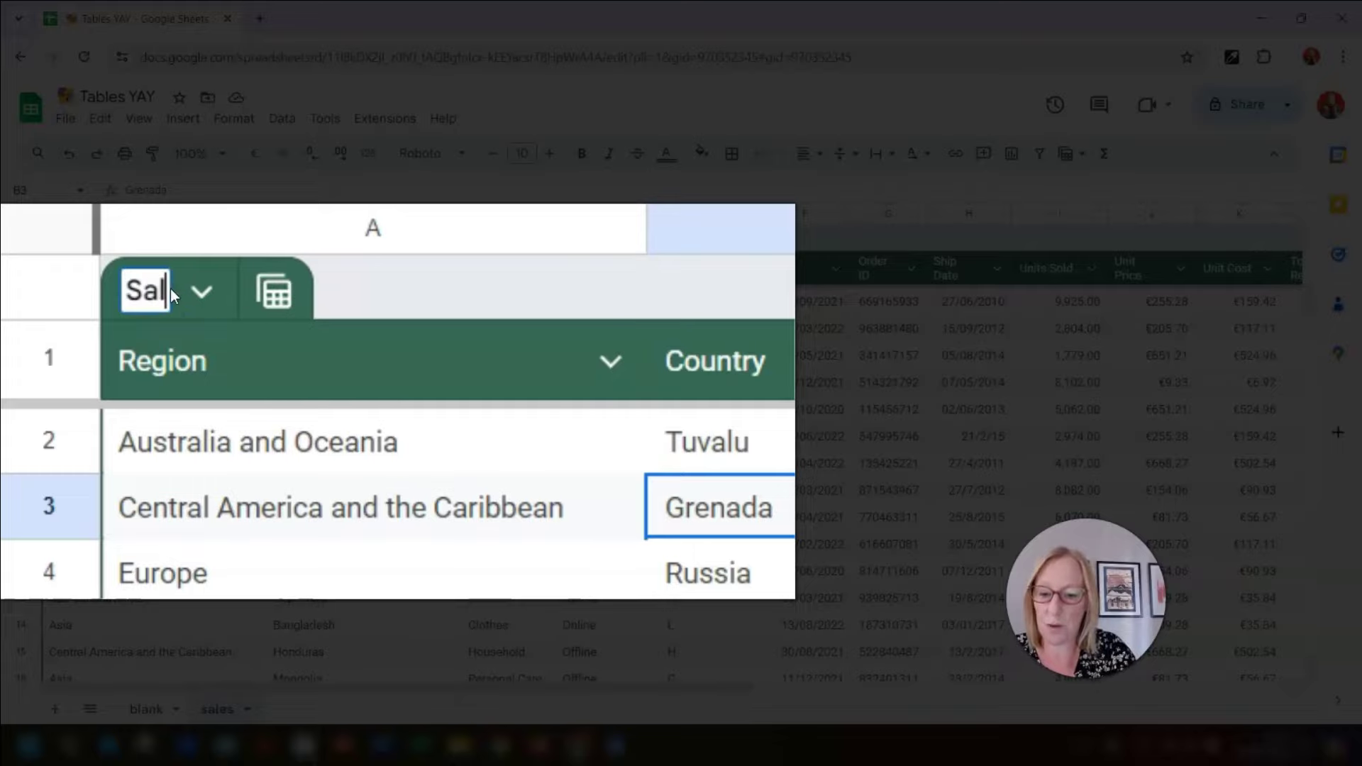
{"action": "type", "text": "ata"}
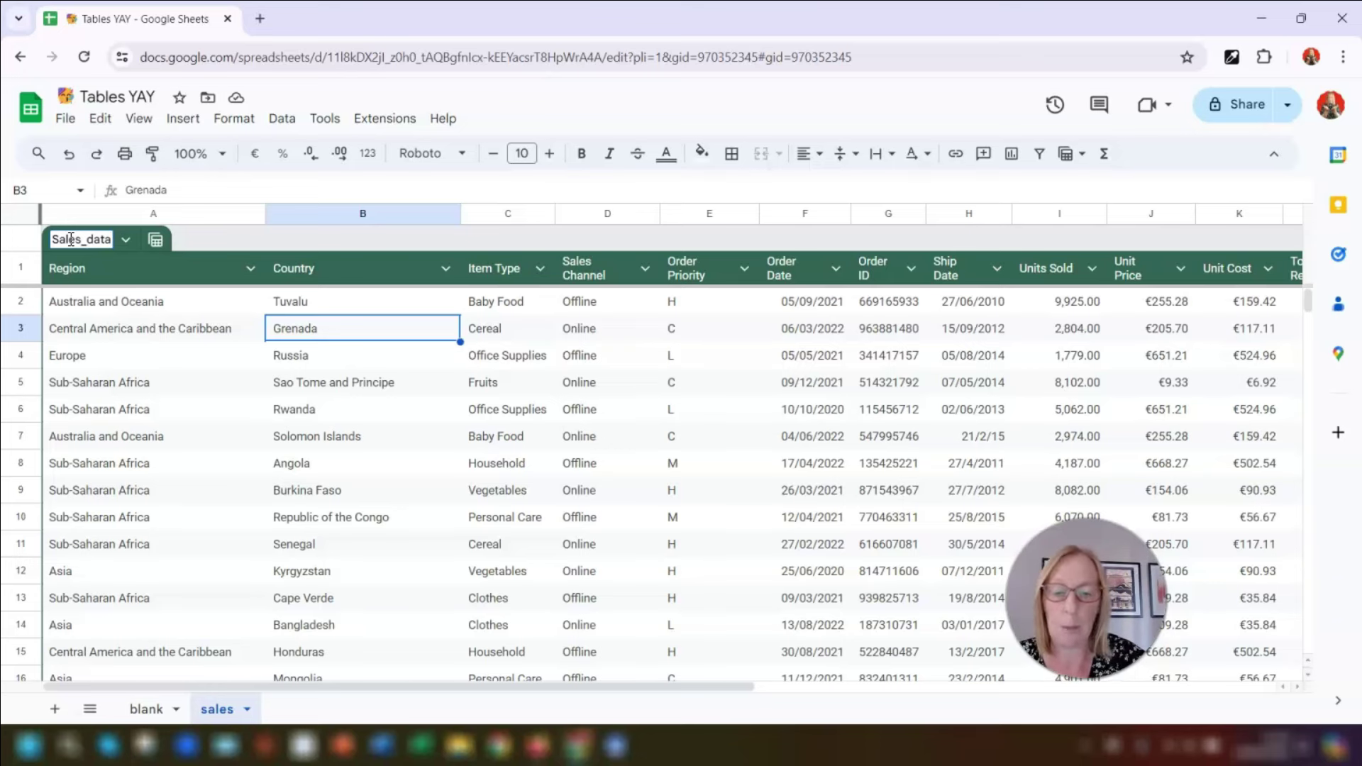
{"action": "key", "text": "Return"}
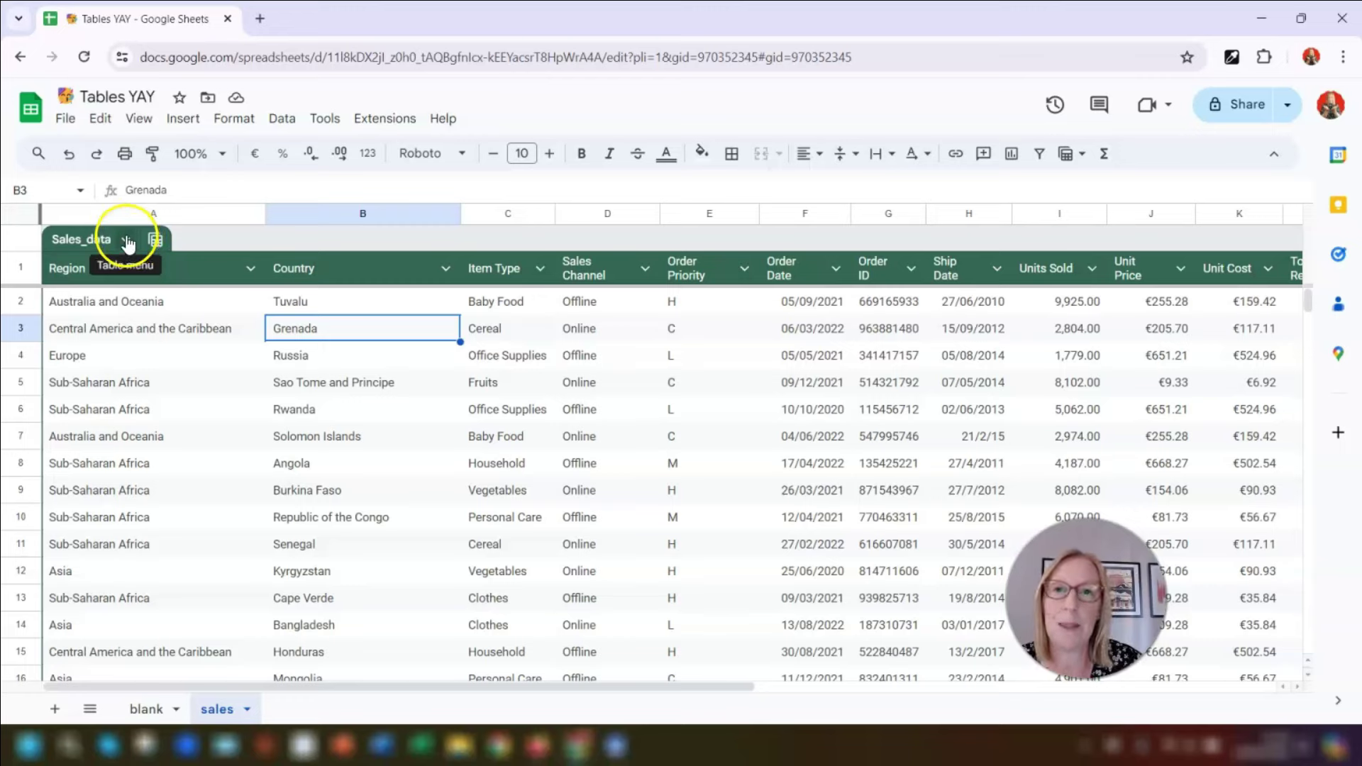
{"action": "left_click", "coordinate": [128, 245]}
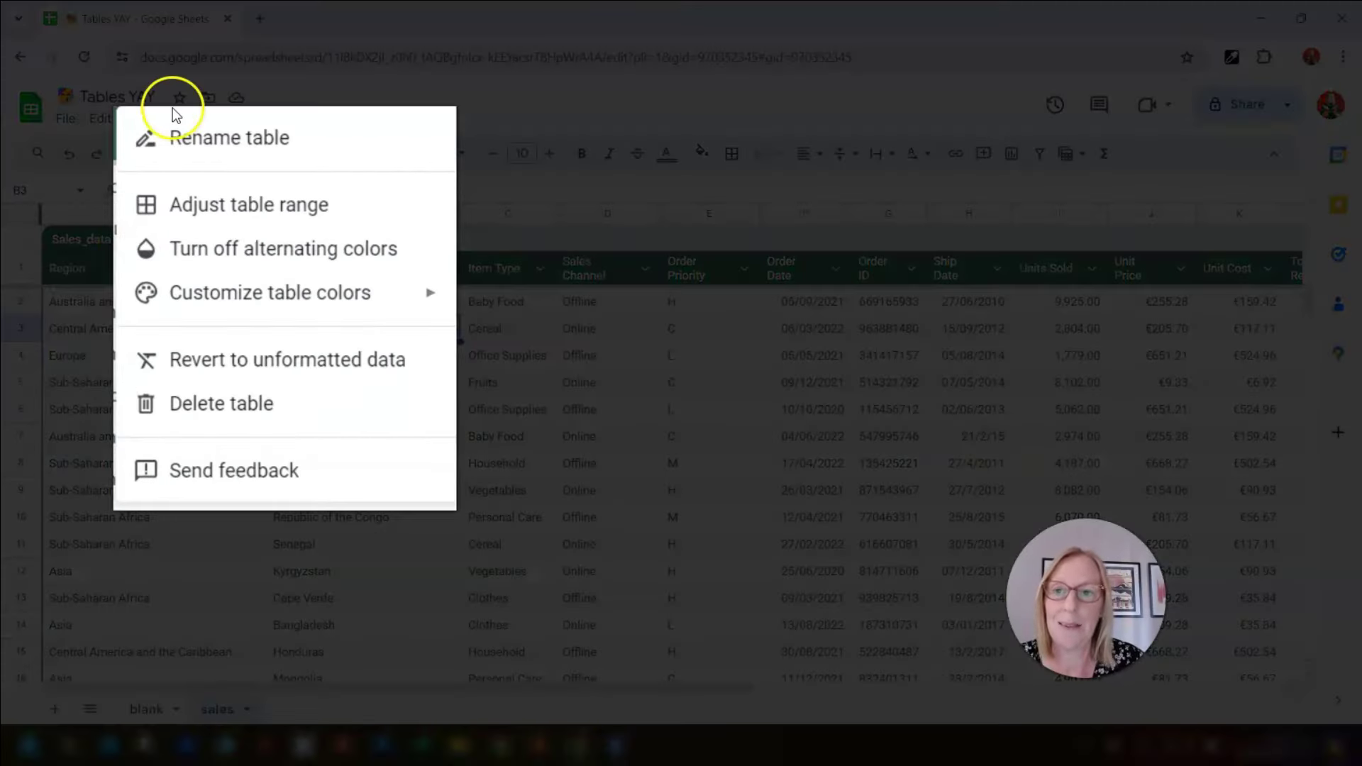
{"action": "left_click", "coordinate": [210, 146]}
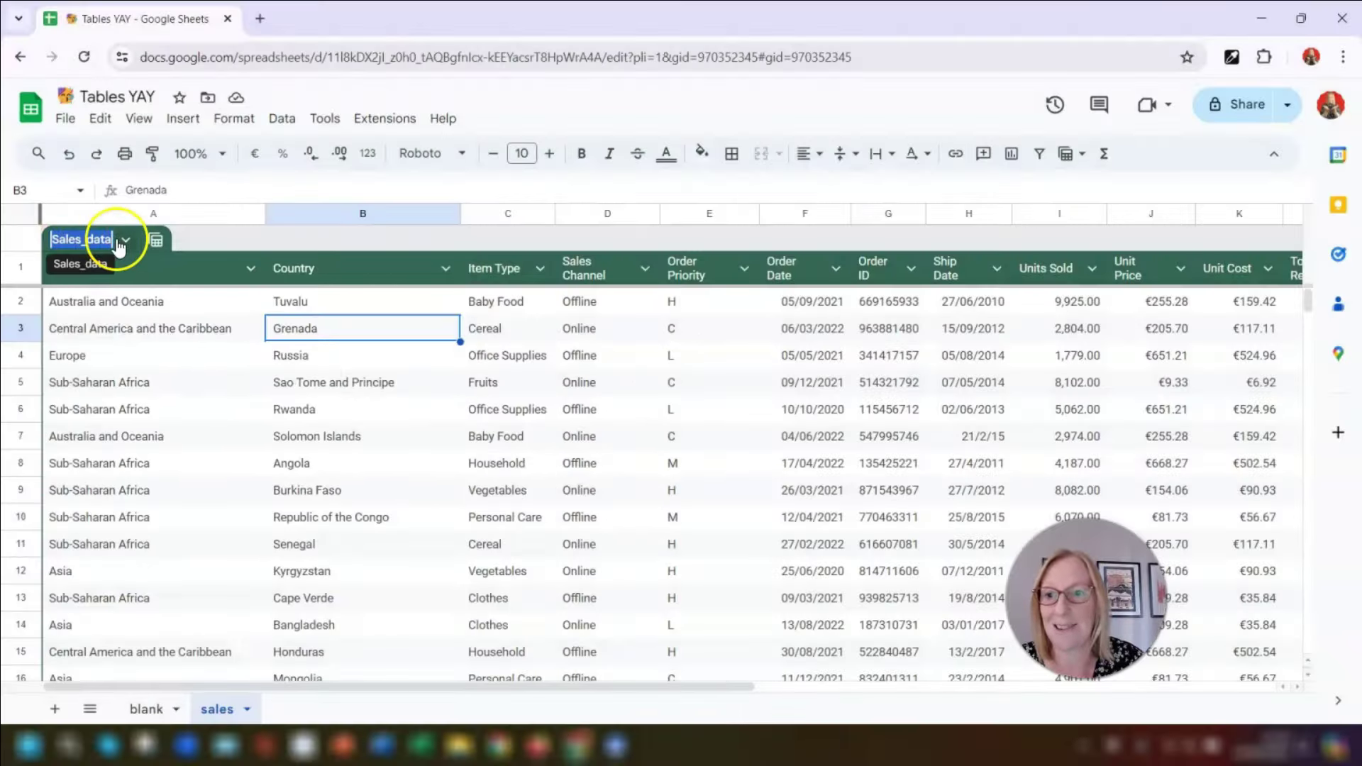
{"action": "left_click", "coordinate": [122, 242]}
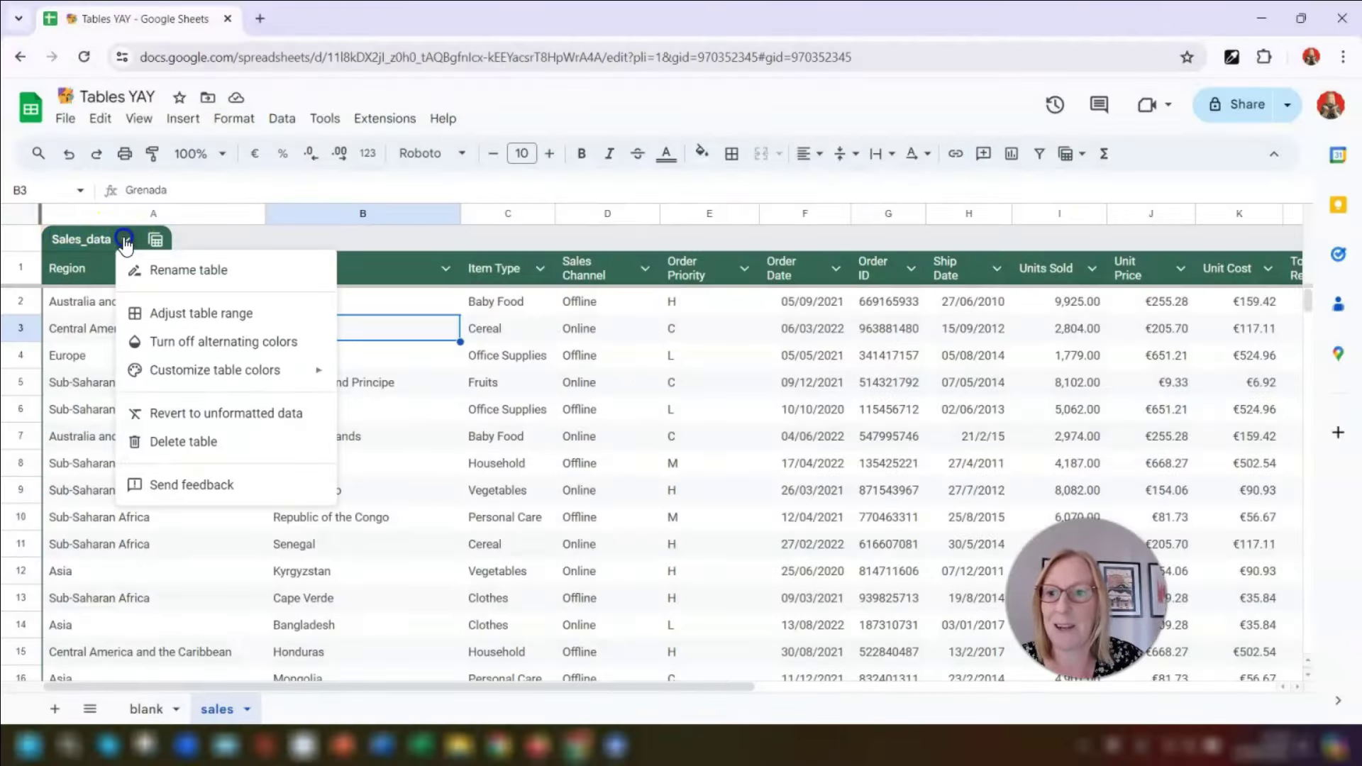
{"action": "left_click", "coordinate": [222, 316]}
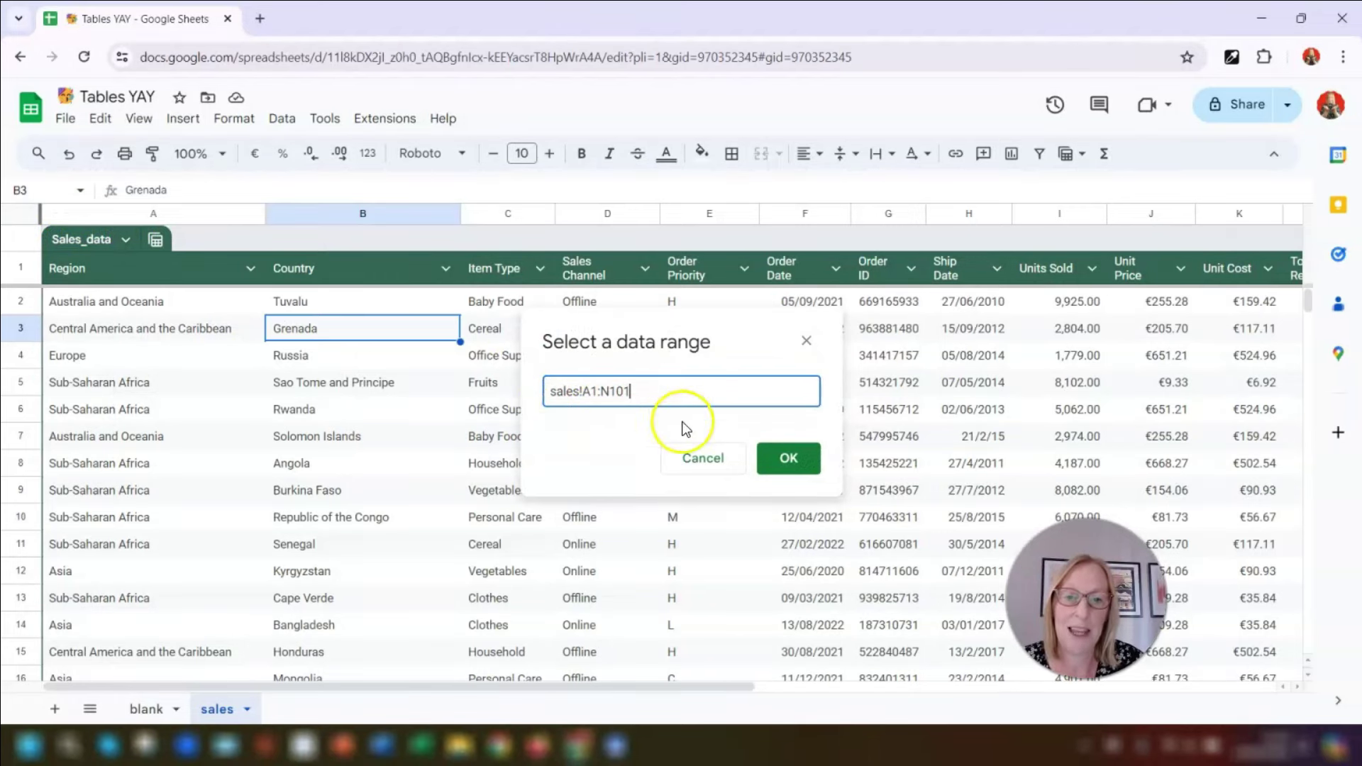
{"action": "left_click", "coordinate": [703, 458]}
{"action": "left_click", "coordinate": [125, 240]}
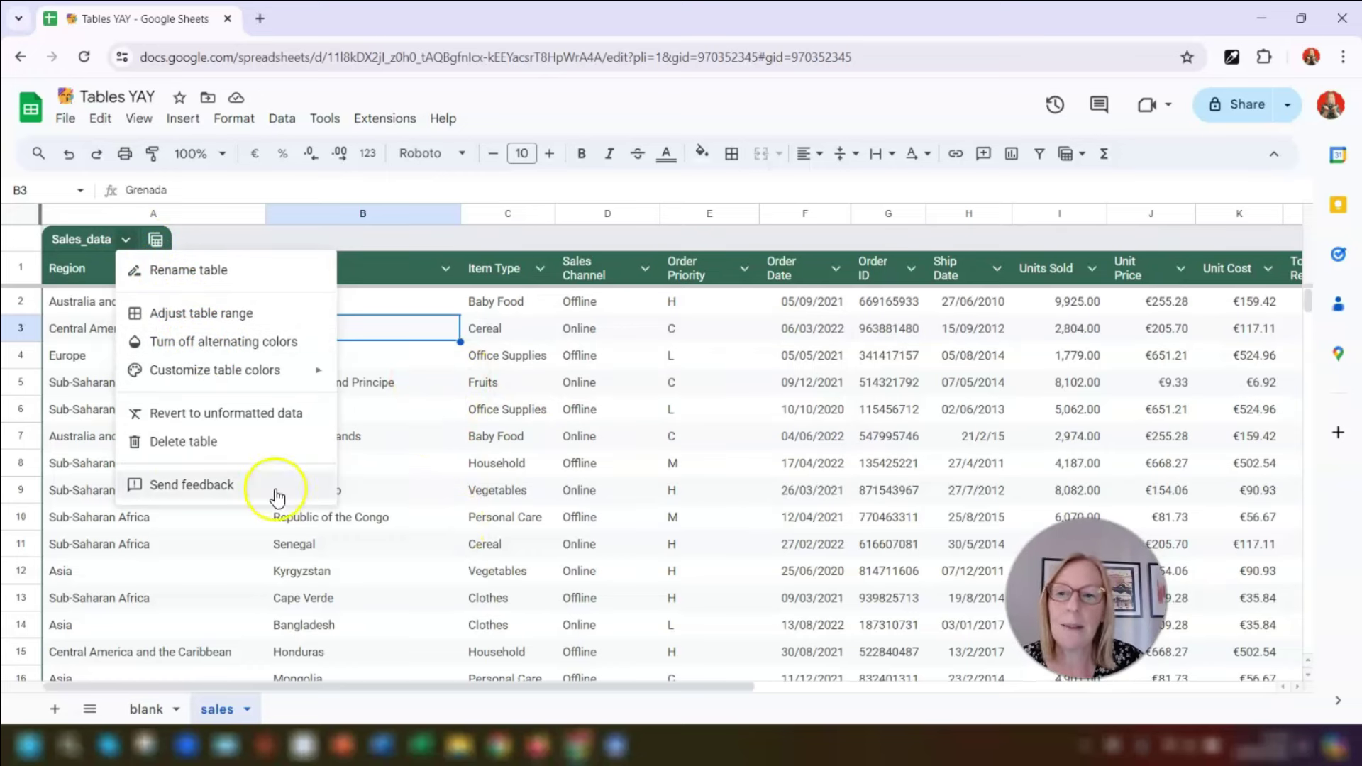
{"action": "left_click", "coordinate": [213, 341]}
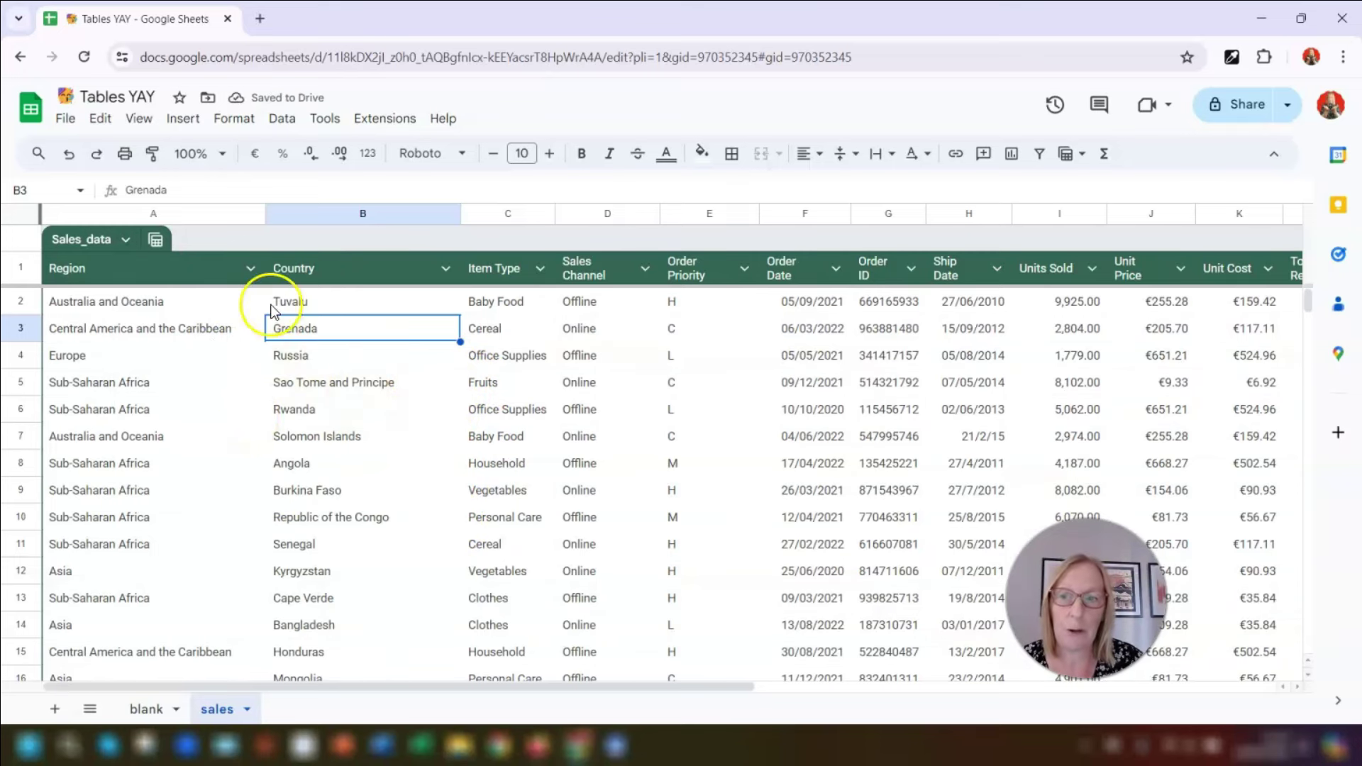
{"action": "left_click", "coordinate": [127, 240]}
{"action": "left_click", "coordinate": [170, 341]}
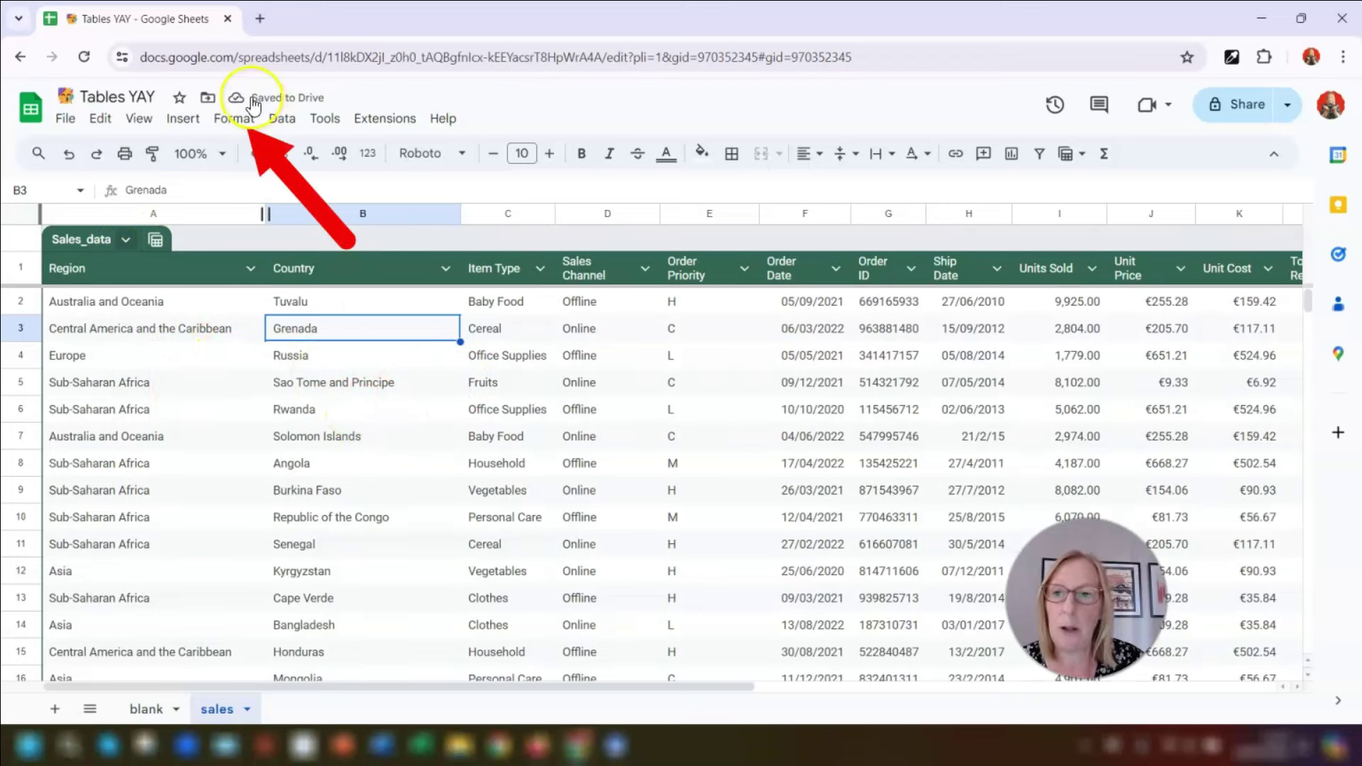
{"action": "left_click", "coordinate": [232, 117]}
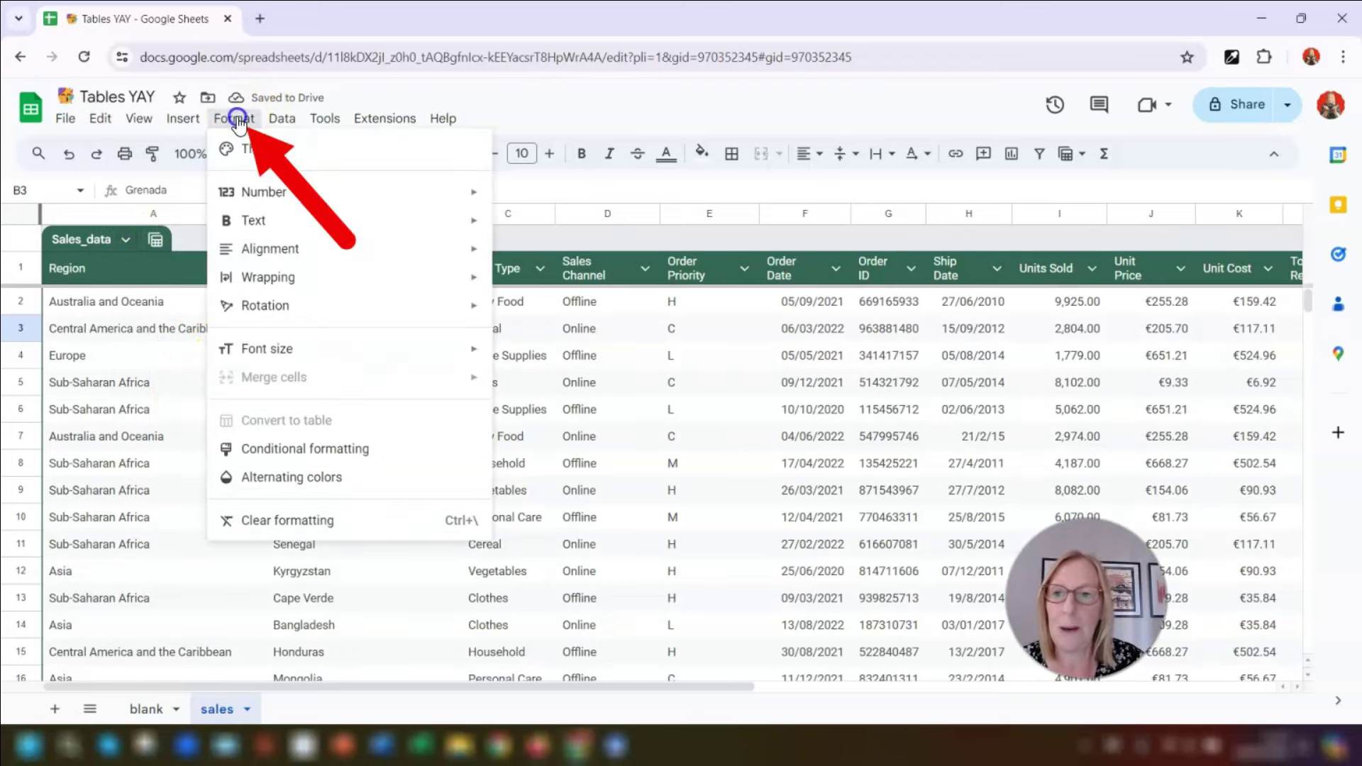
Step: Apply alternating colours to Sales_data with light pink as Color 2
{"action": "left_click", "coordinate": [285, 481]}
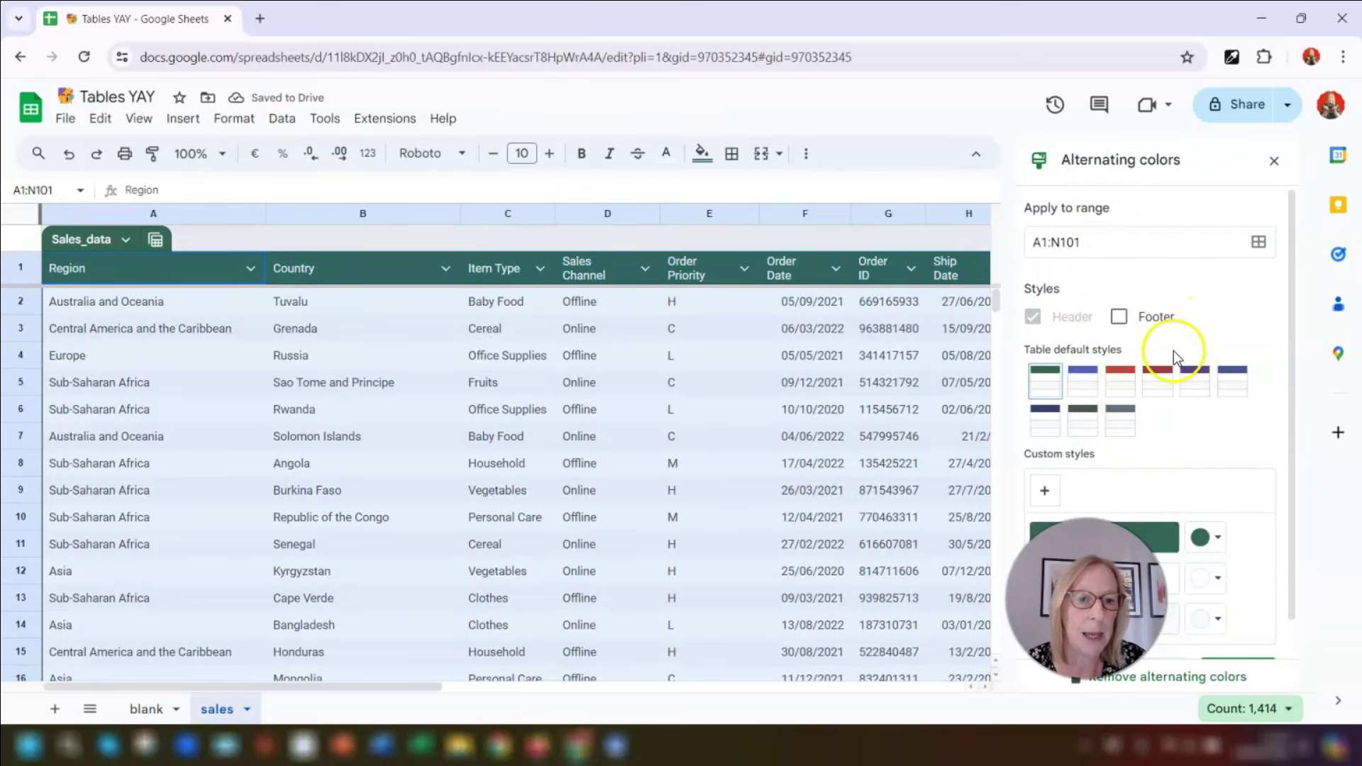
{"action": "scroll", "coordinate": [1173, 340], "scroll_direction": "down", "scroll_amount": 1}
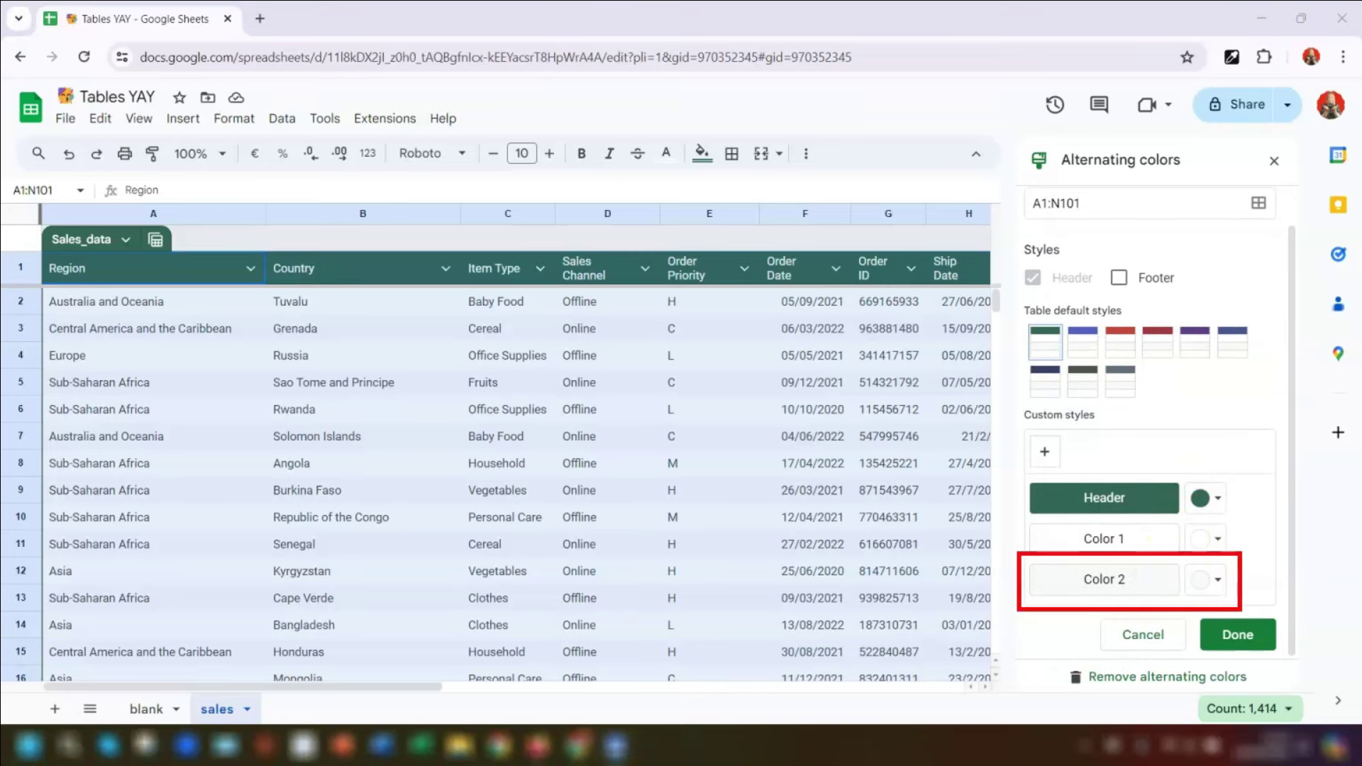
{"action": "left_click", "coordinate": [1216, 579]}
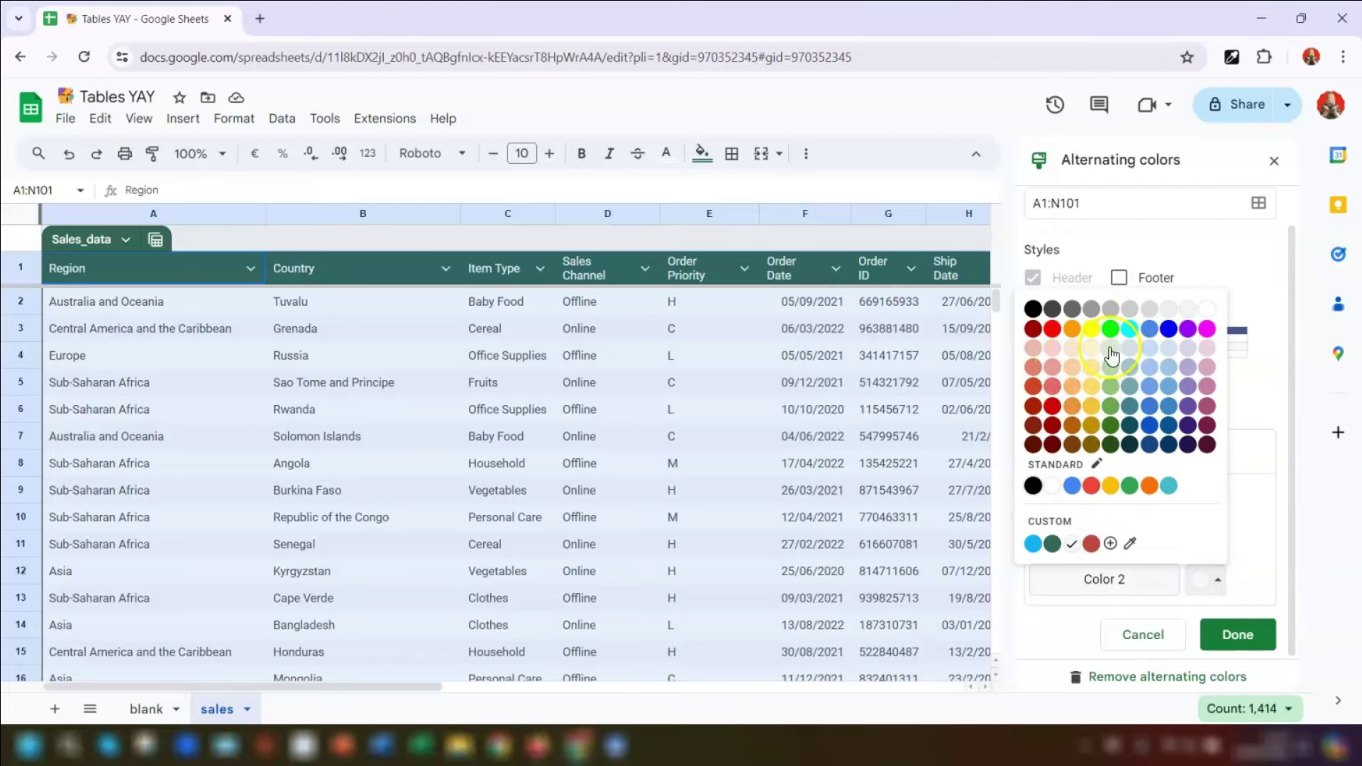
{"action": "left_click", "coordinate": [1053, 348]}
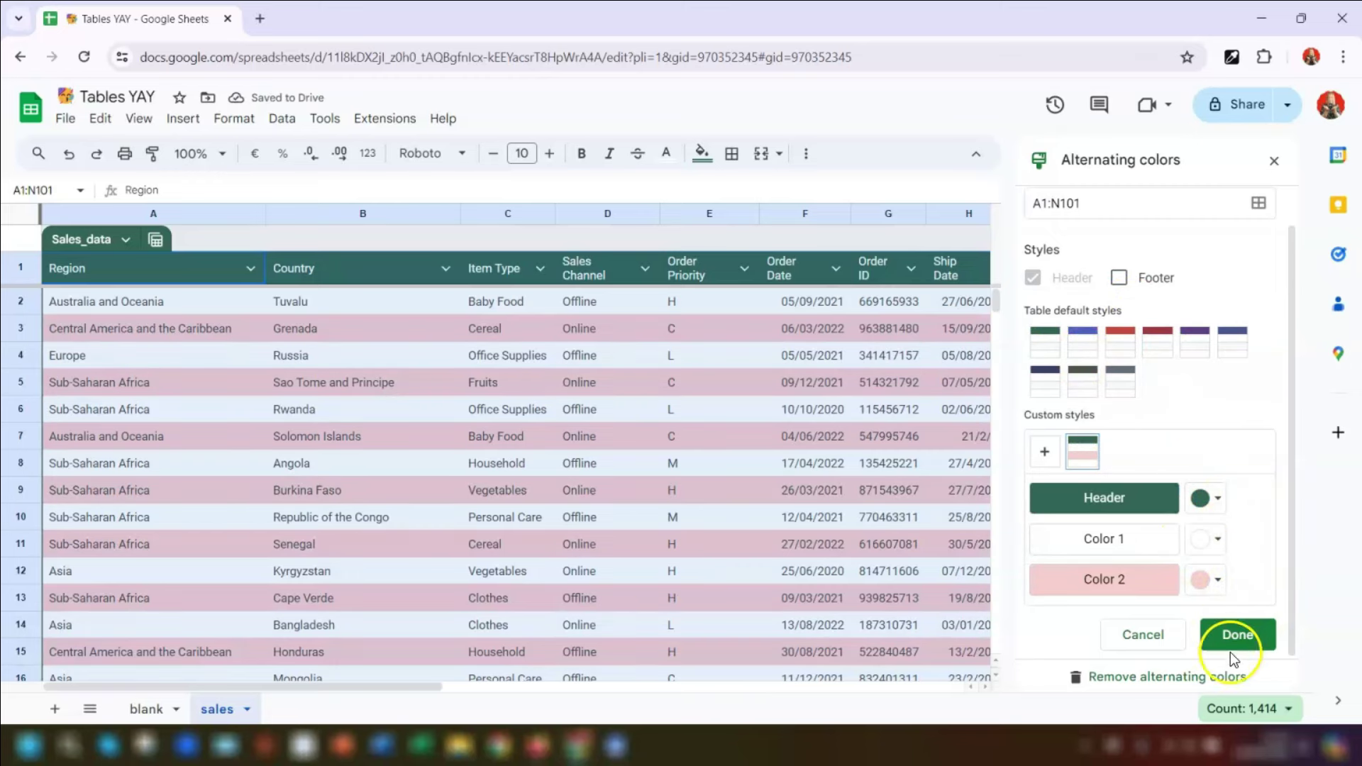
{"action": "left_click", "coordinate": [1239, 634]}
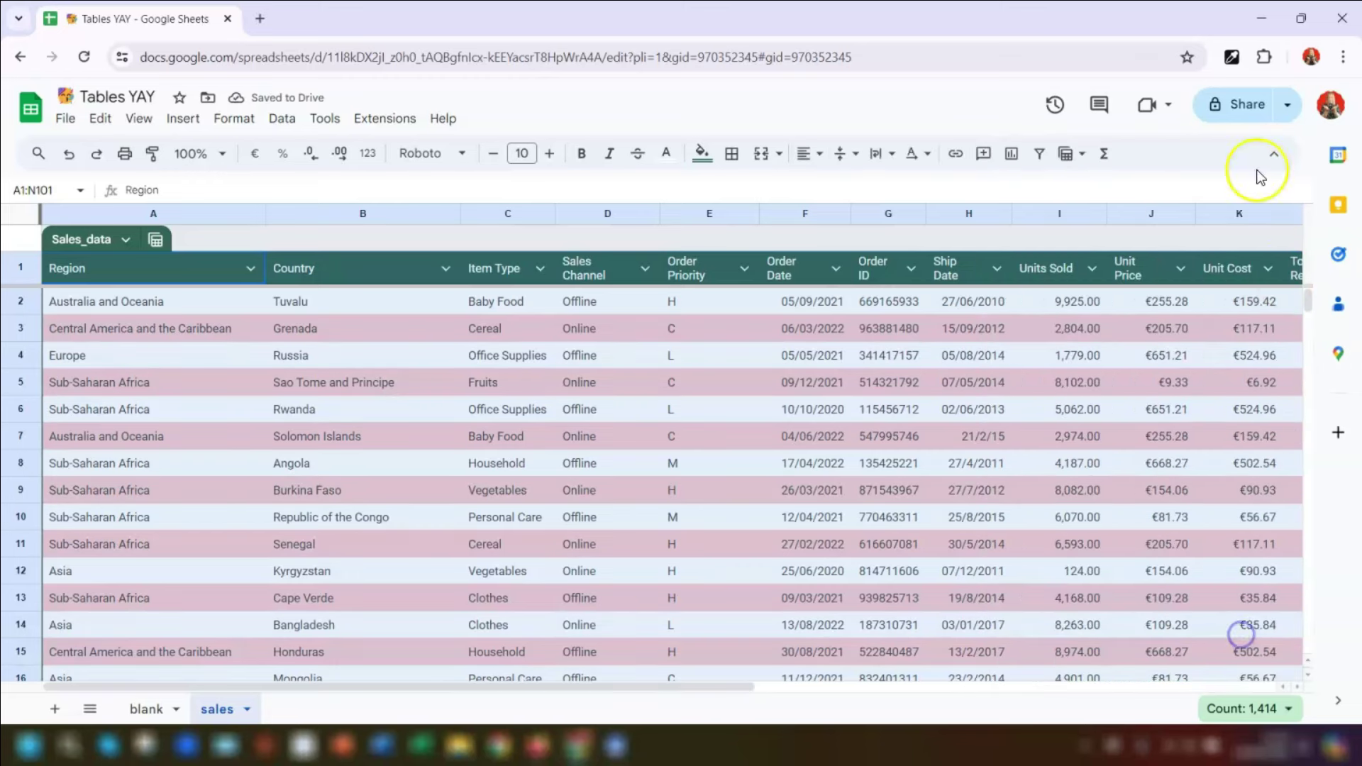
{"action": "left_click", "coordinate": [142, 359]}
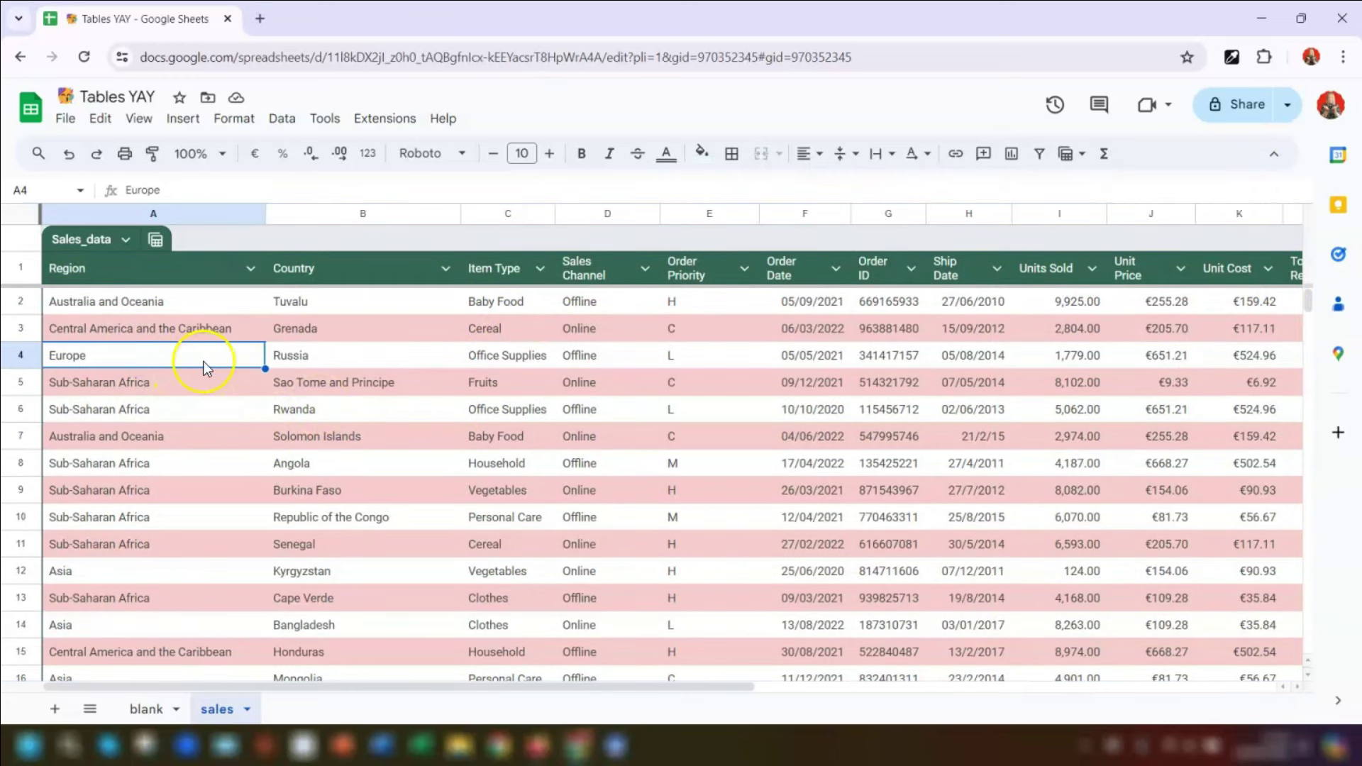
{"action": "left_click", "coordinate": [126, 240]}
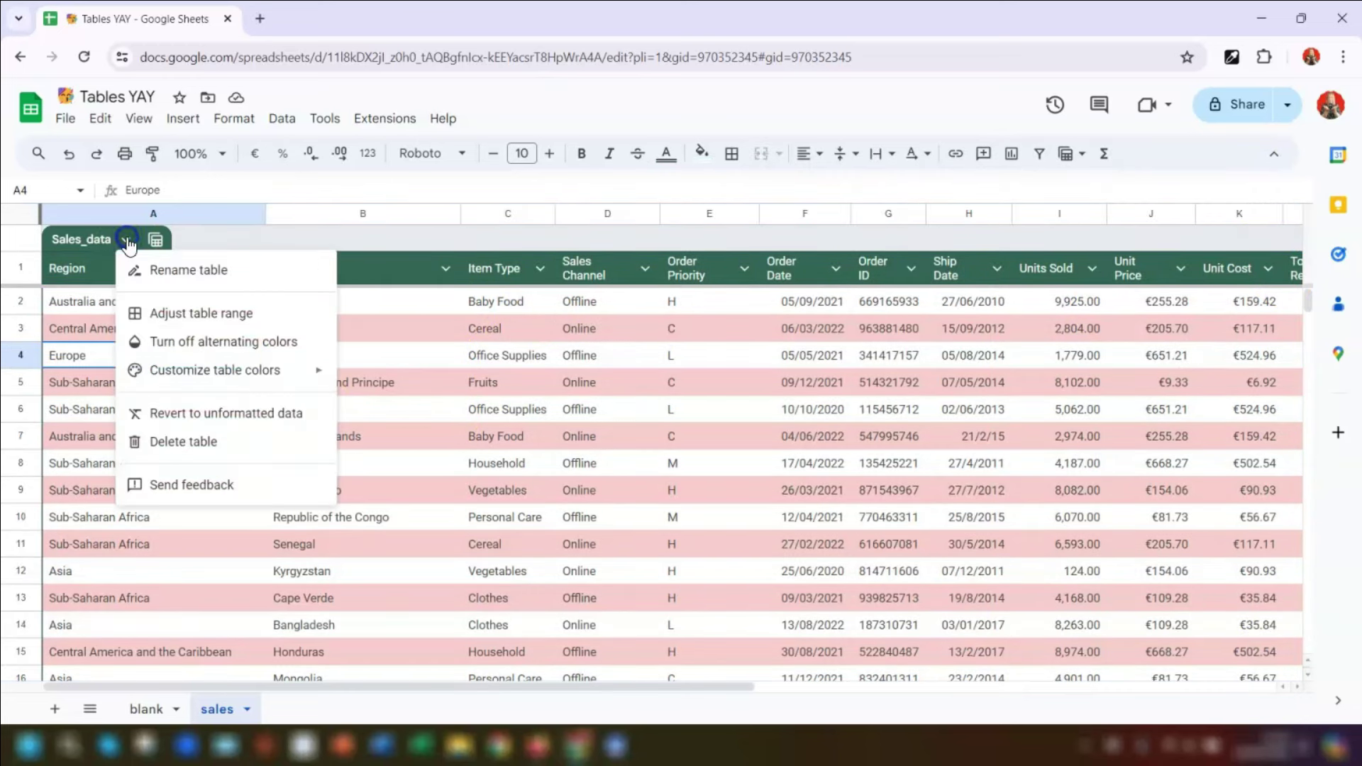
{"action": "left_click", "coordinate": [196, 382]}
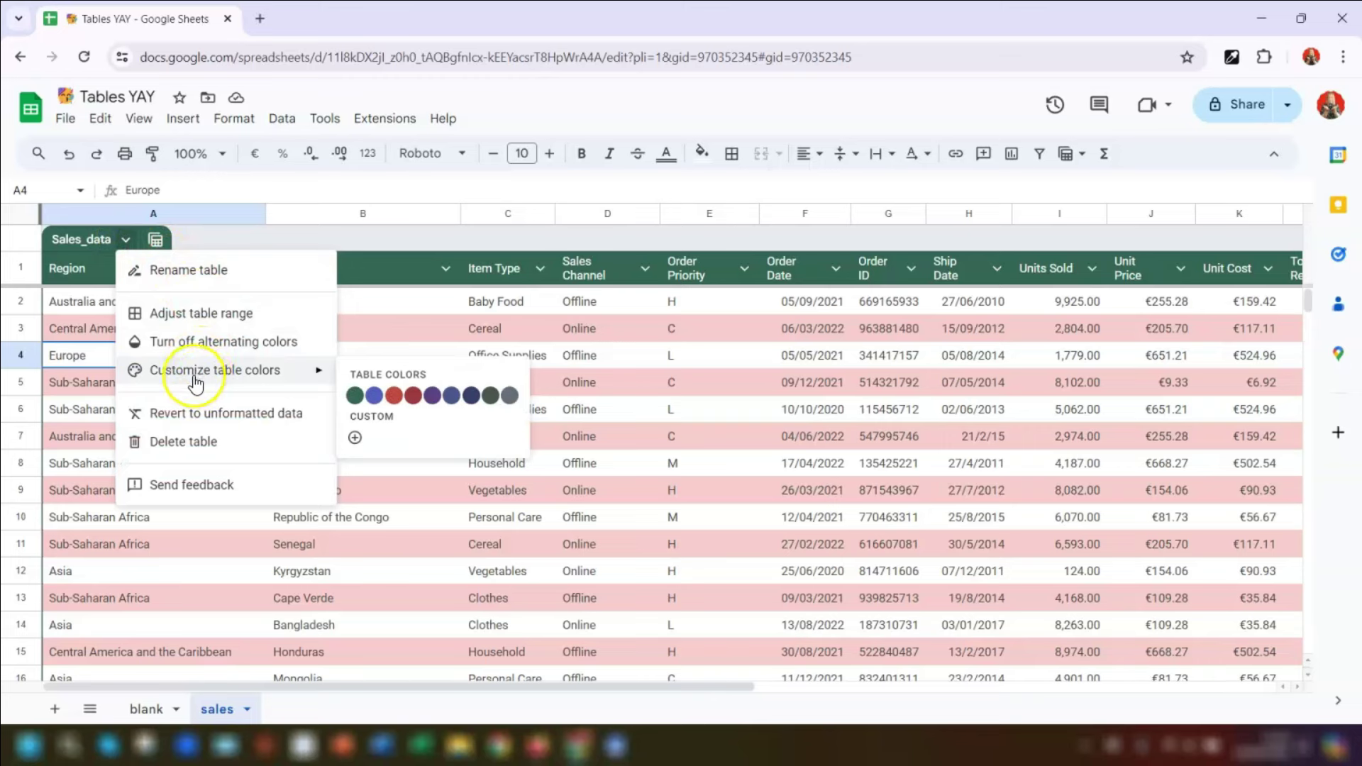
{"action": "left_click", "coordinate": [411, 397]}
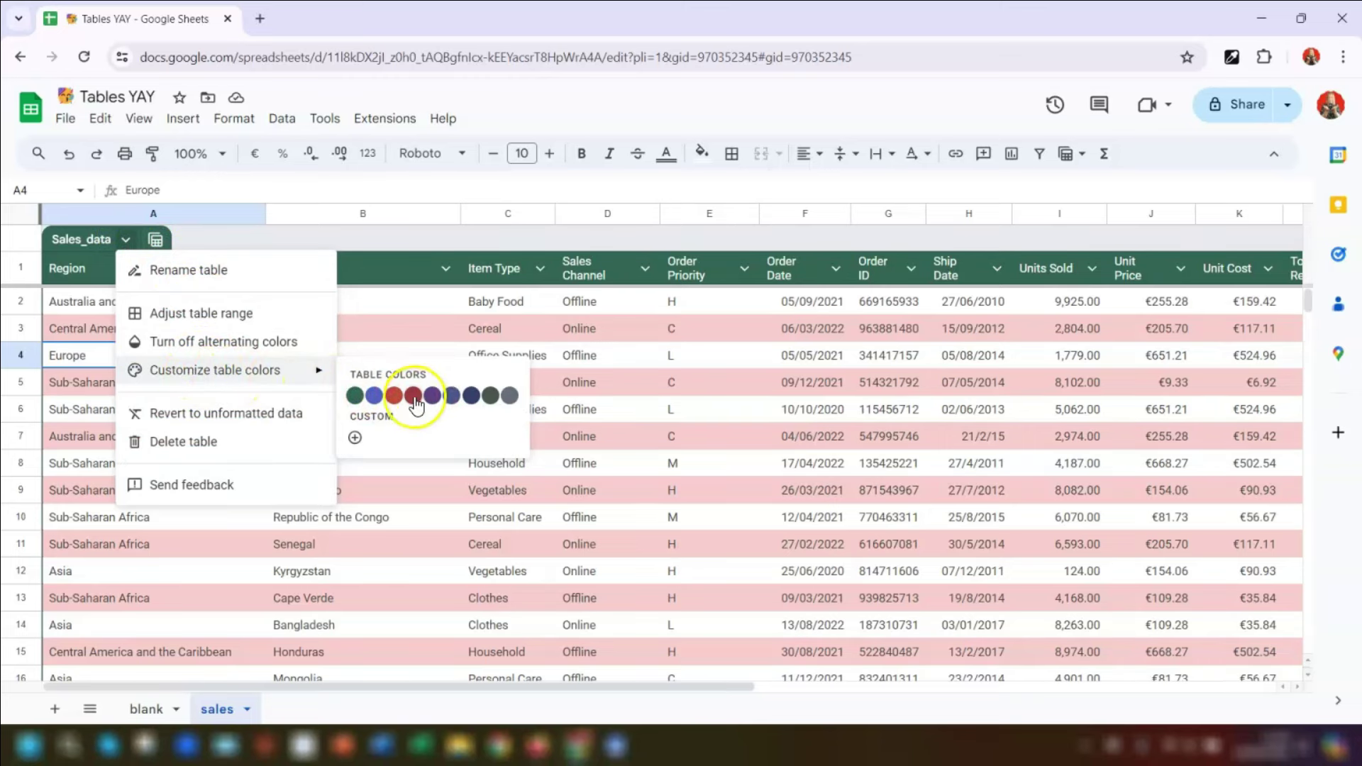
{"action": "left_click", "coordinate": [354, 437]}
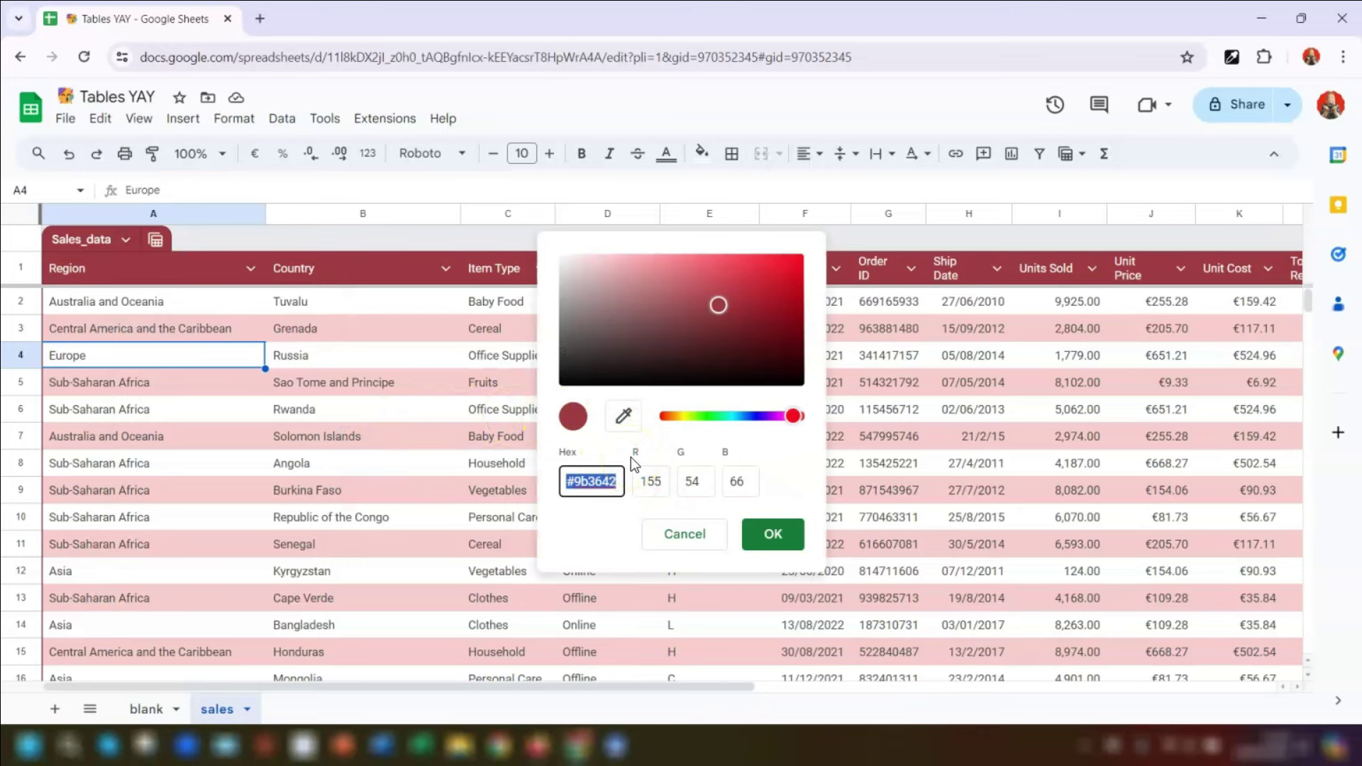
{"action": "left_click", "coordinate": [125, 239]}
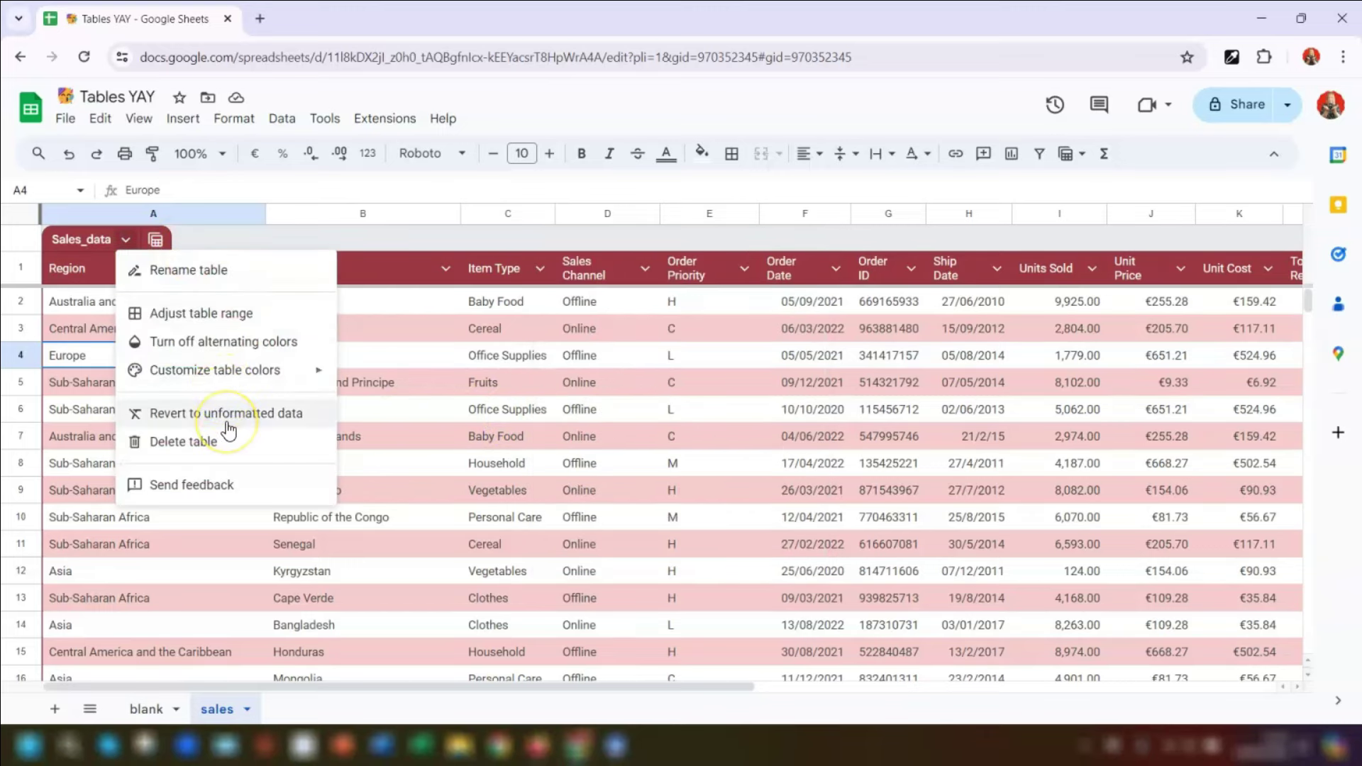
{"action": "left_click", "coordinate": [227, 415]}
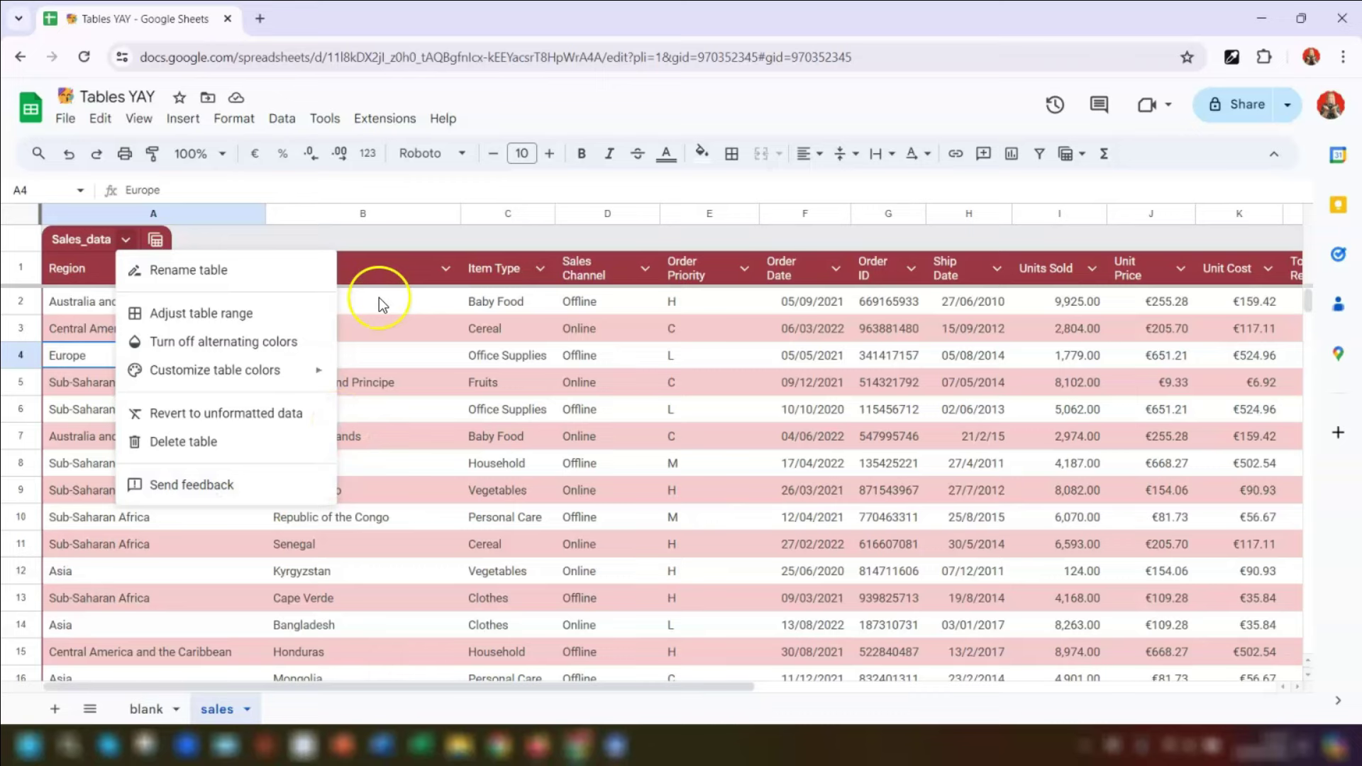
{"action": "key", "text": "Escape"}
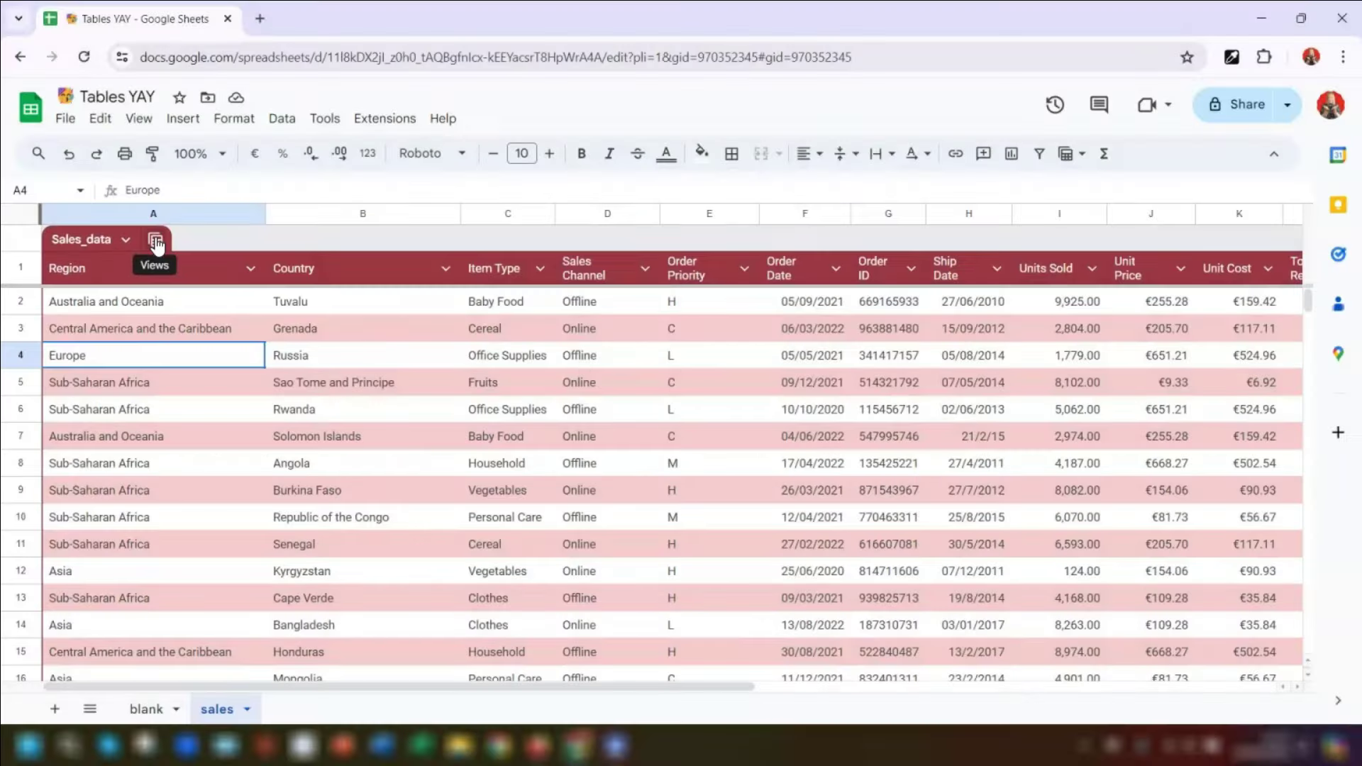
Step: Group Sales_data rows by Country and save it as the view 'Group by Country'
{"action": "left_click", "coordinate": [156, 241]}
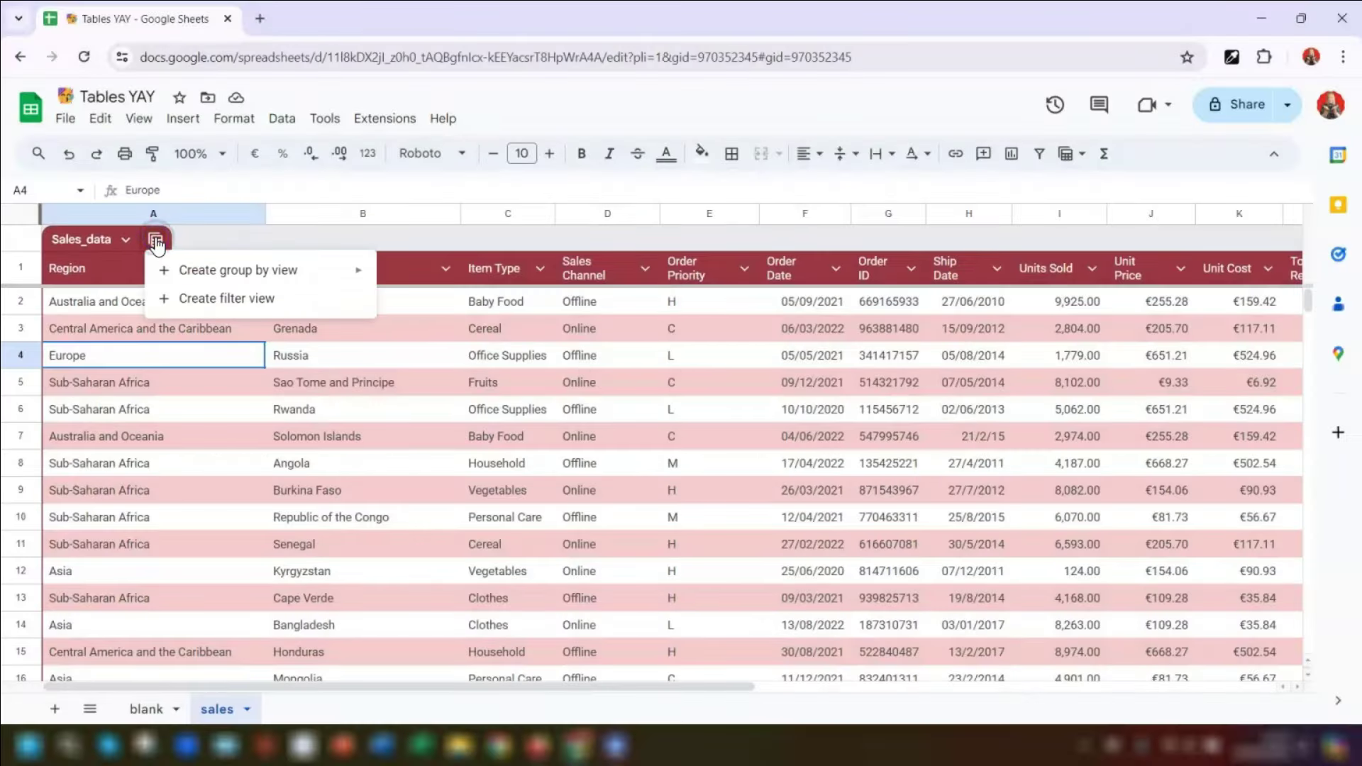
{"action": "left_click", "coordinate": [225, 276]}
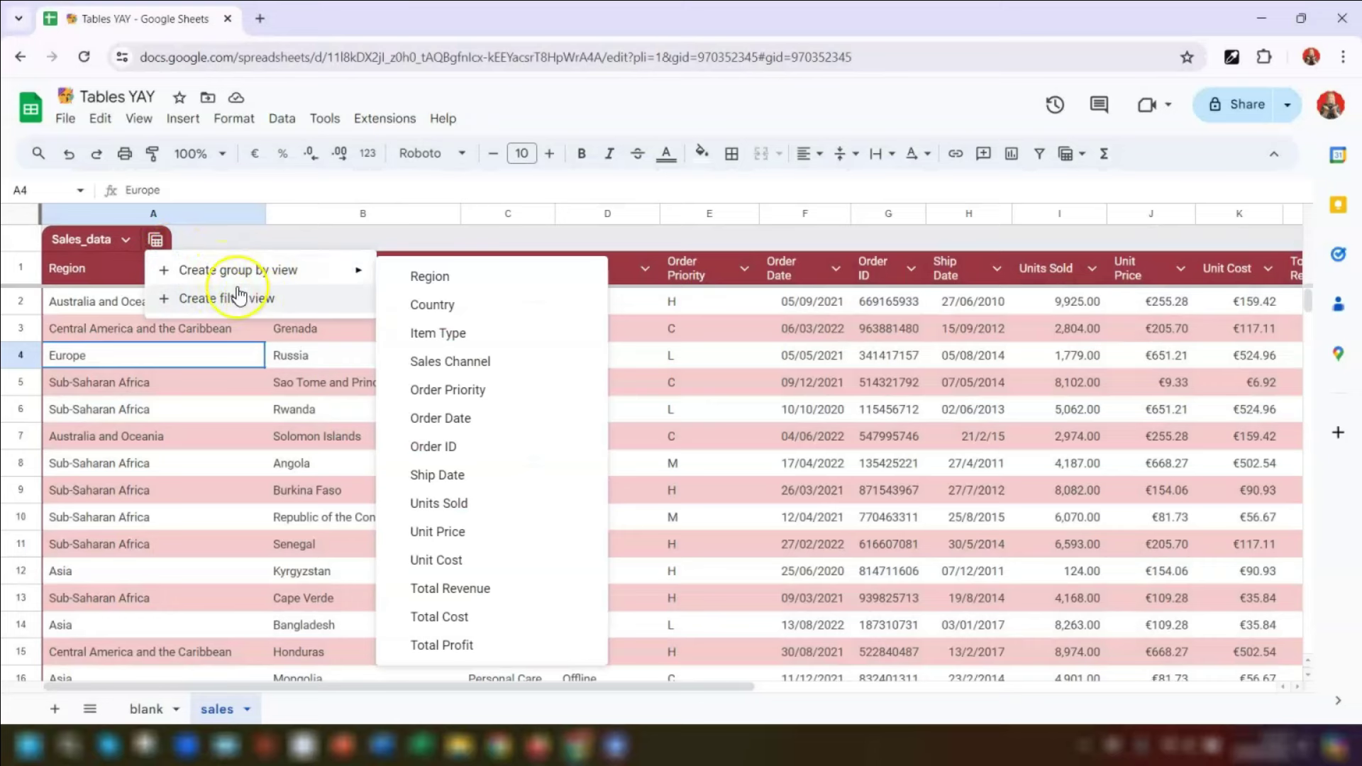
{"action": "mouse_move", "coordinate": [256, 276]}
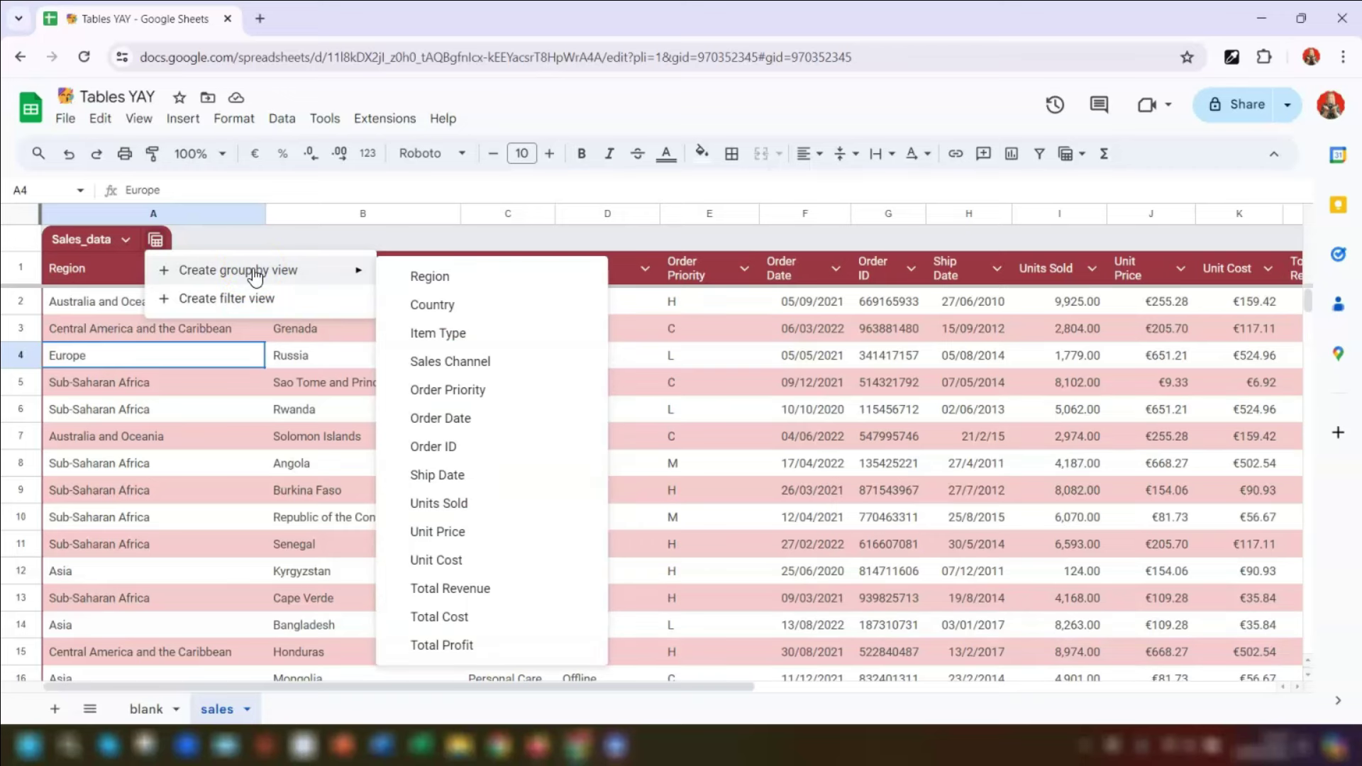
{"action": "left_click", "coordinate": [439, 308]}
{"action": "scroll", "coordinate": [215, 411], "scroll_direction": "down", "scroll_amount": 6}
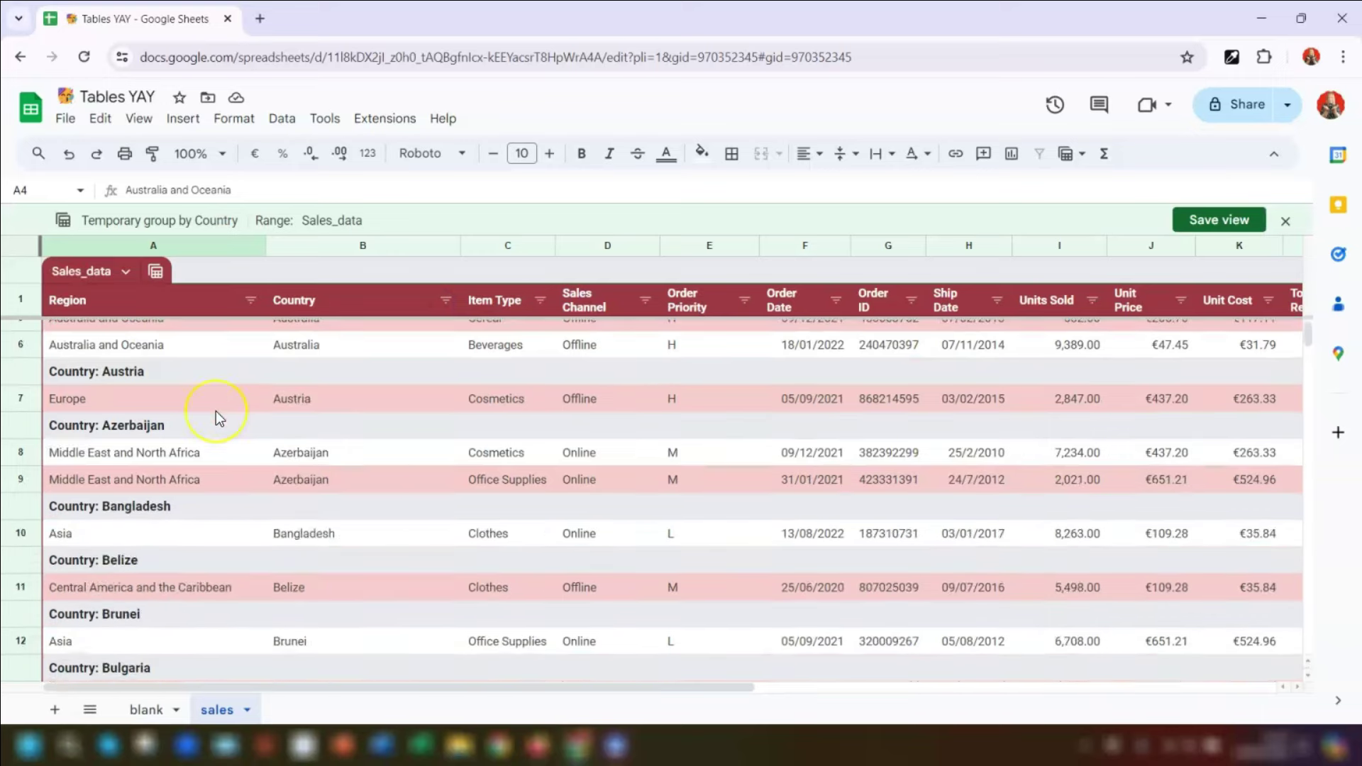
{"action": "scroll", "coordinate": [215, 411], "scroll_direction": "up", "scroll_amount": 6}
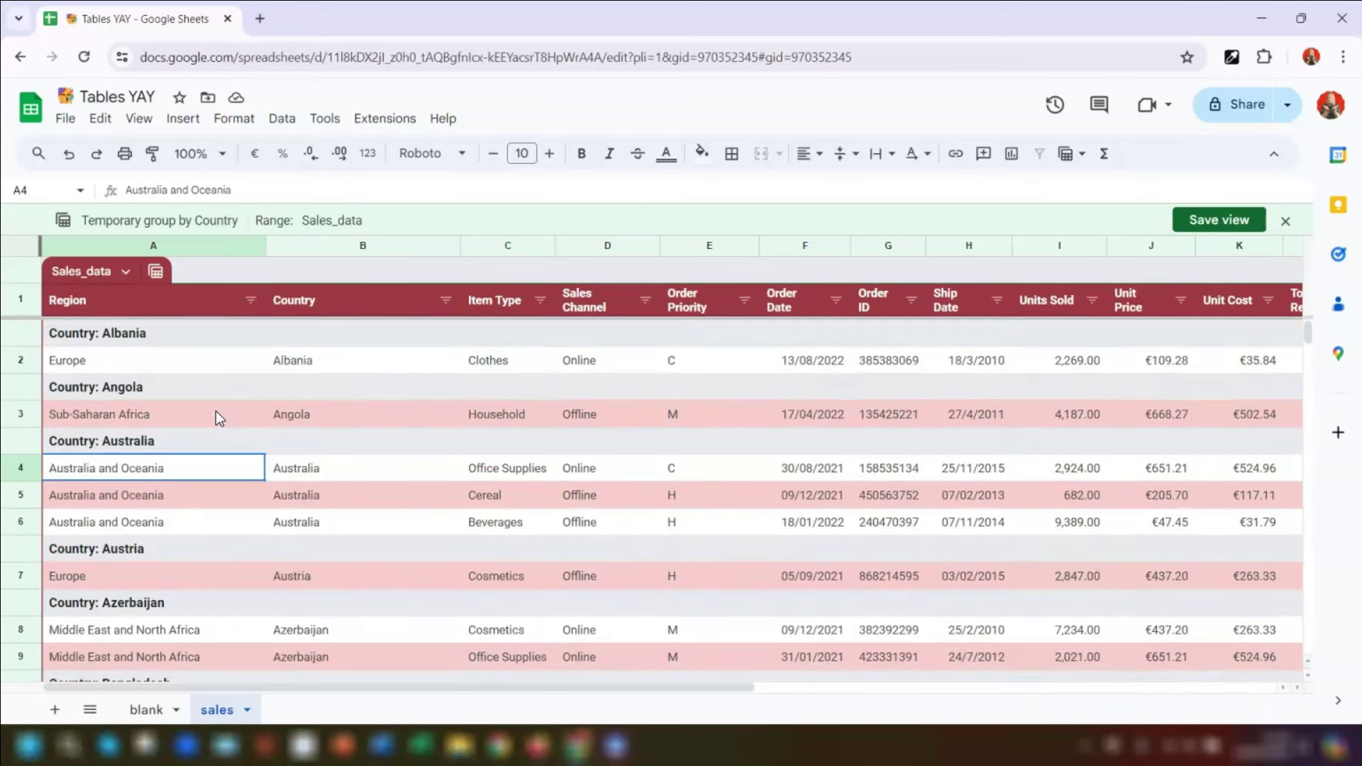
{"action": "left_click", "coordinate": [1213, 221]}
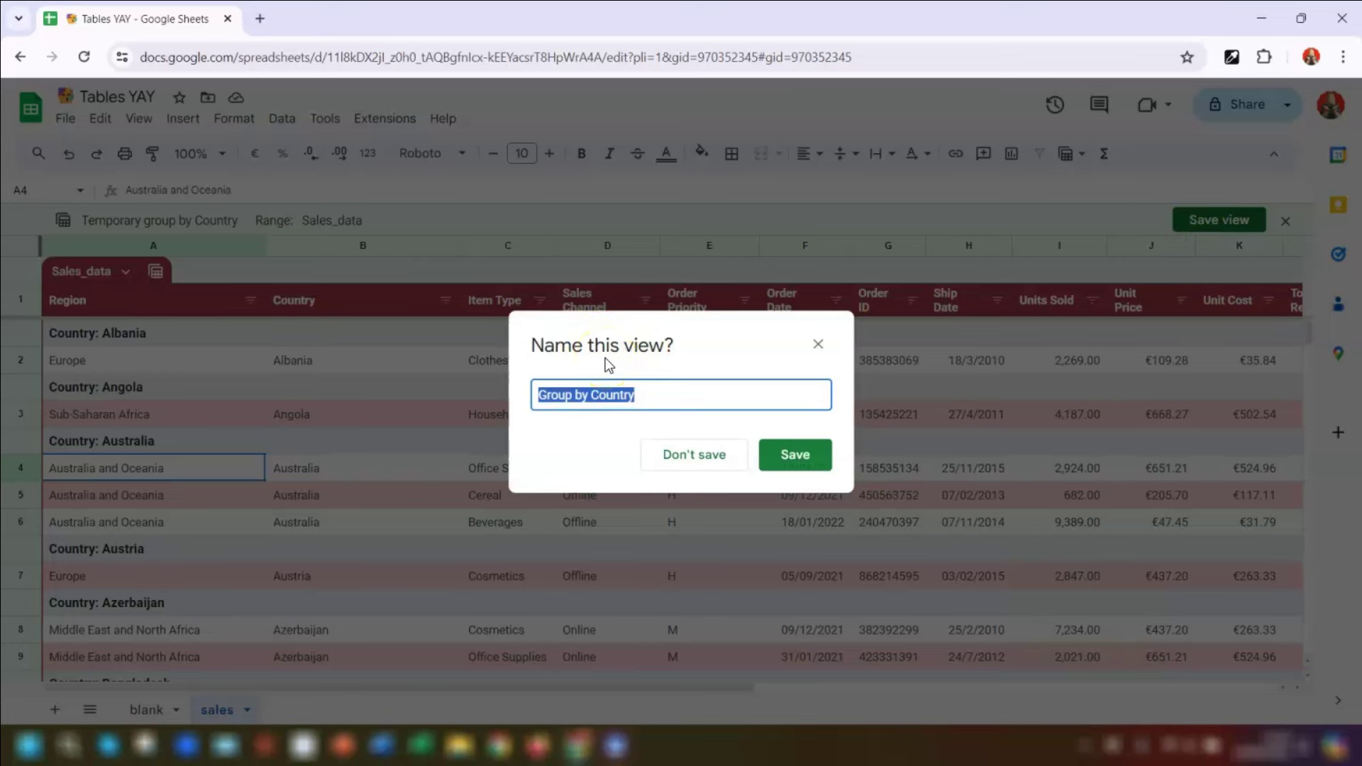
{"action": "left_click", "coordinate": [789, 455]}
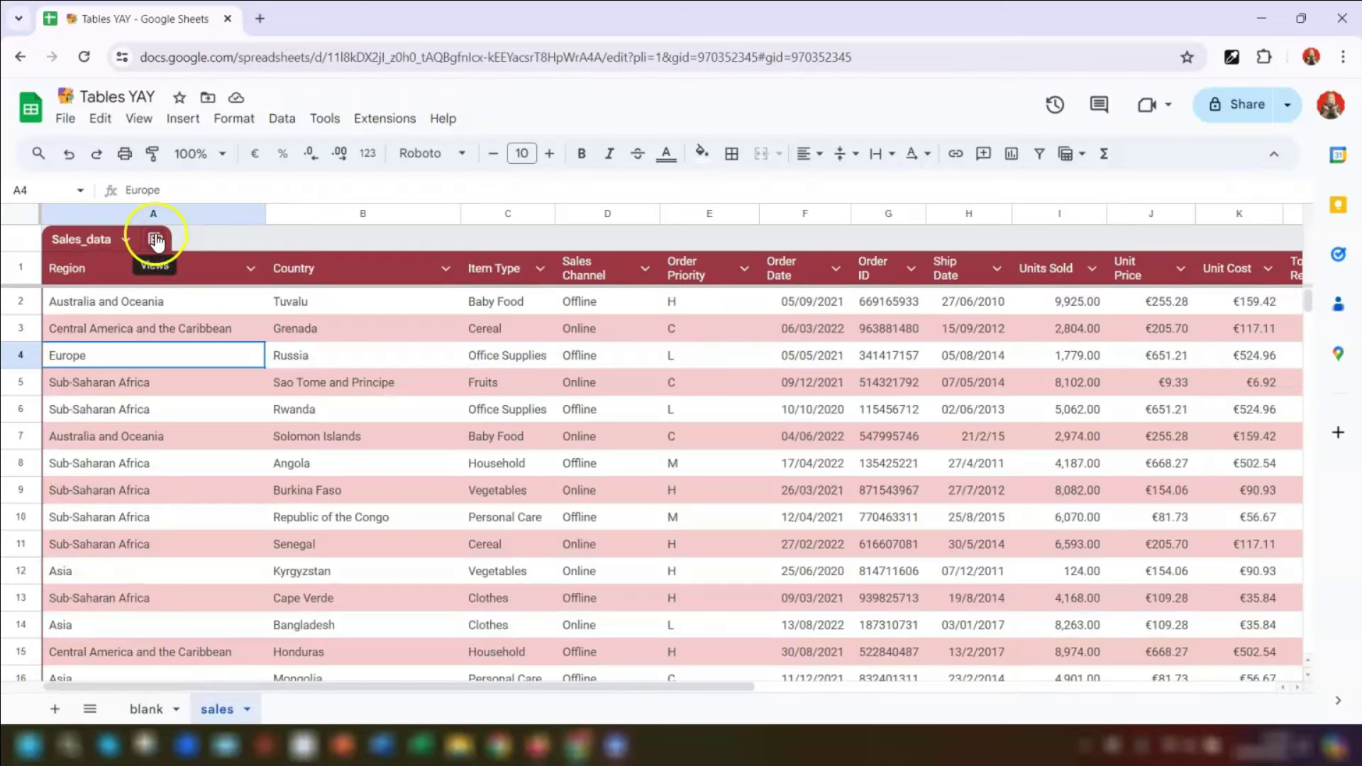
Step: Create a temporary Item Type grouping of Sales_data and discard it without saving
{"action": "left_click", "coordinate": [155, 239]}
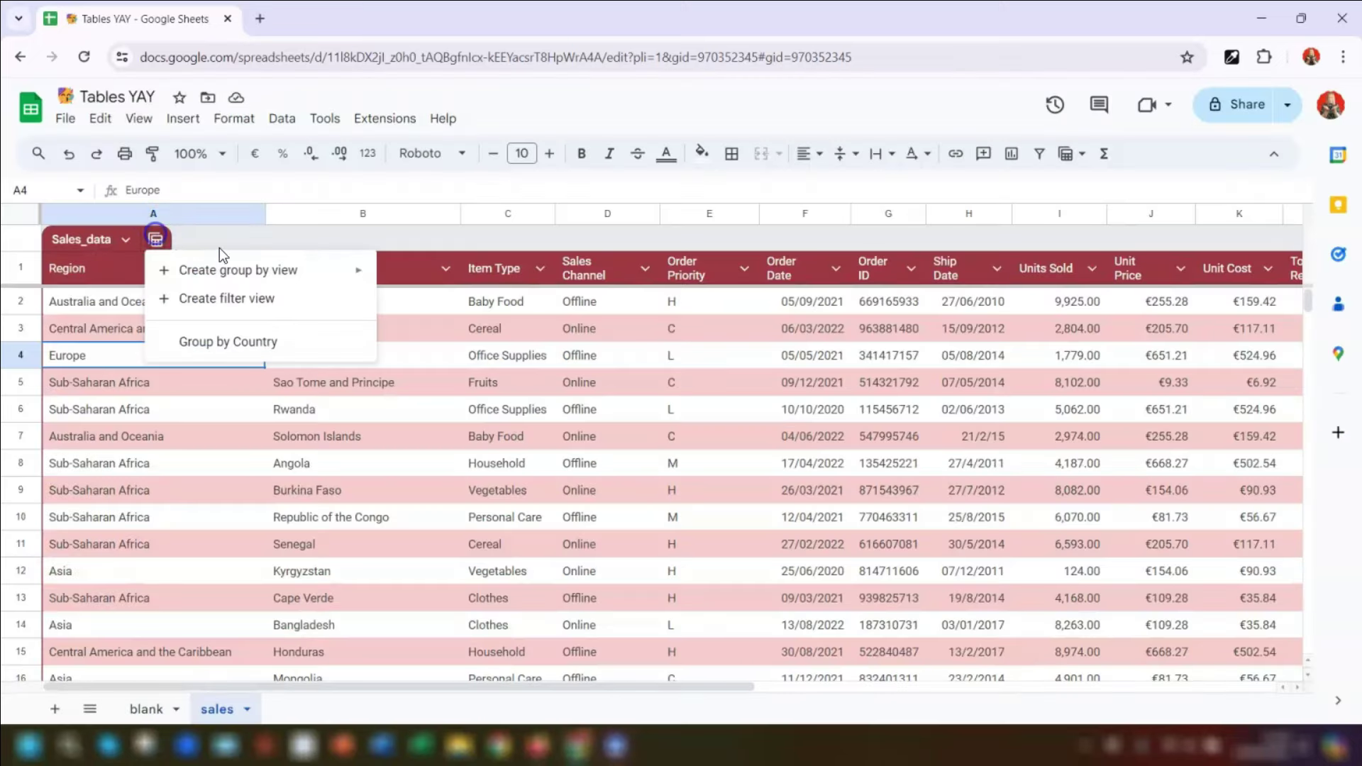
{"action": "left_click", "coordinate": [232, 270]}
{"action": "left_click", "coordinate": [456, 333]}
{"action": "scroll", "coordinate": [346, 396], "scroll_direction": "down", "scroll_amount": 5}
{"action": "scroll", "coordinate": [421, 435], "scroll_direction": "up", "scroll_amount": 5}
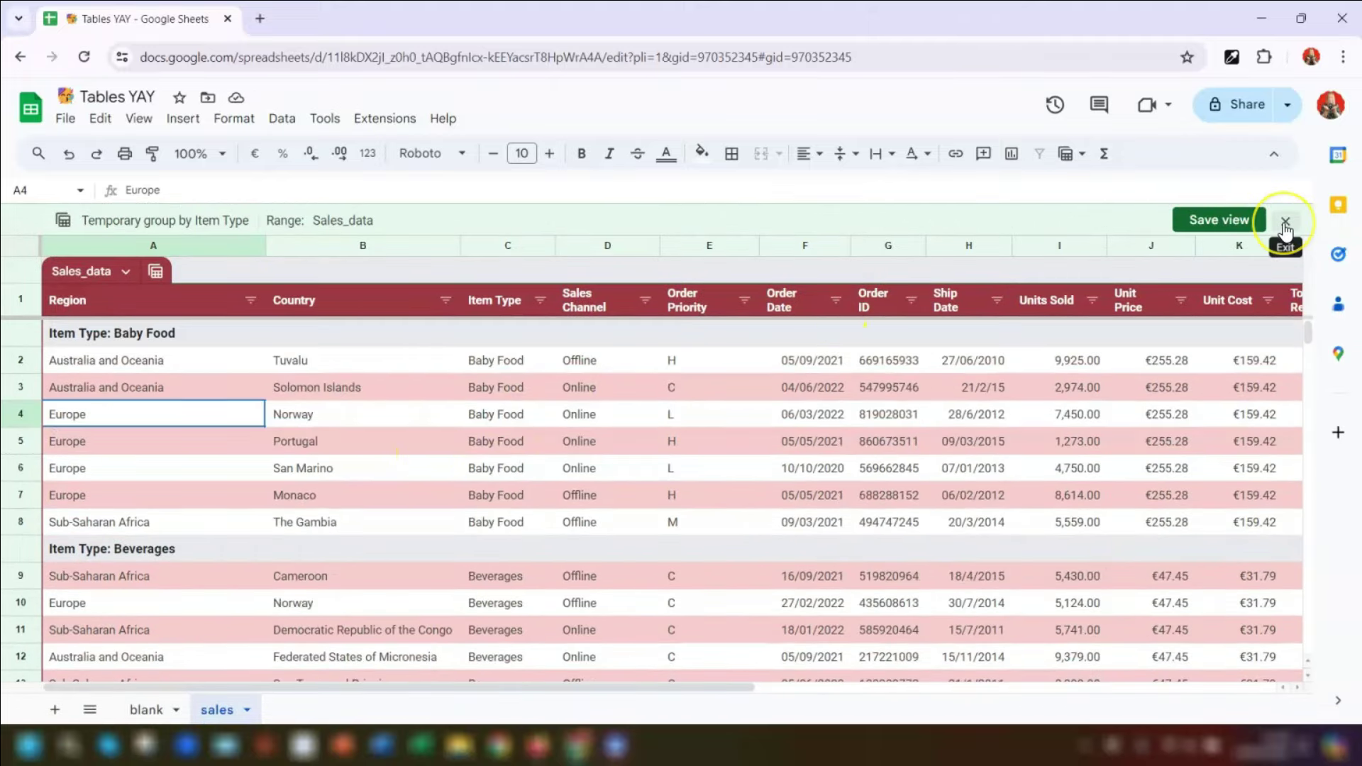
{"action": "left_click", "coordinate": [1285, 226]}
{"action": "left_click", "coordinate": [1286, 225]}
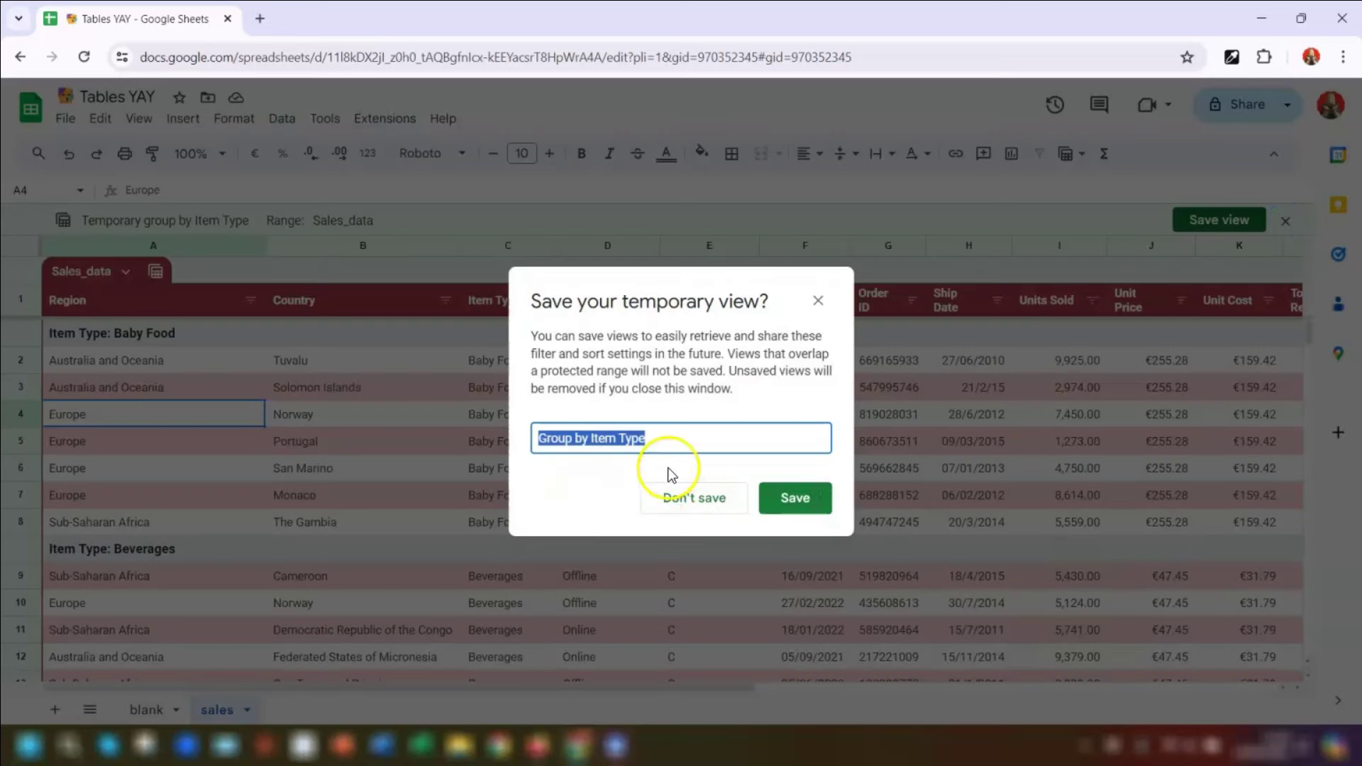
{"action": "left_click", "coordinate": [687, 501]}
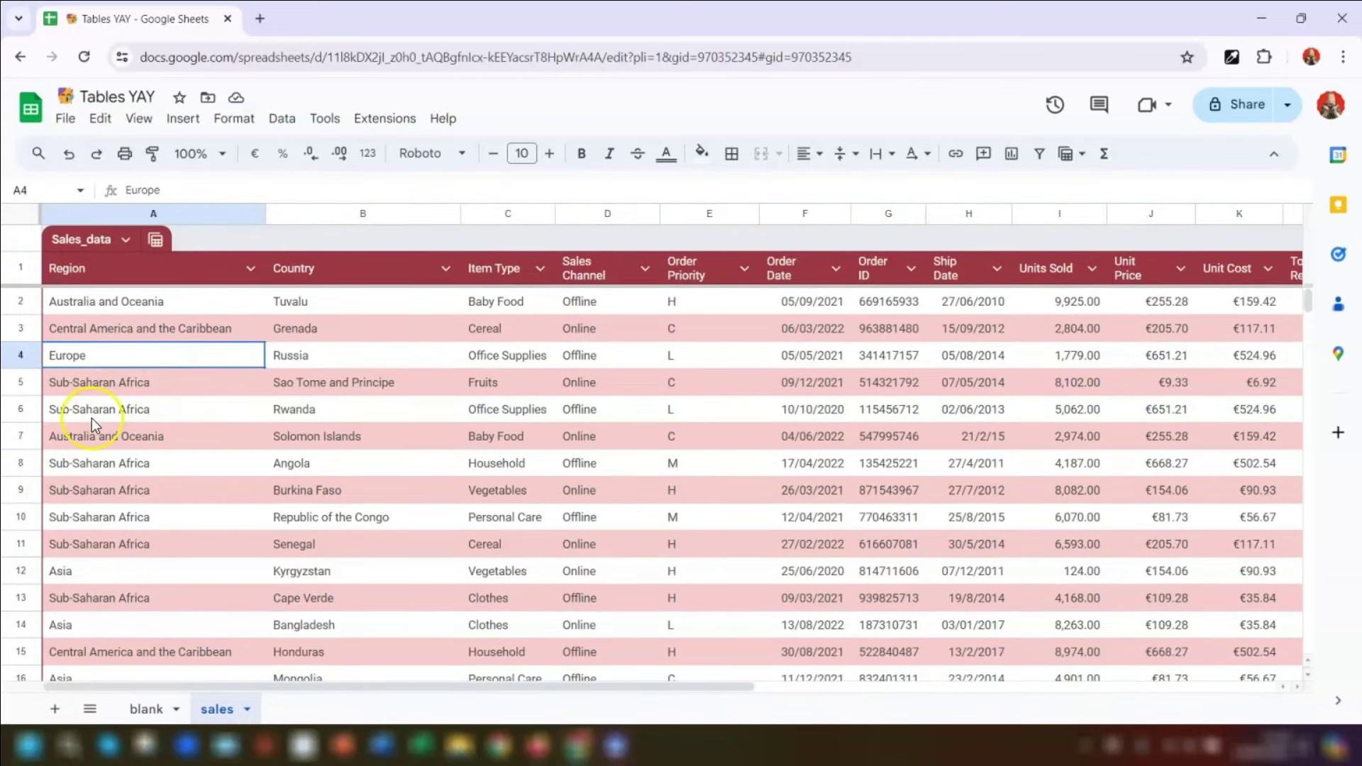
Step: Switch to the 'blank' sheet showing the Customer_contacts1 table
{"action": "left_click", "coordinate": [156, 243]}
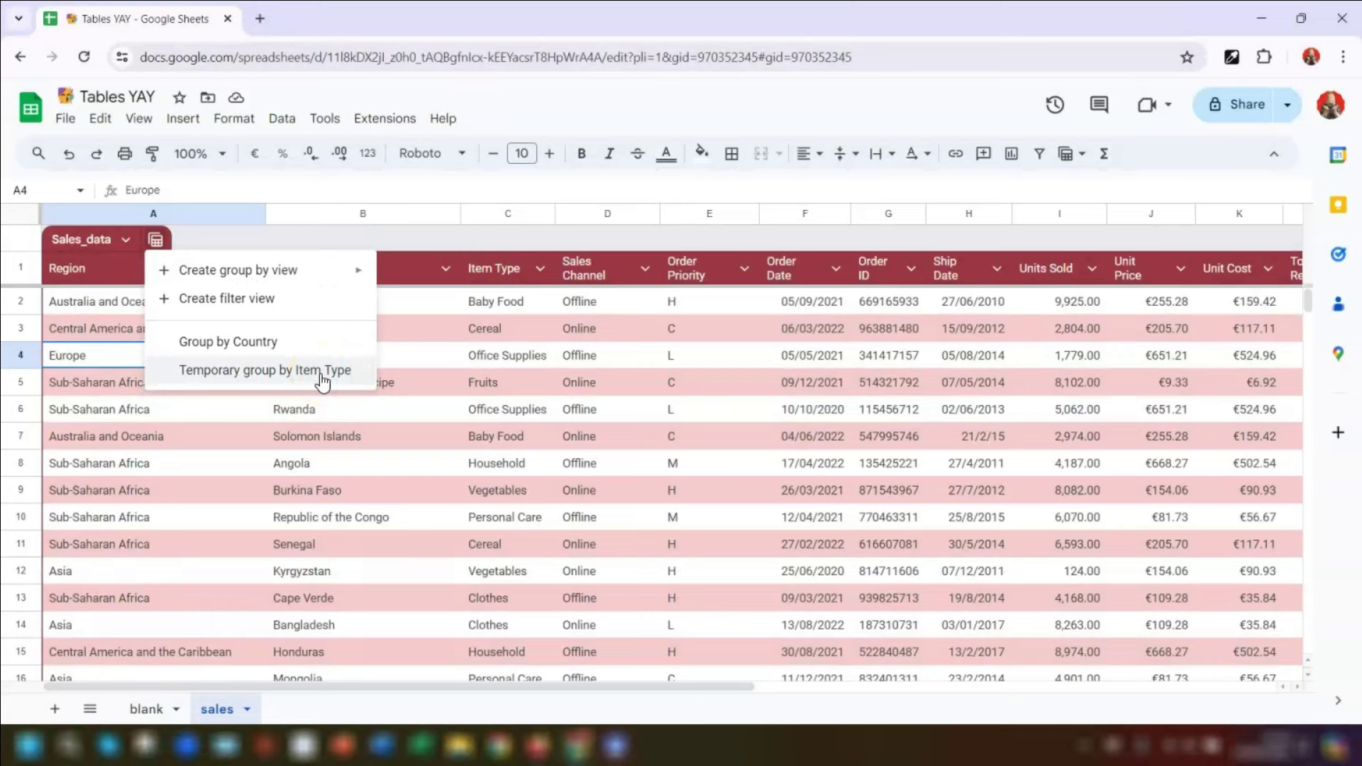
{"action": "left_click", "coordinate": [395, 240]}
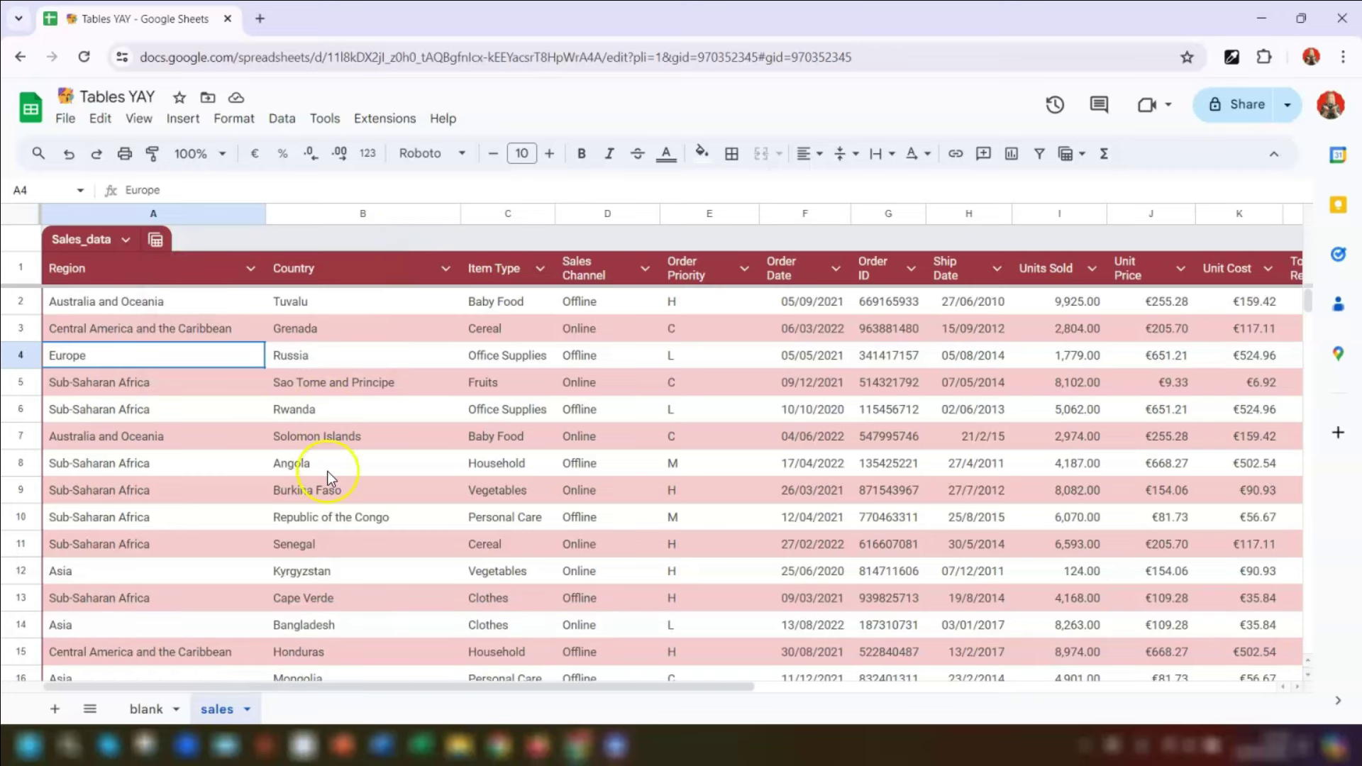
{"action": "left_click", "coordinate": [146, 709]}
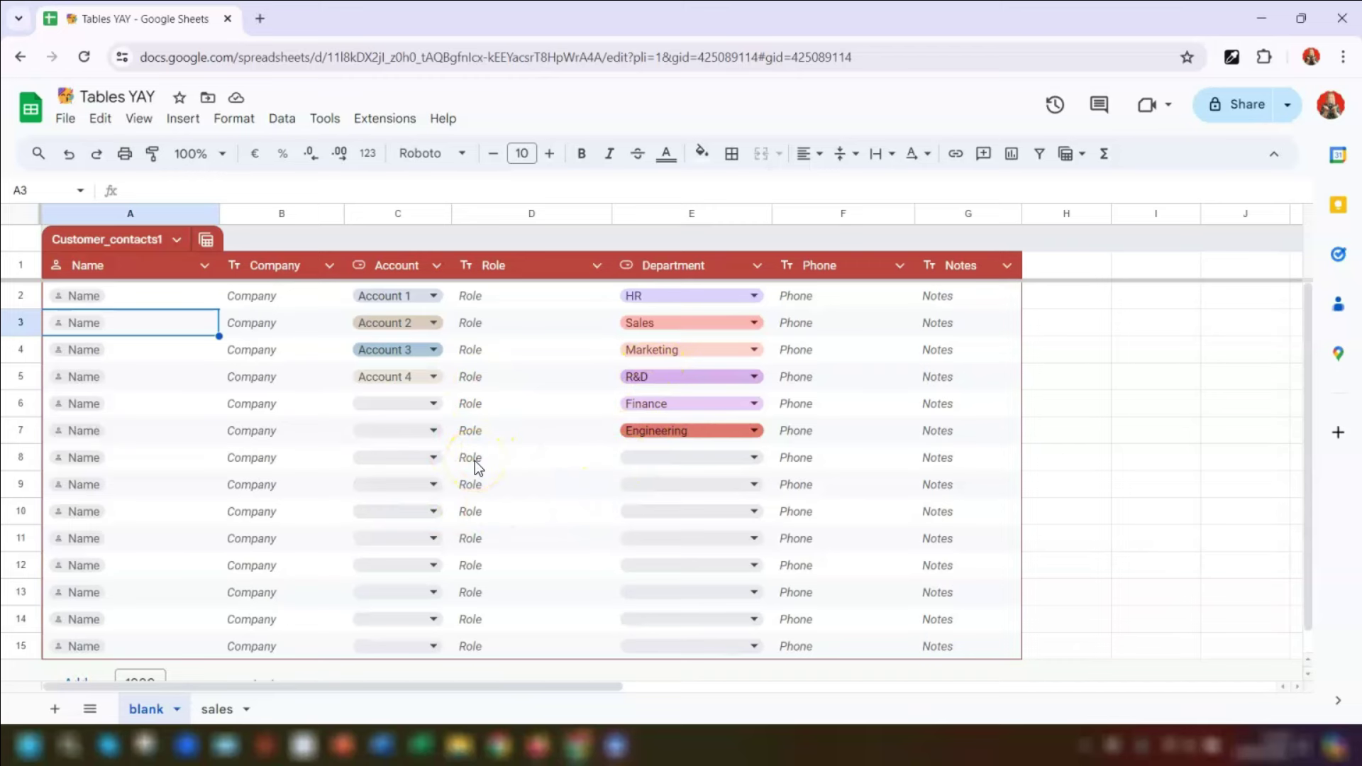
Step: Turn off Show placeholders for the Company column of Customer_contacts1
{"action": "scroll", "coordinate": [502, 451], "scroll_direction": "down", "scroll_amount": 1}
{"action": "scroll", "coordinate": [504, 445], "scroll_direction": "up", "scroll_amount": 1}
{"action": "left_click", "coordinate": [329, 265]}
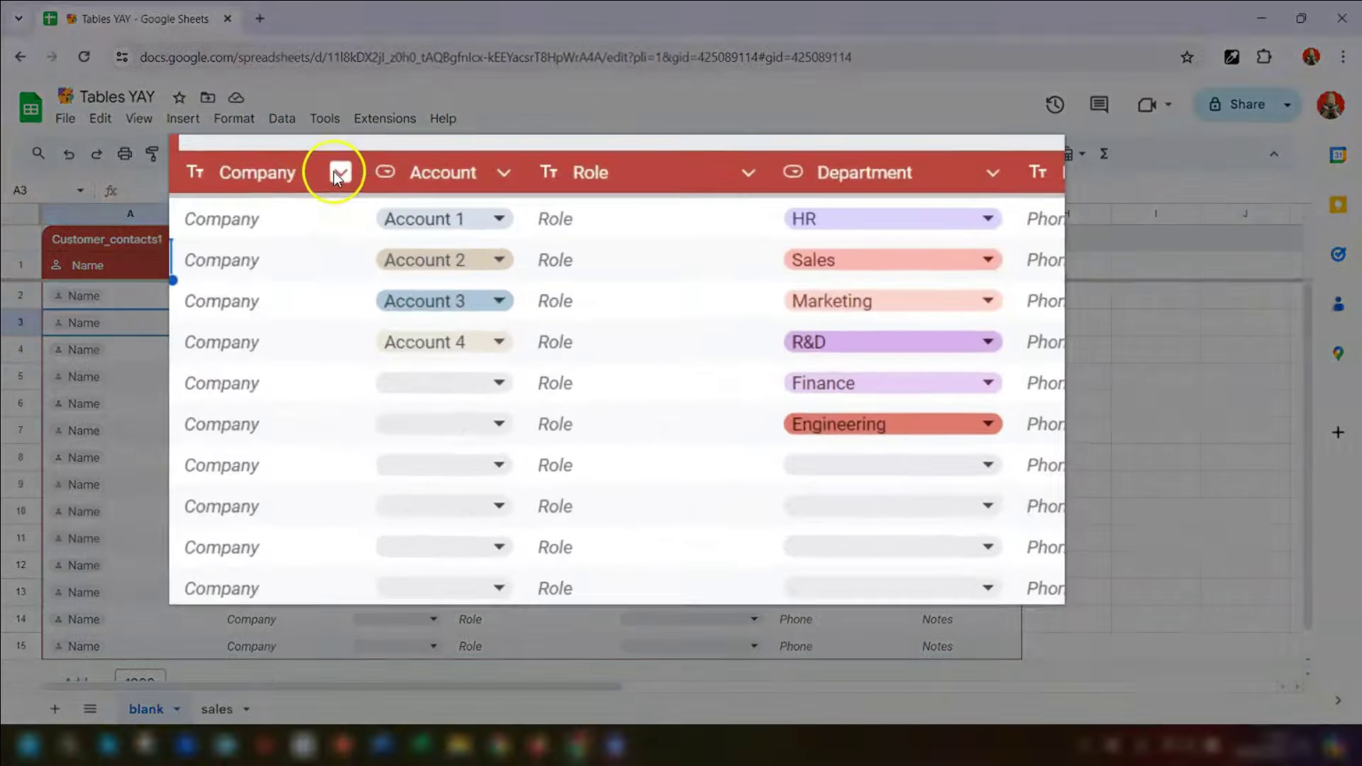
{"action": "mouse_move", "coordinate": [371, 300]}
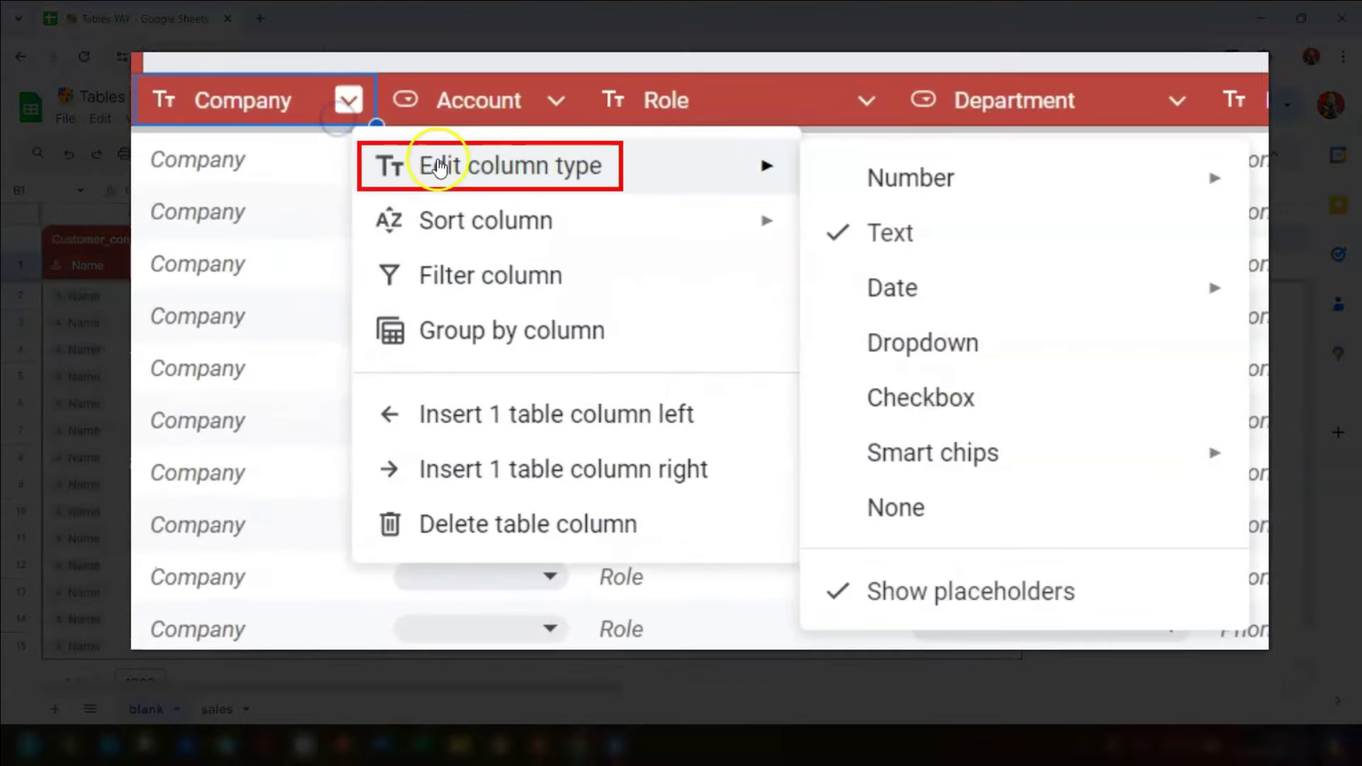
{"action": "left_click", "coordinate": [866, 594]}
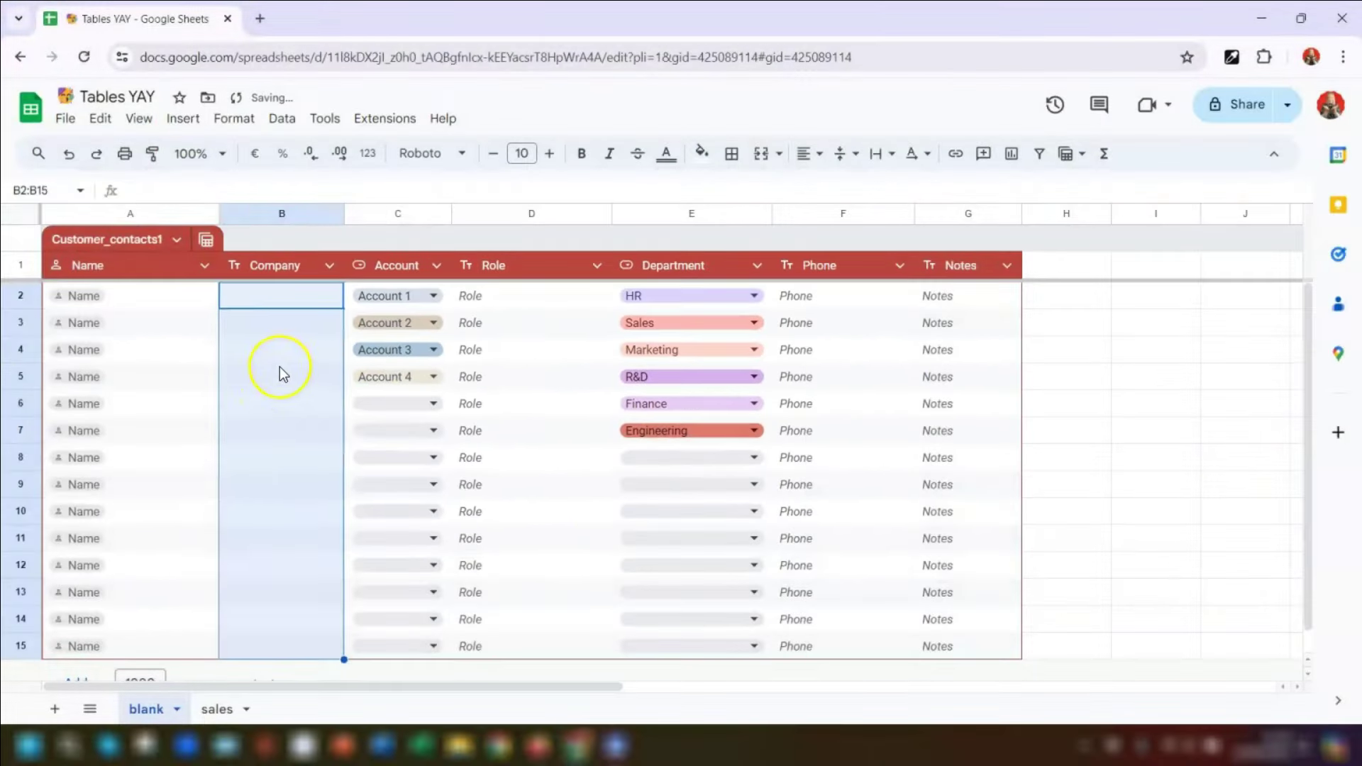
{"action": "left_click", "coordinate": [210, 375]}
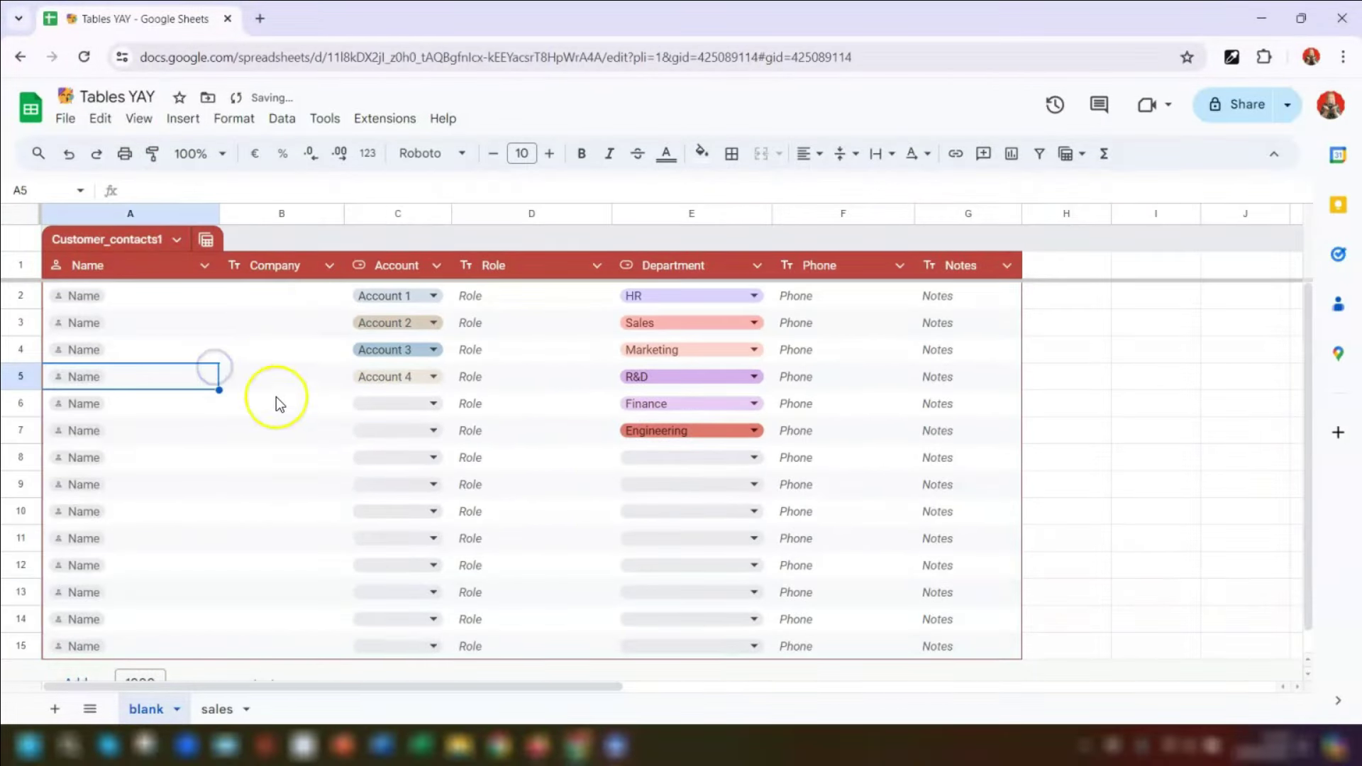
{"action": "left_click", "coordinate": [241, 322]}
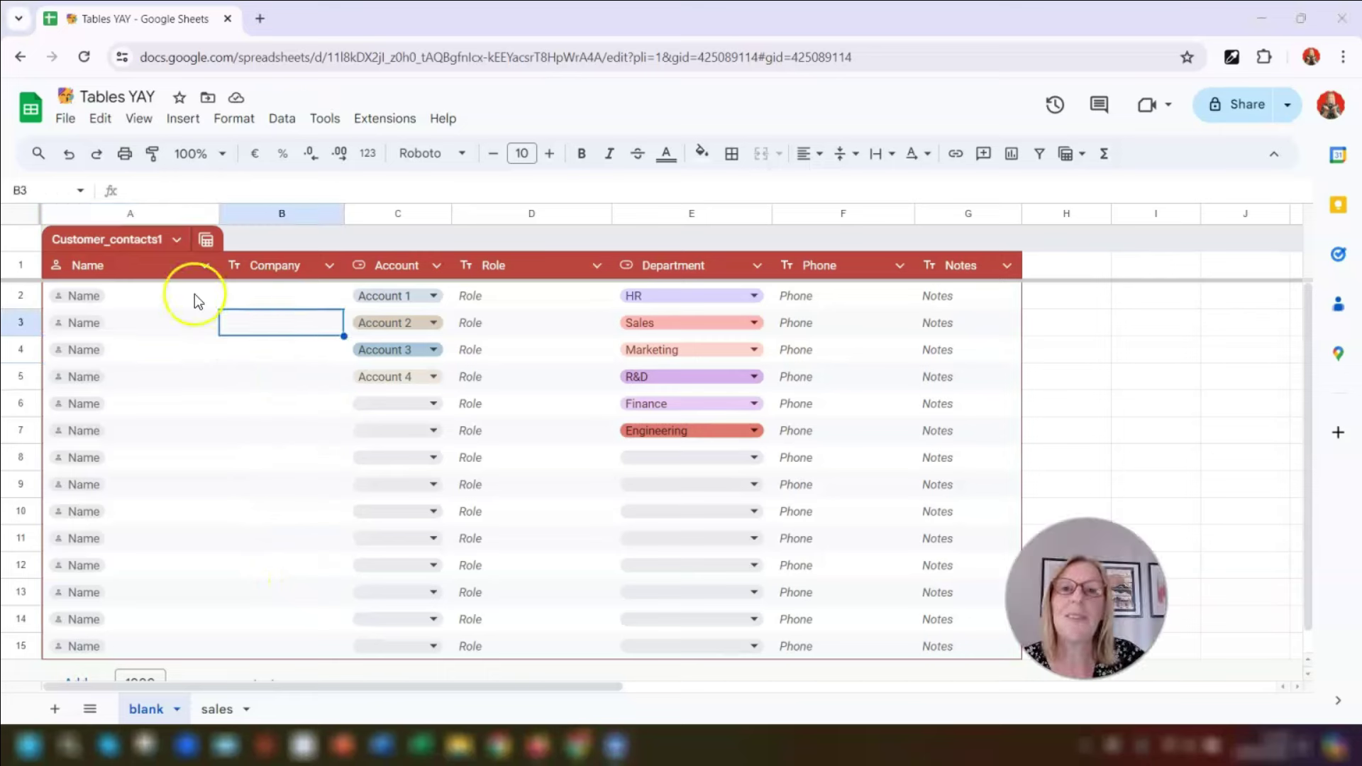
Step: Change header cell A1 from Name to 'Customer Name'
{"action": "double_click", "coordinate": [119, 266]}
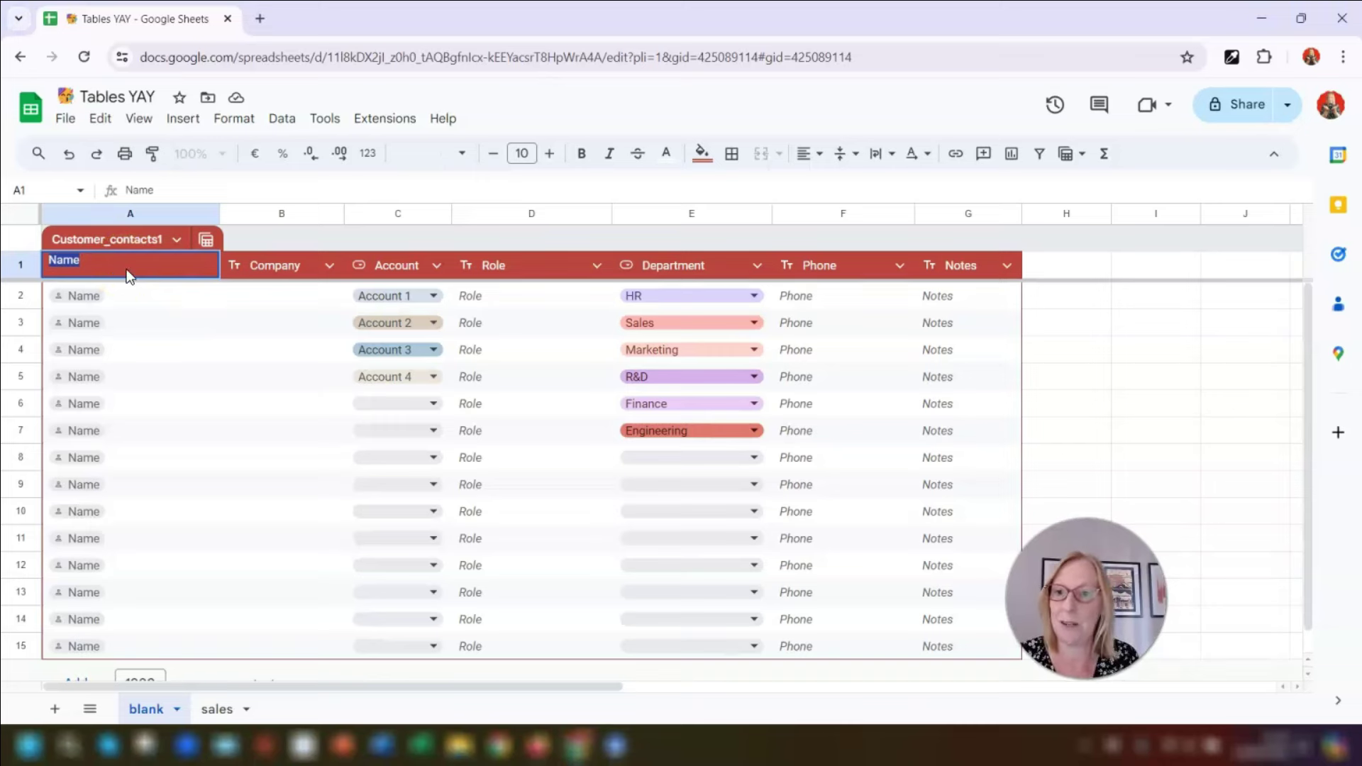
{"action": "type", "text": "Customer Name"}
{"action": "key", "text": "Return"}
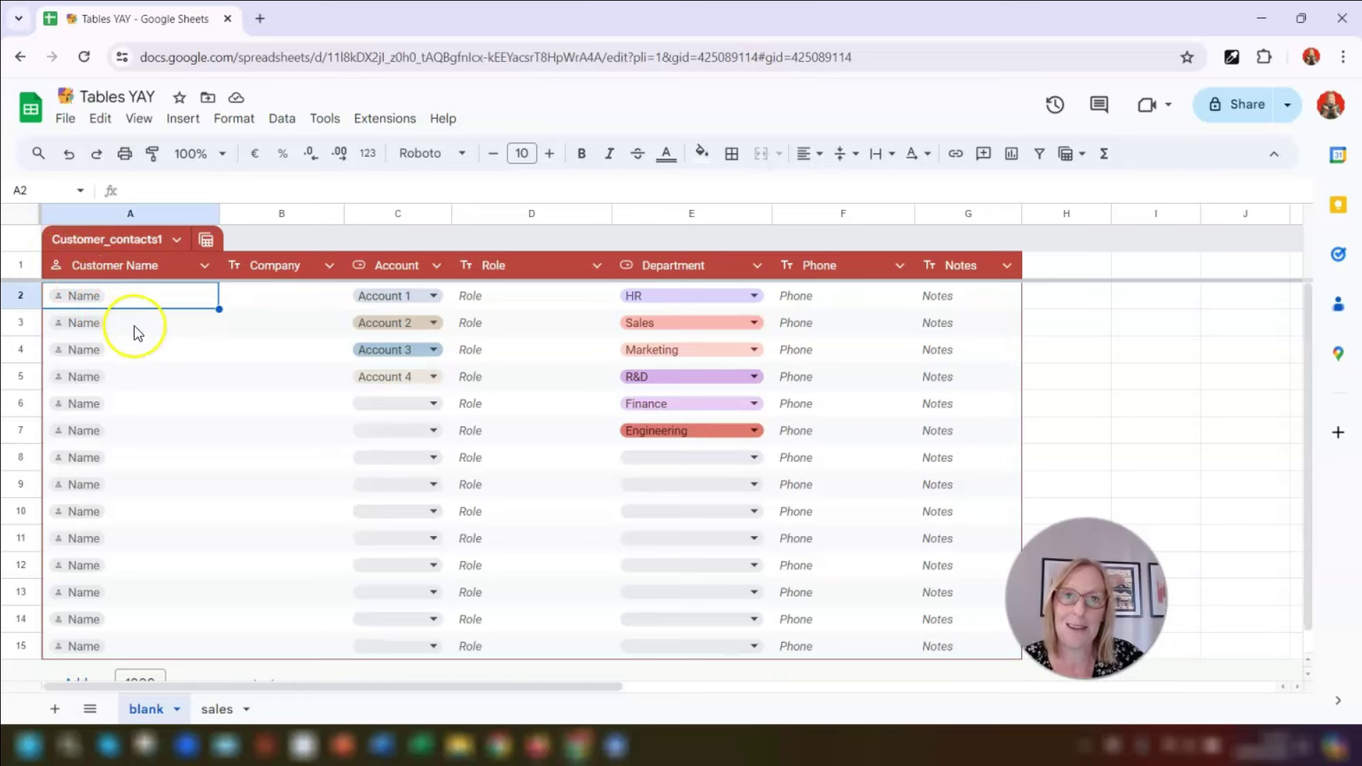
Step: Select the Company, Role, Phone and Notes columns, then Account and Department, then clear the selection
{"action": "left_click", "coordinate": [282, 213]}
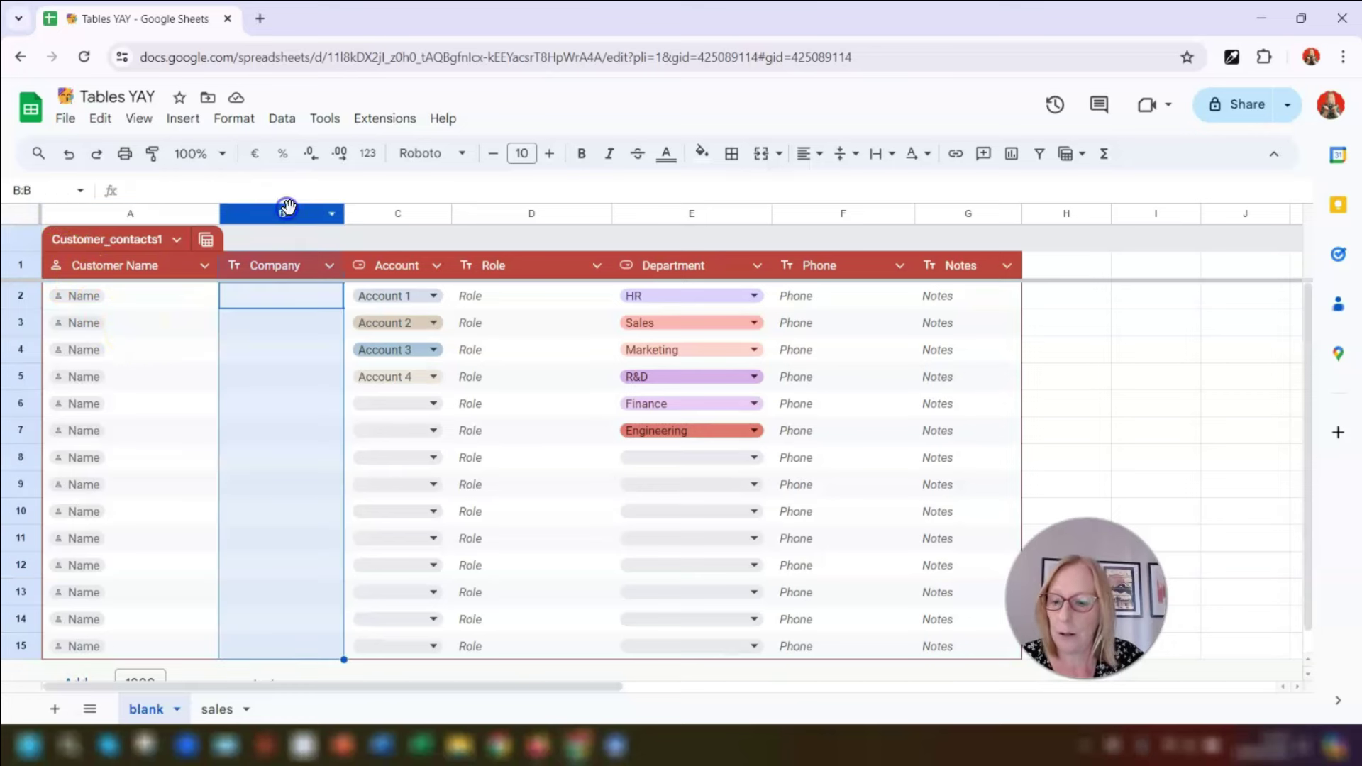
{"action": "left_click", "coordinate": [525, 213], "text": "ctrl"}
{"action": "left_click", "coordinate": [788, 212], "text": "ctrl"}
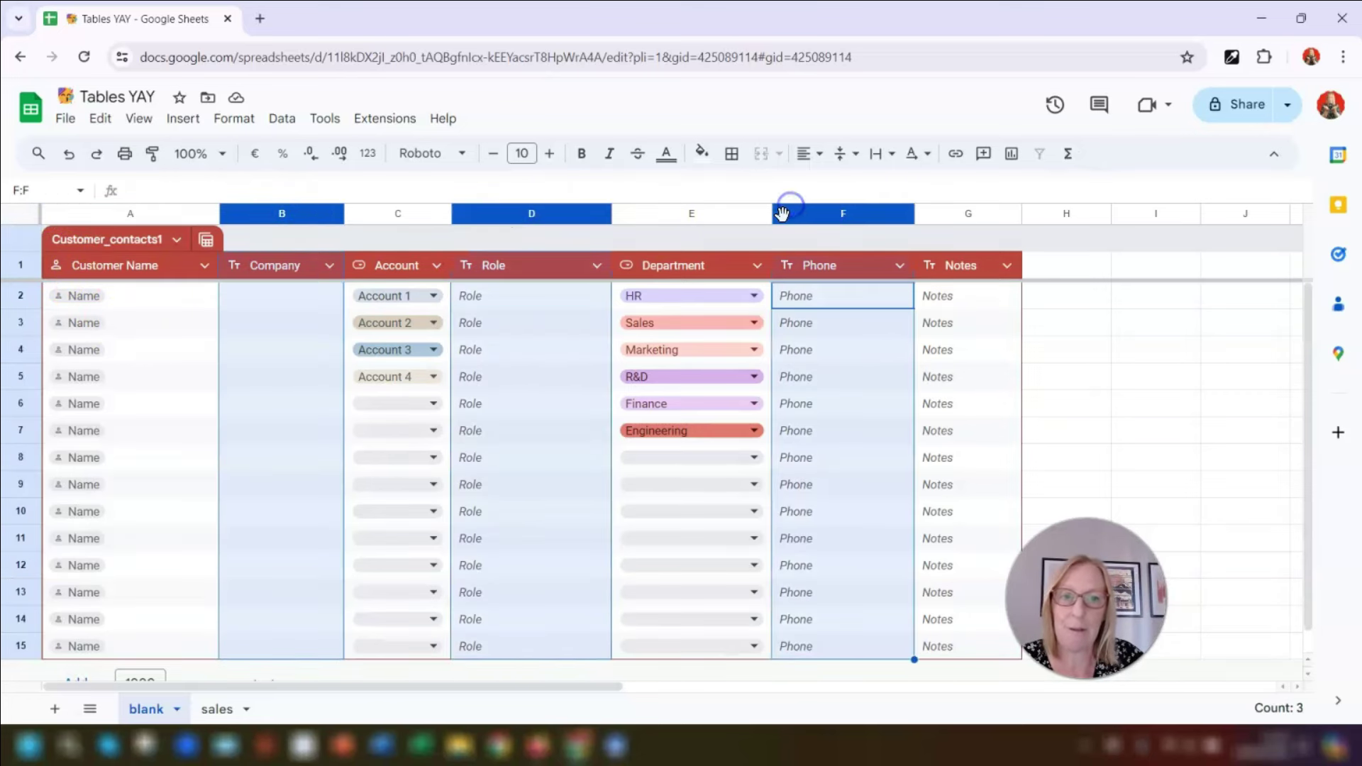
{"action": "left_click", "coordinate": [981, 214], "text": "ctrl"}
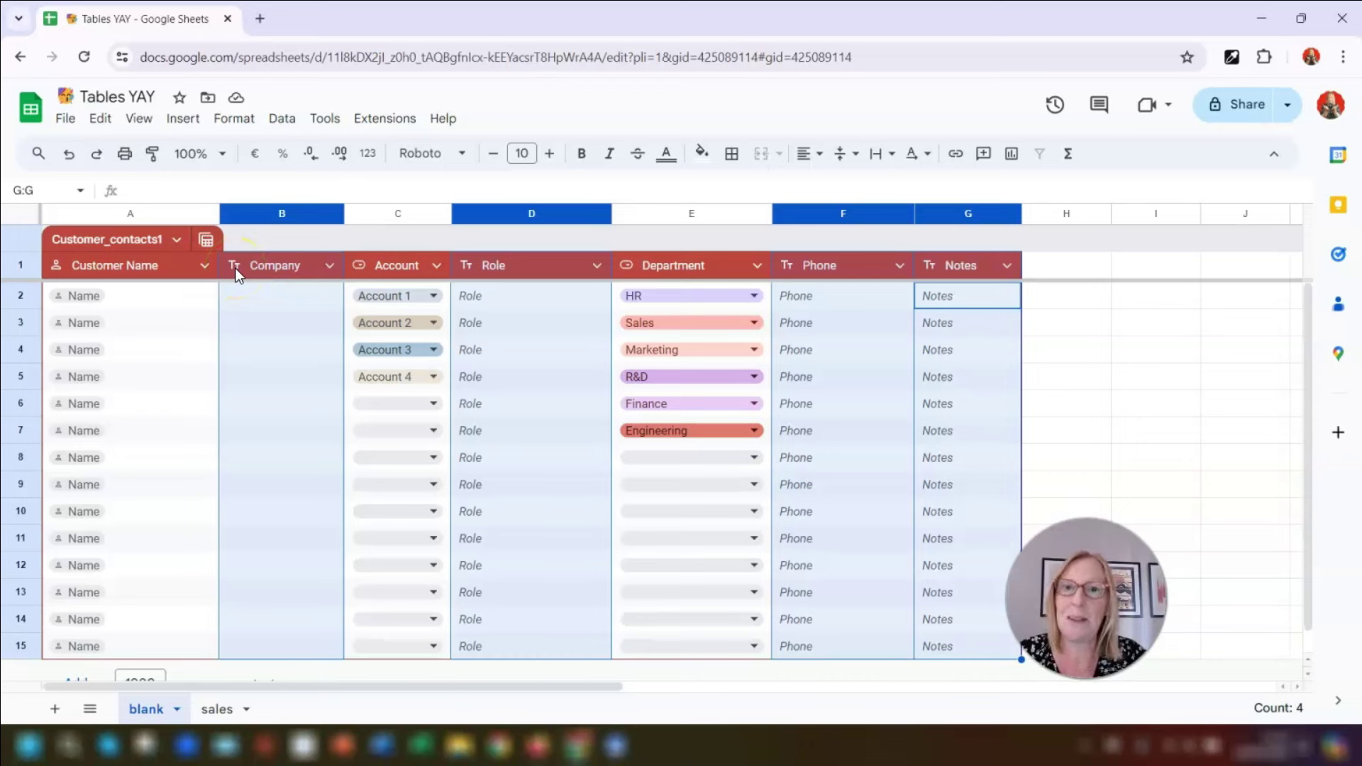
{"action": "left_click", "coordinate": [396, 213]}
{"action": "left_click", "coordinate": [681, 214], "text": "ctrl"}
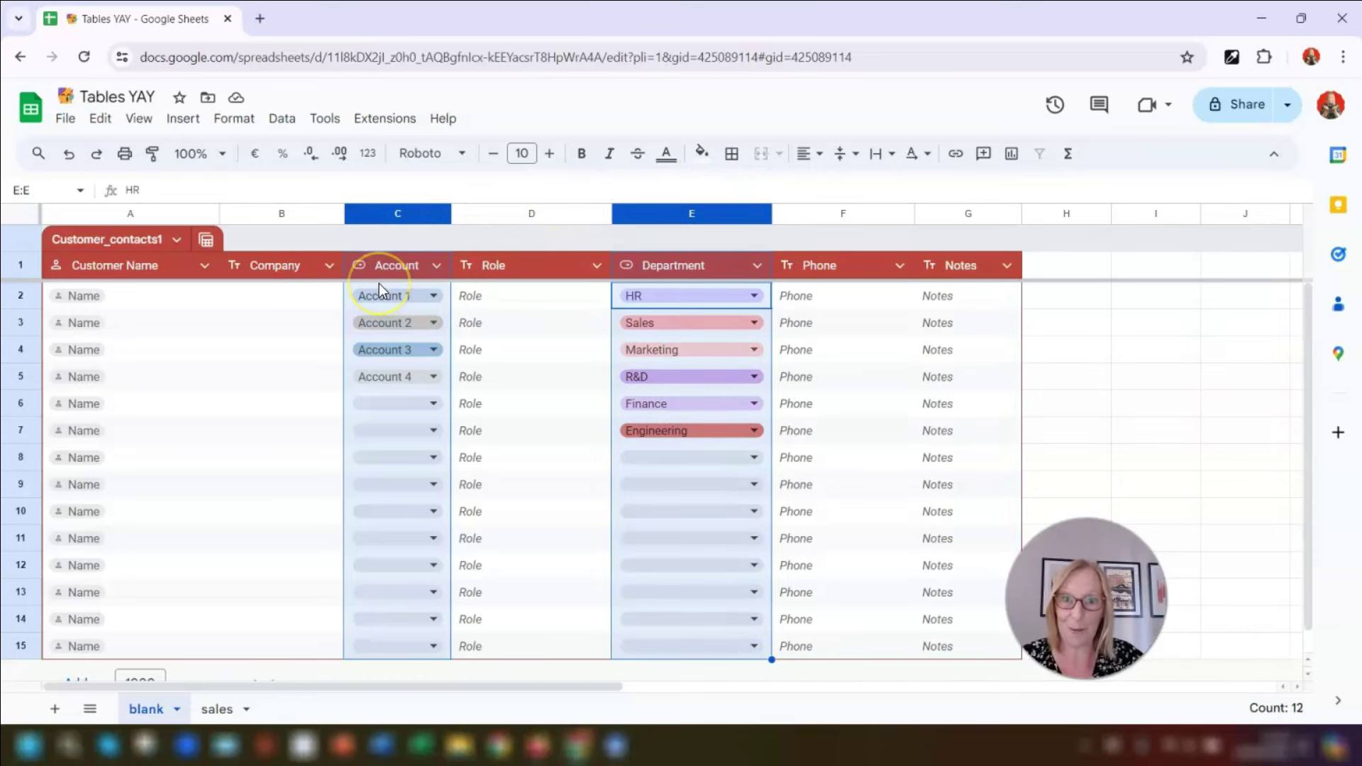
{"action": "left_click", "coordinate": [238, 320]}
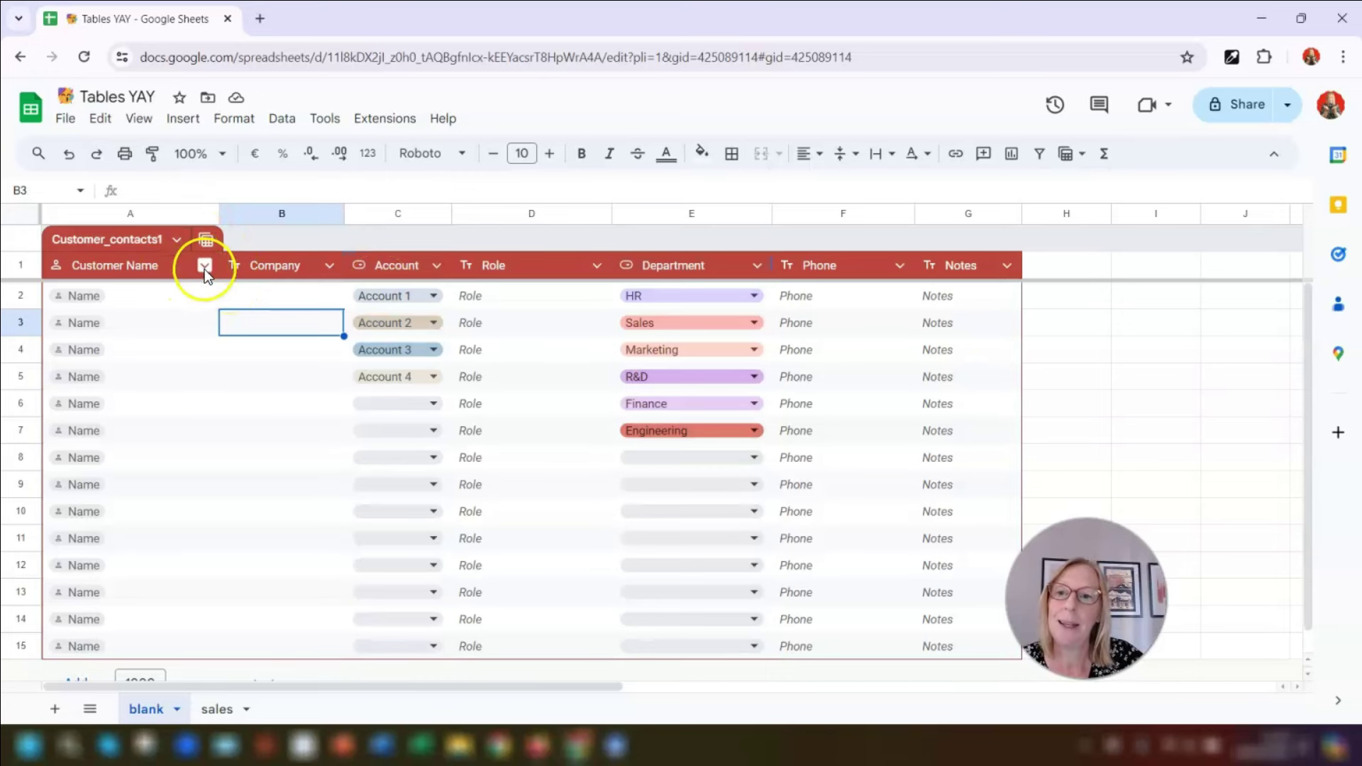
Step: Check the Customer Name column's type choices without changing them, then go to the sales sheet
{"action": "left_click", "coordinate": [206, 266]}
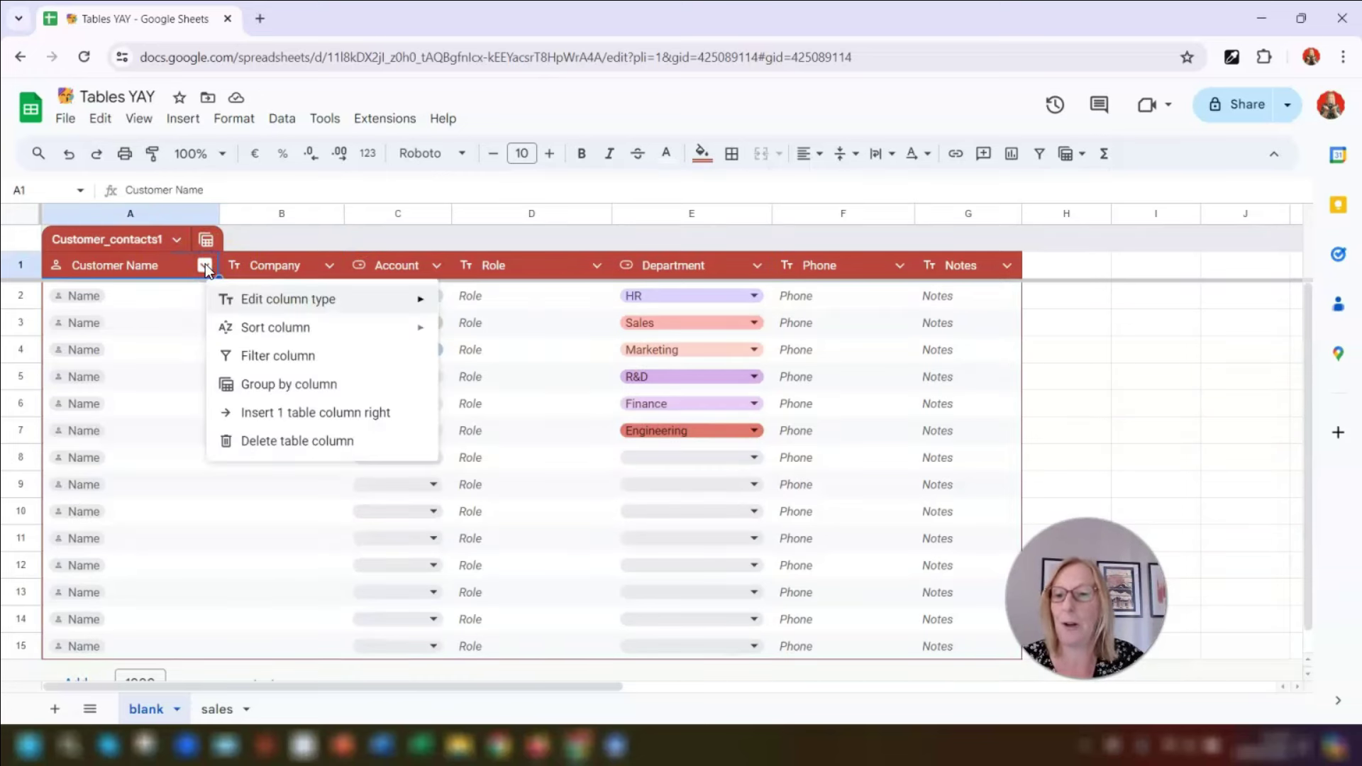
{"action": "left_click", "coordinate": [254, 299]}
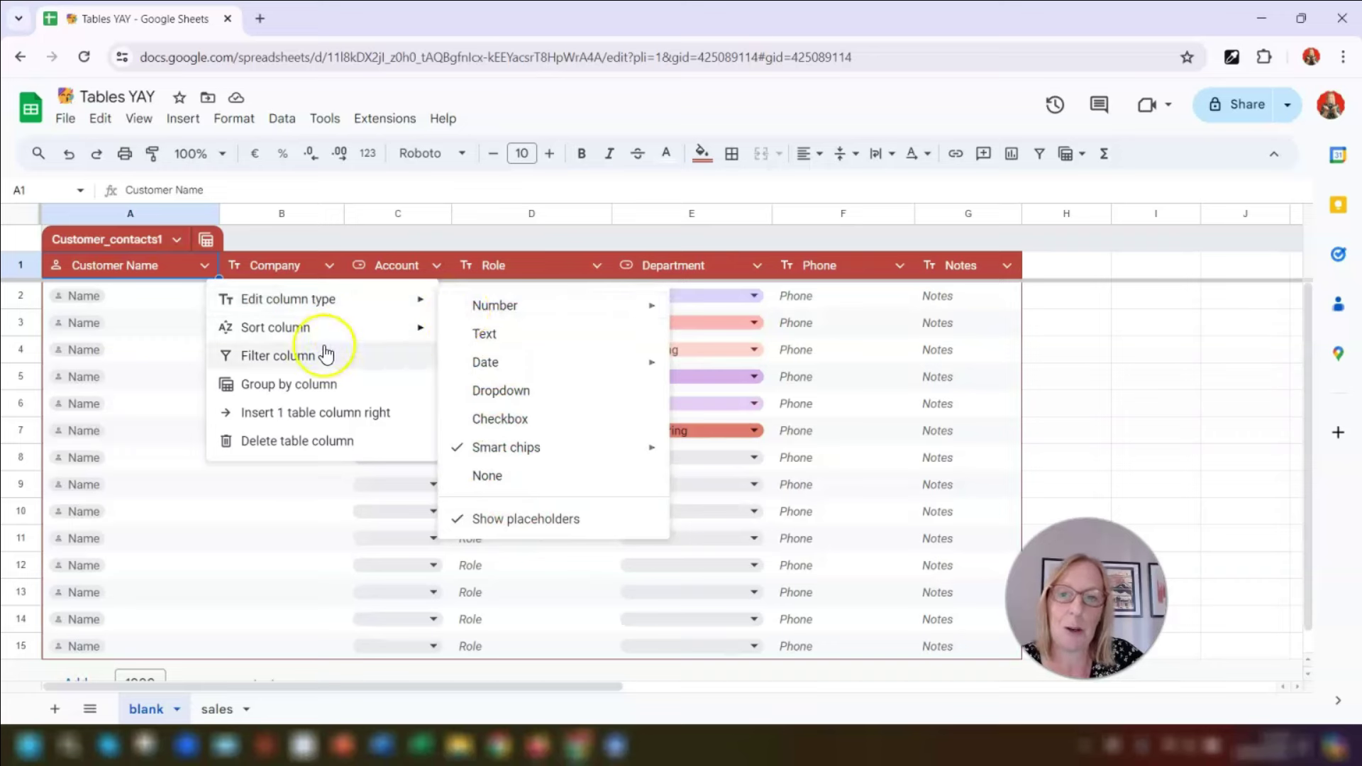
{"action": "key", "text": "Escape"}
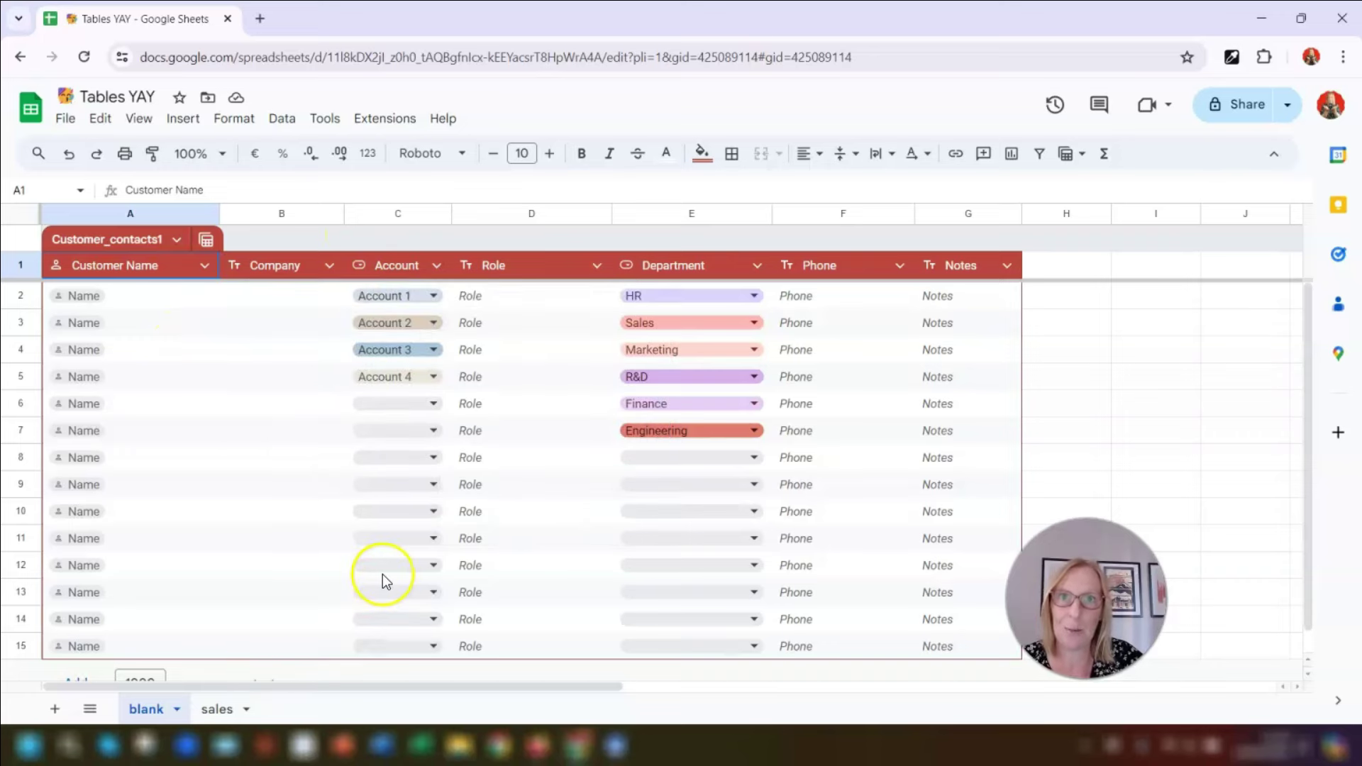
{"action": "left_click", "coordinate": [215, 709]}
{"action": "left_click", "coordinate": [243, 353]}
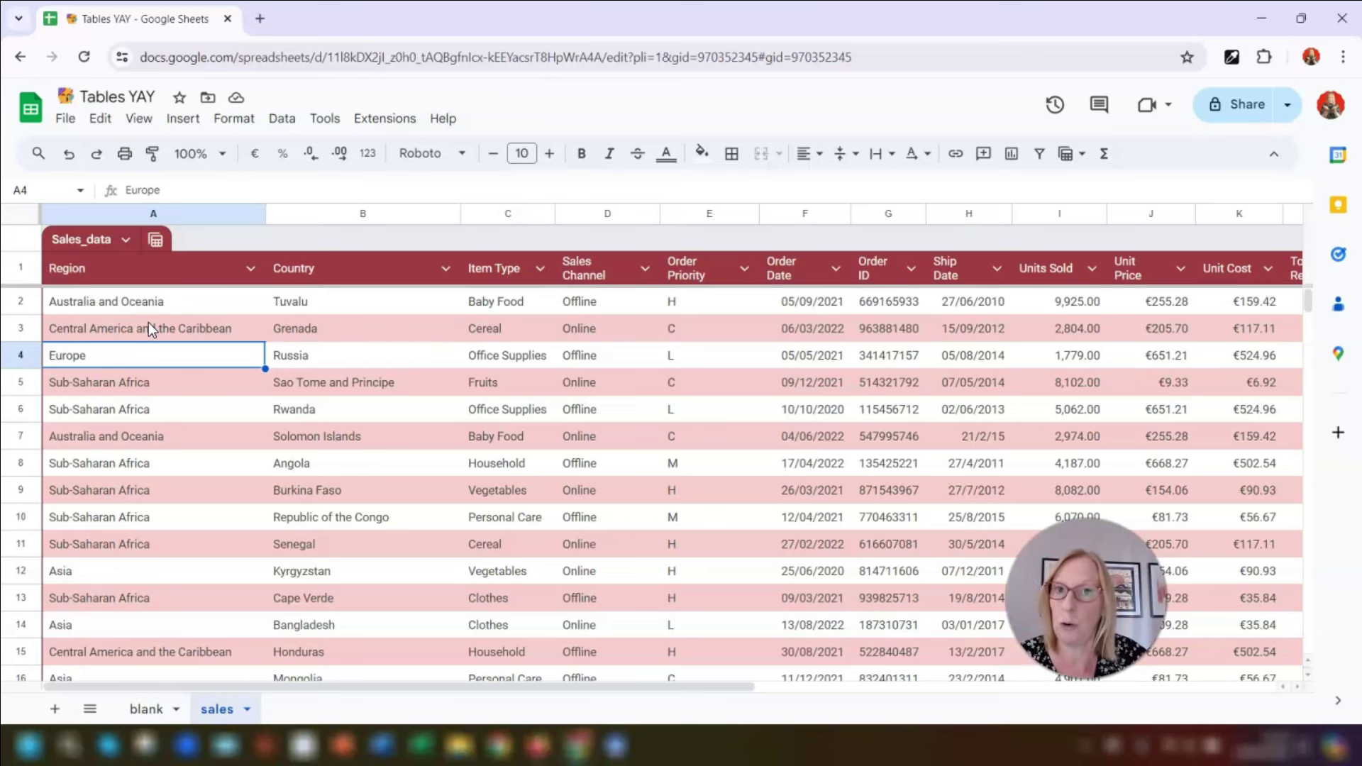
Step: Change the Region column's type to Dropdown
{"action": "left_click", "coordinate": [237, 282]}
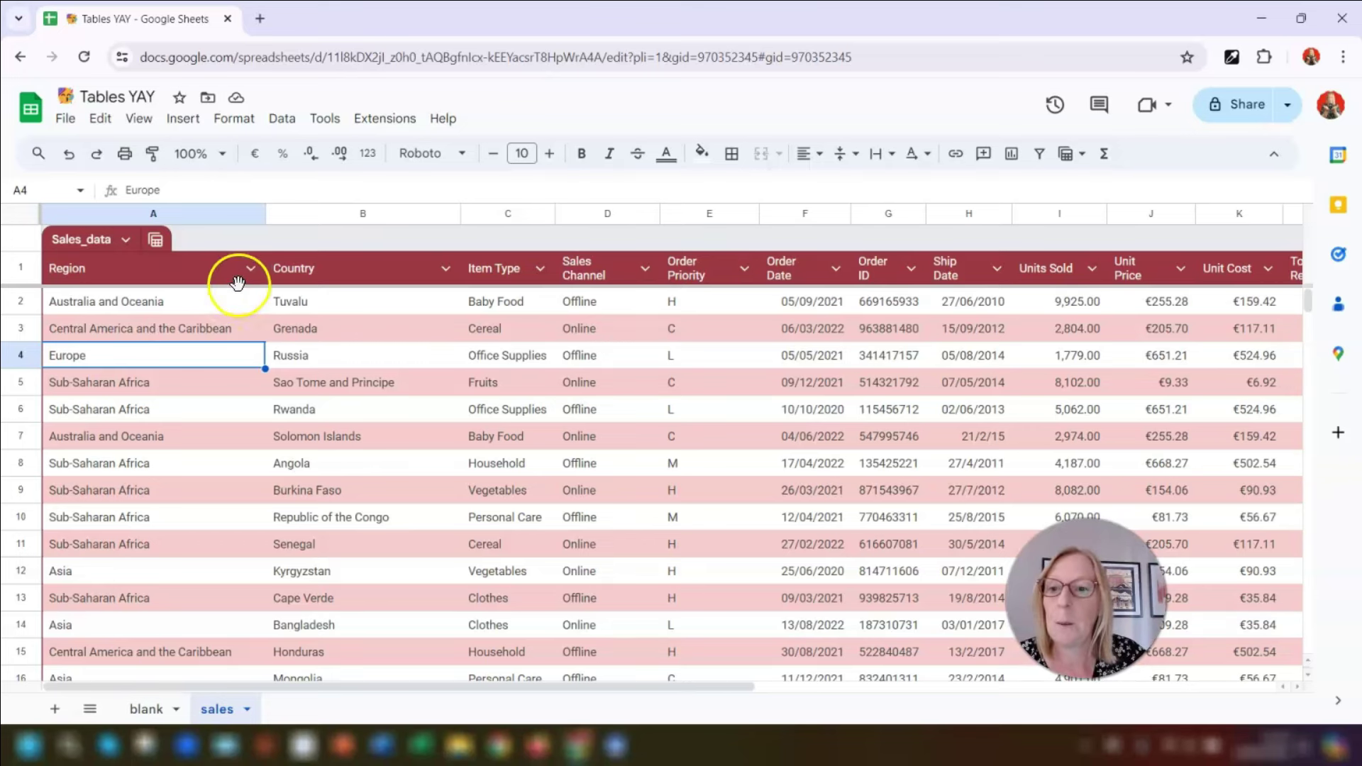
{"action": "left_click", "coordinate": [250, 268]}
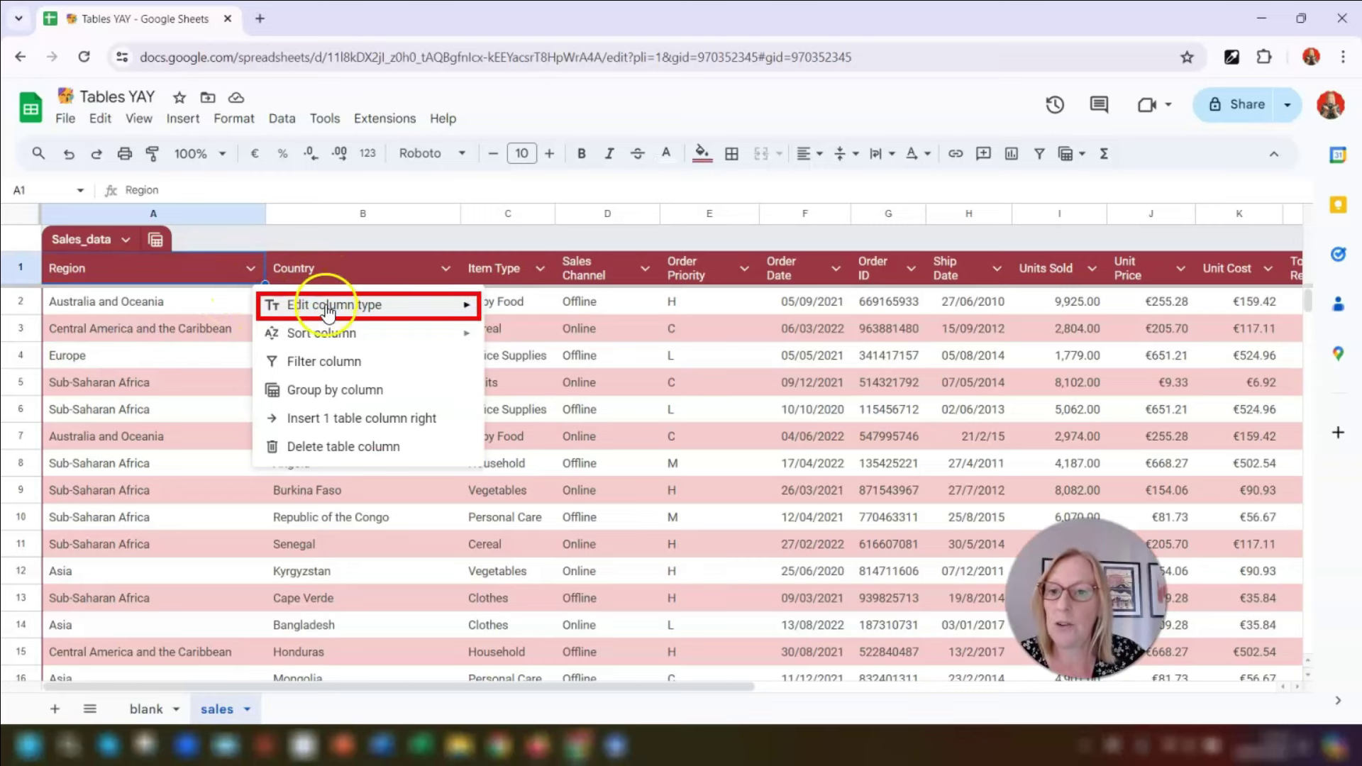
{"action": "mouse_move", "coordinate": [327, 312]}
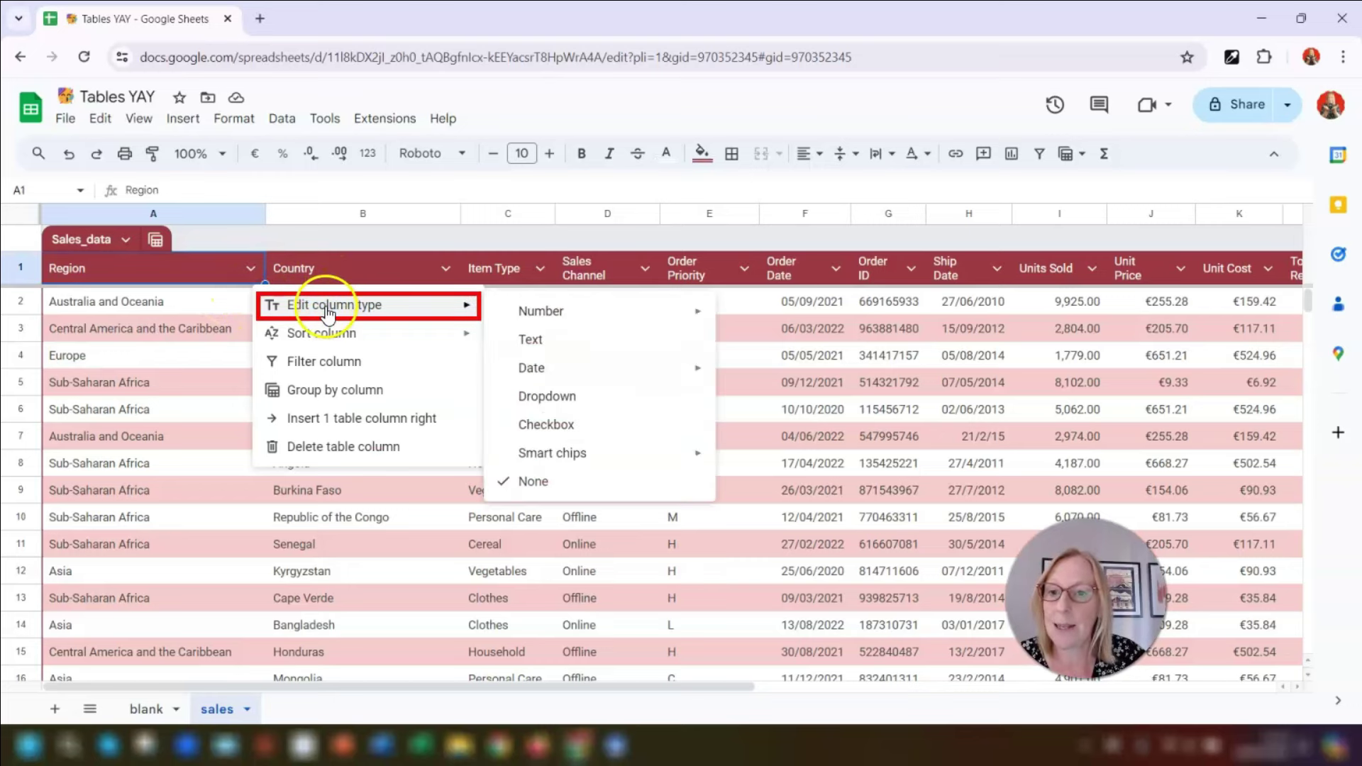
{"action": "left_click", "coordinate": [572, 402]}
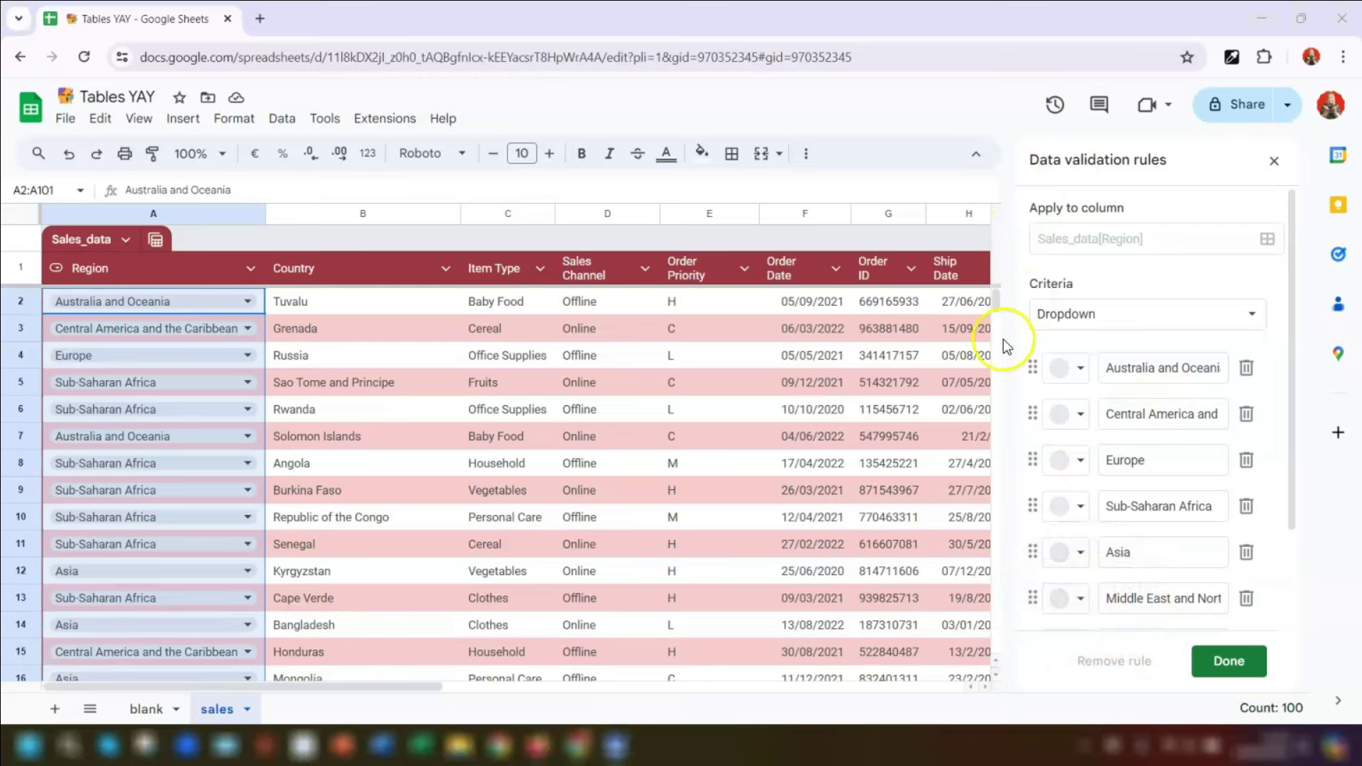
Step: Try a red colour on the Australia and Oceania option, then remove it again
{"action": "scroll", "coordinate": [1137, 393], "scroll_direction": "down", "scroll_amount": 3}
{"action": "scroll", "coordinate": [1156, 418], "scroll_direction": "up", "scroll_amount": 3}
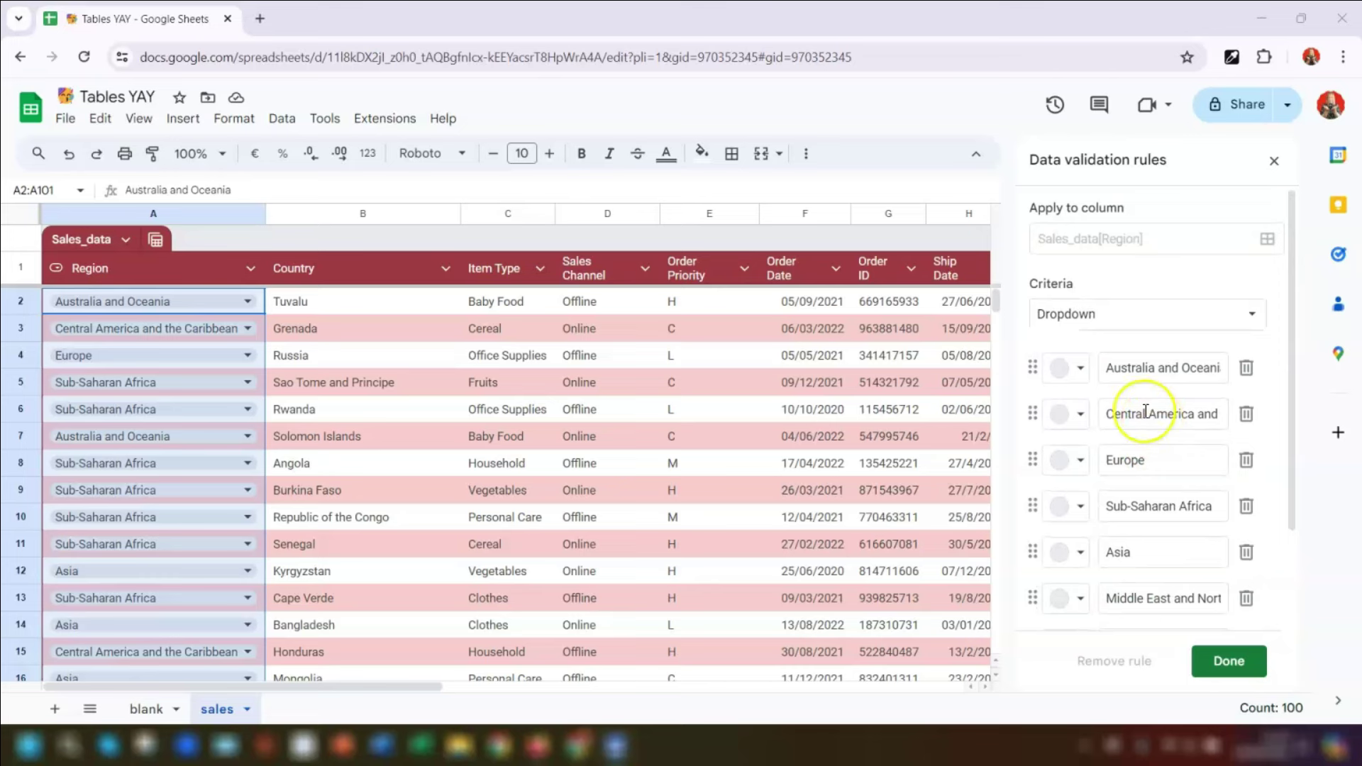
{"action": "double_click", "coordinate": [1128, 369]}
{"action": "left_click", "coordinate": [1163, 368]}
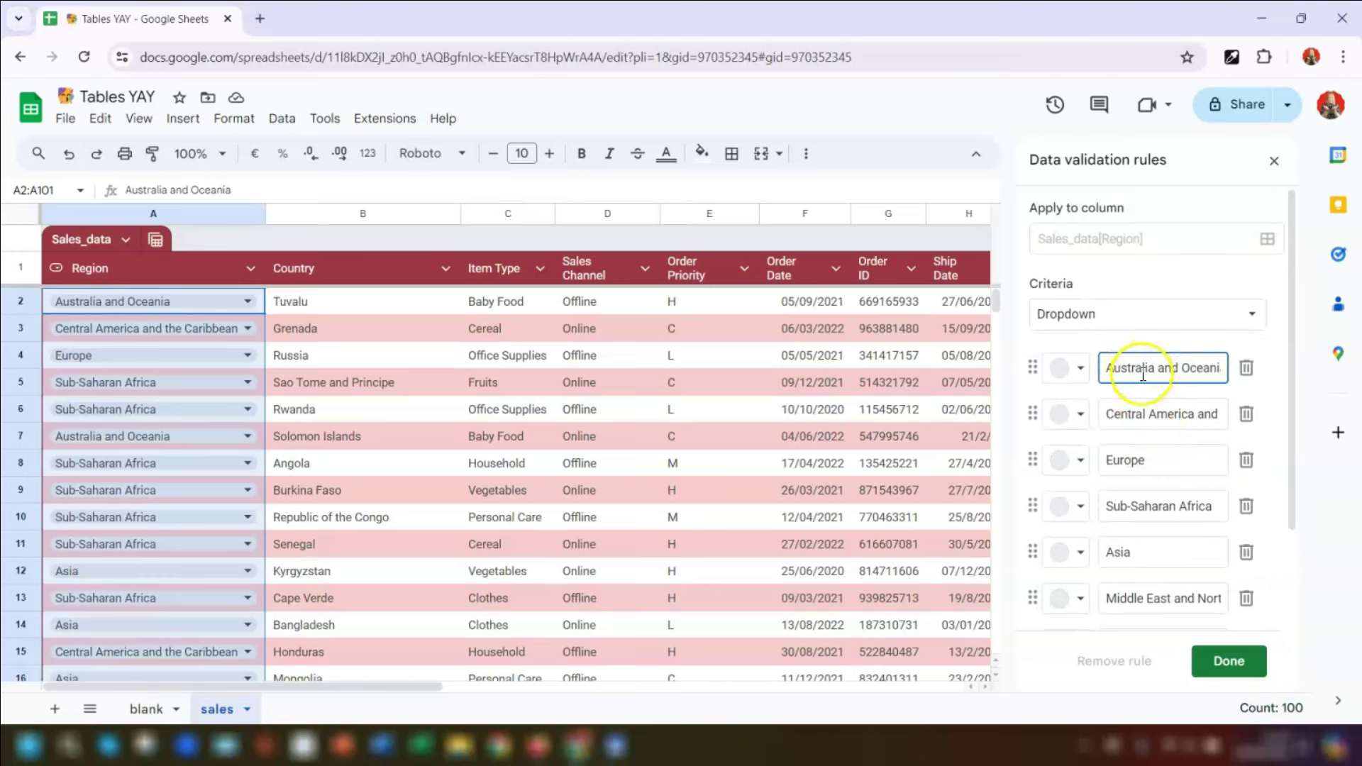
{"action": "left_click", "coordinate": [1071, 376]}
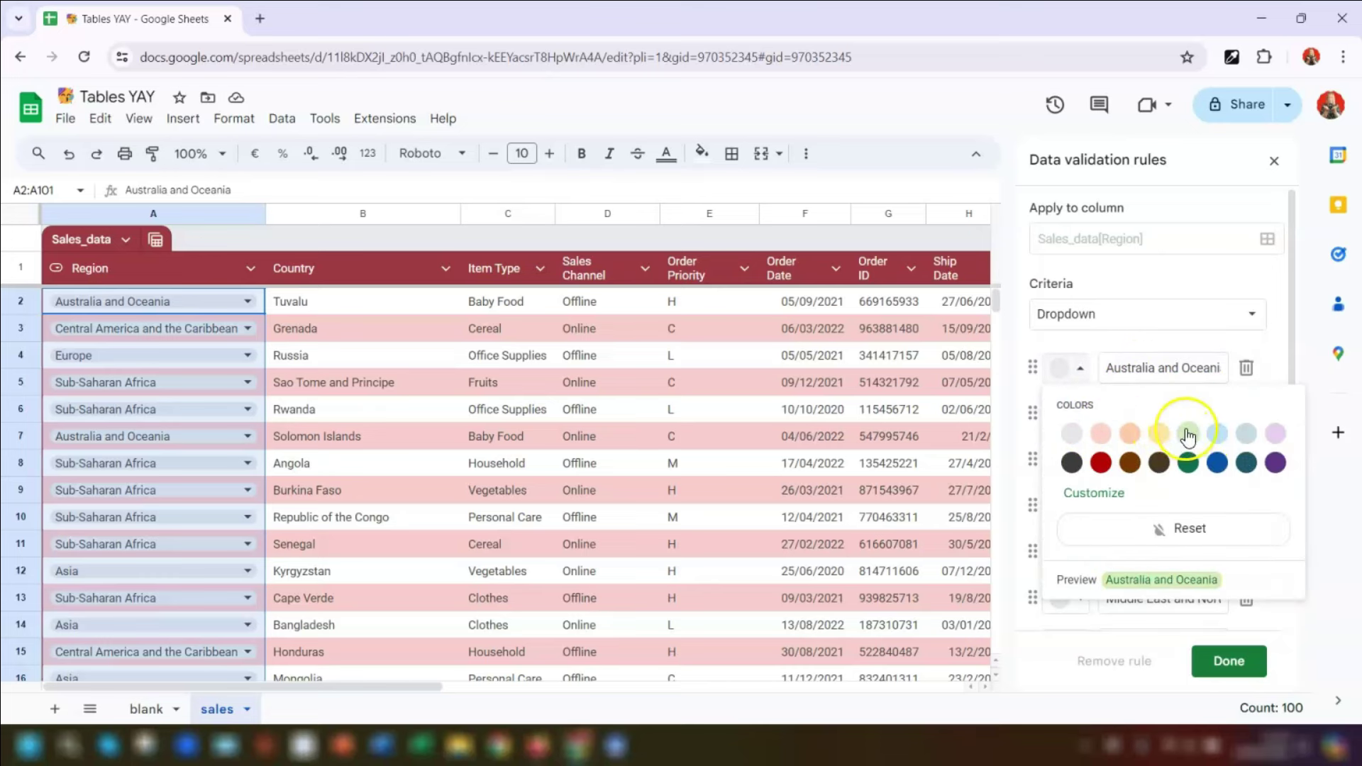
{"action": "scroll", "coordinate": [1080, 370], "scroll_direction": "down", "scroll_amount": 2}
{"action": "left_click", "coordinate": [1100, 338]}
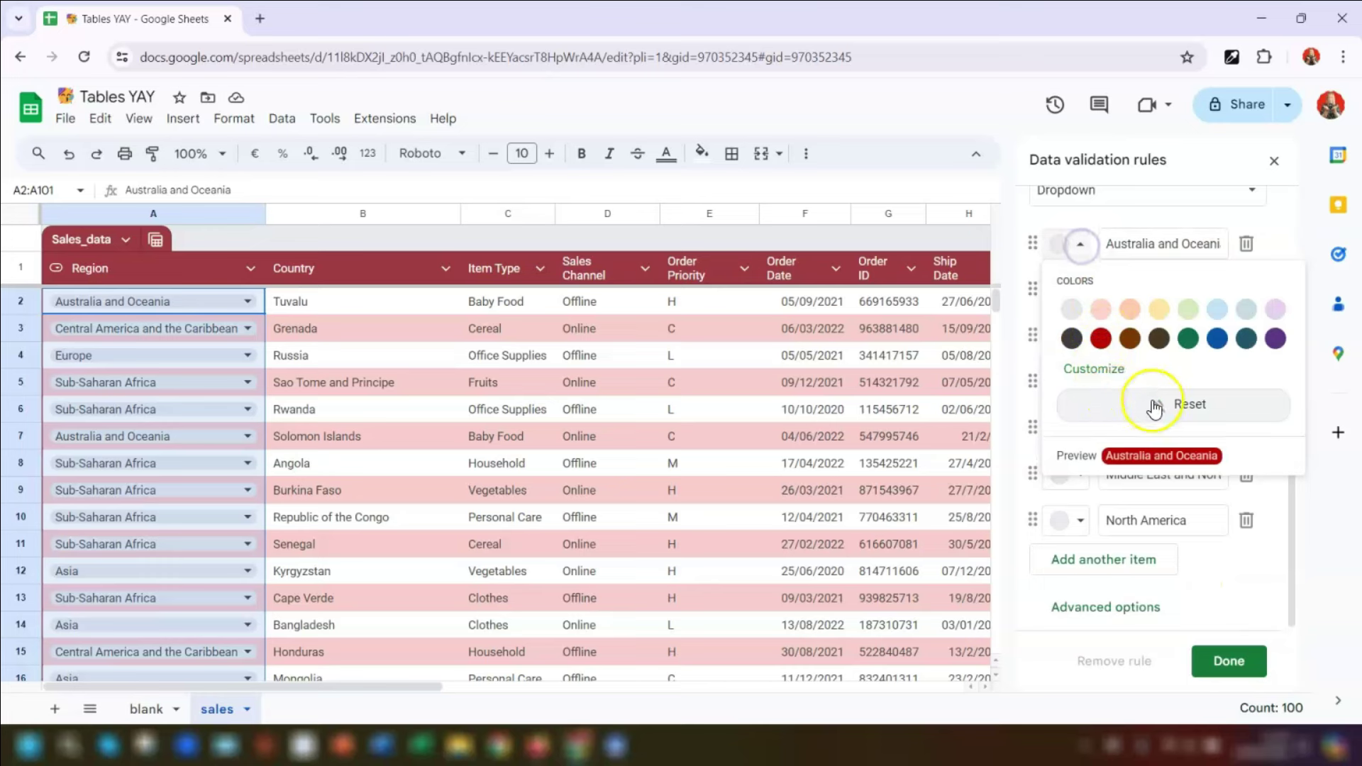
{"action": "left_click", "coordinate": [1168, 406]}
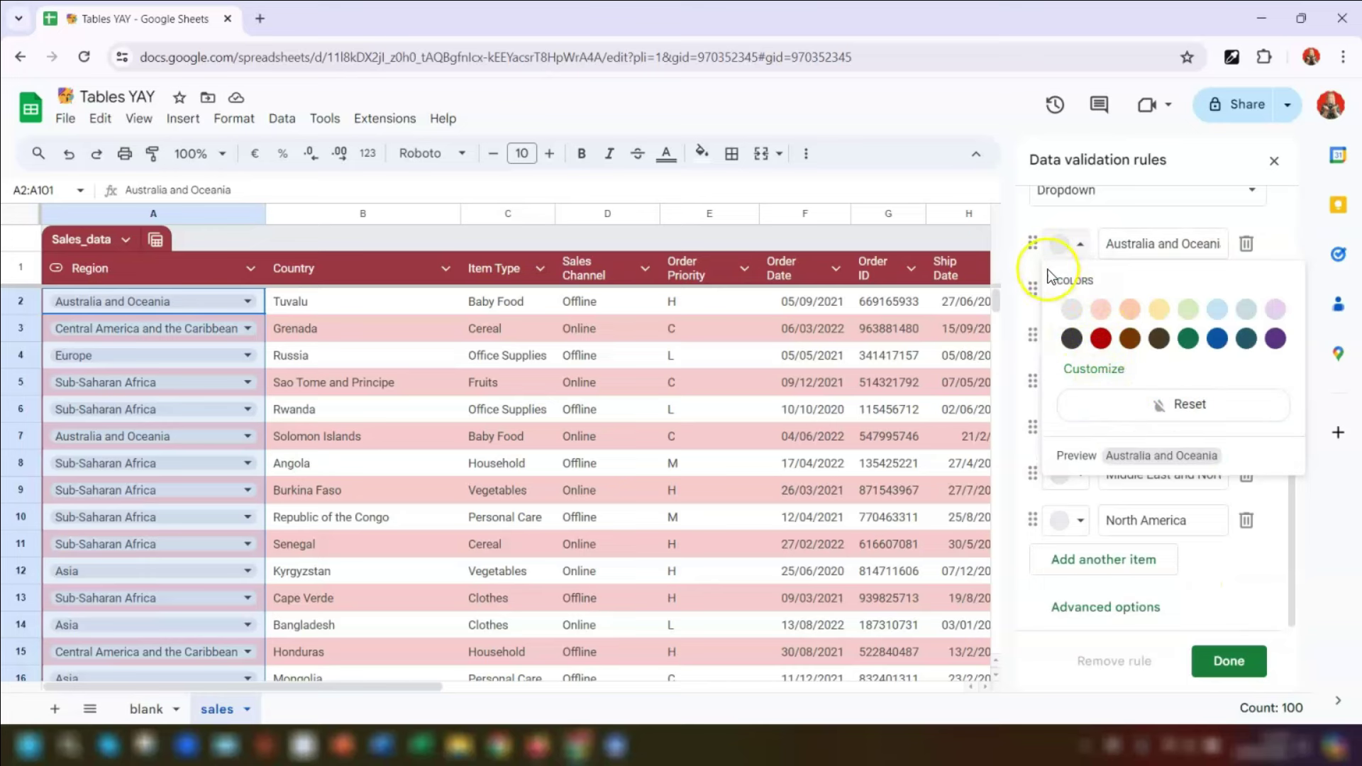
{"action": "left_click", "coordinate": [1042, 226]}
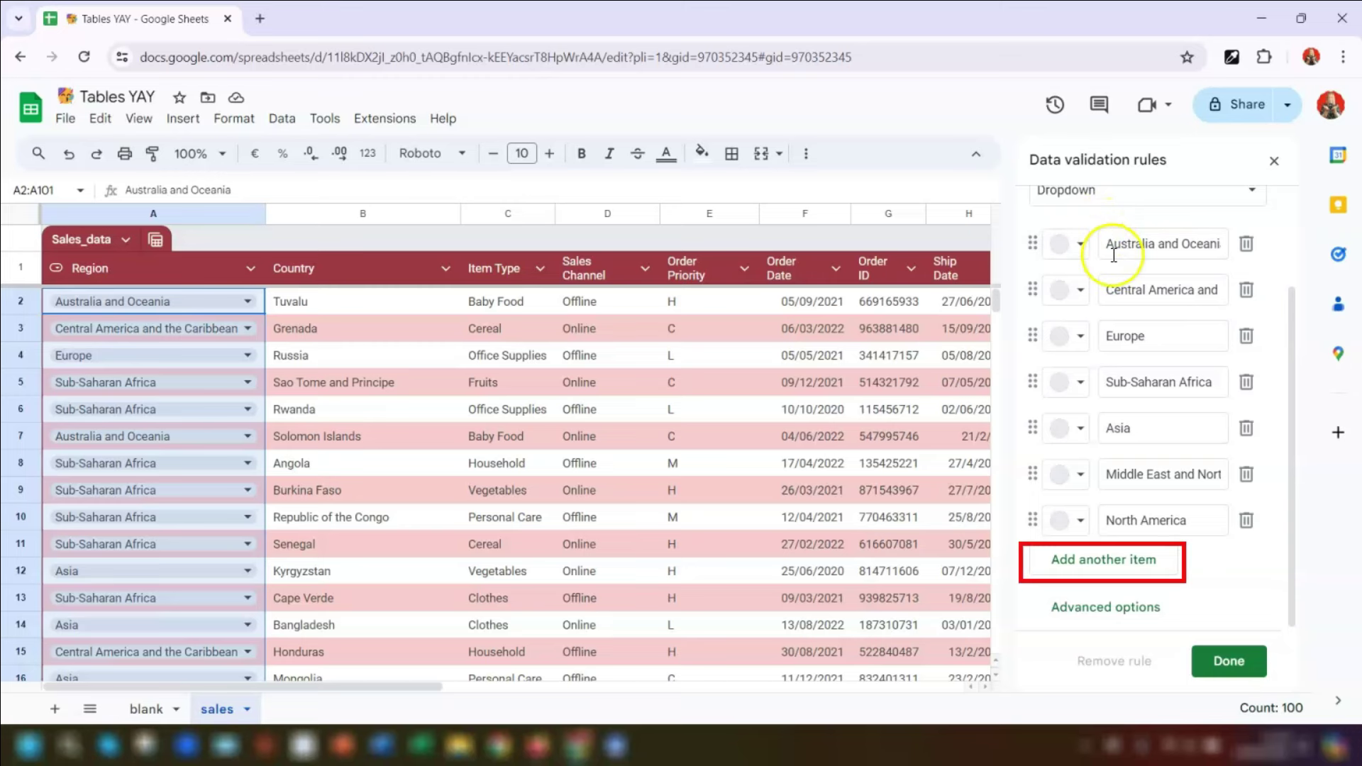
Step: Add an empty option to the region list and remove it, keeping the seven regions
{"action": "left_click", "coordinate": [1073, 560]}
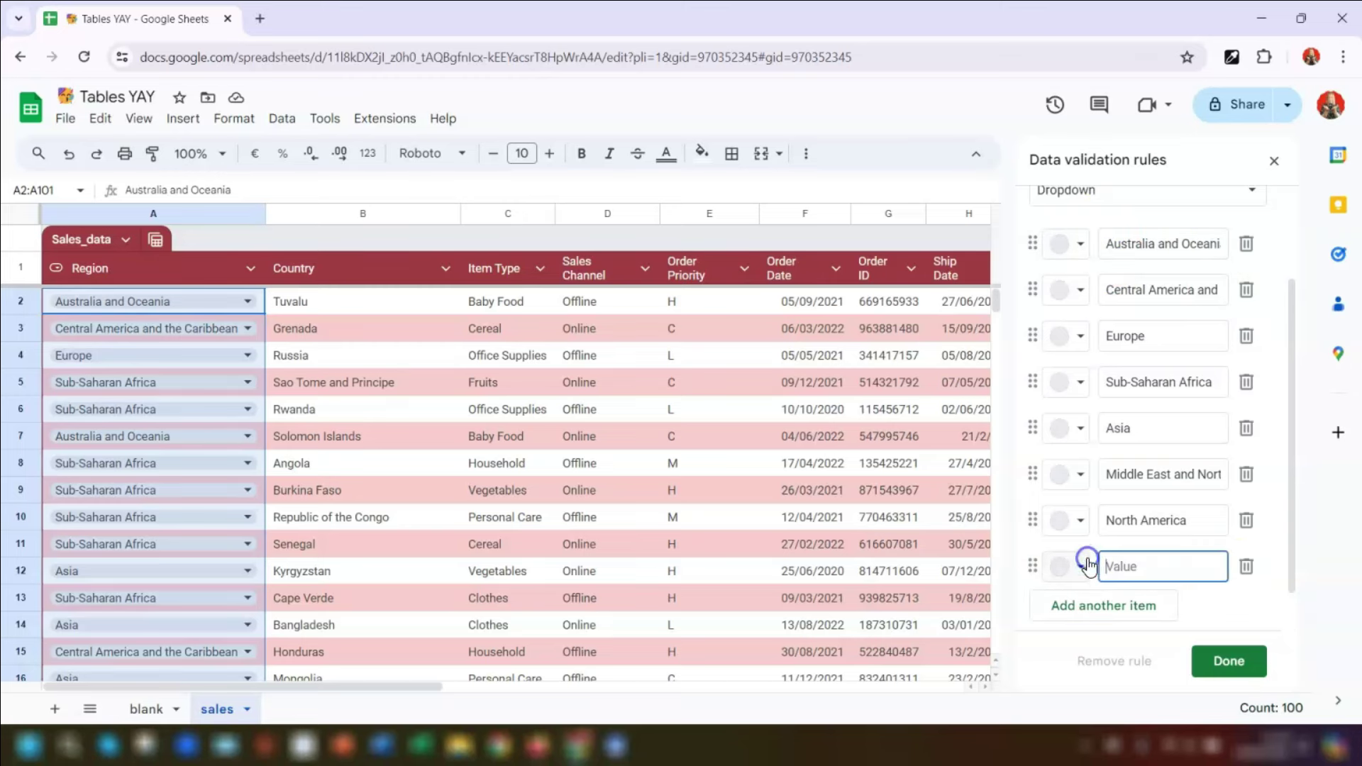
{"action": "left_click", "coordinate": [1246, 566]}
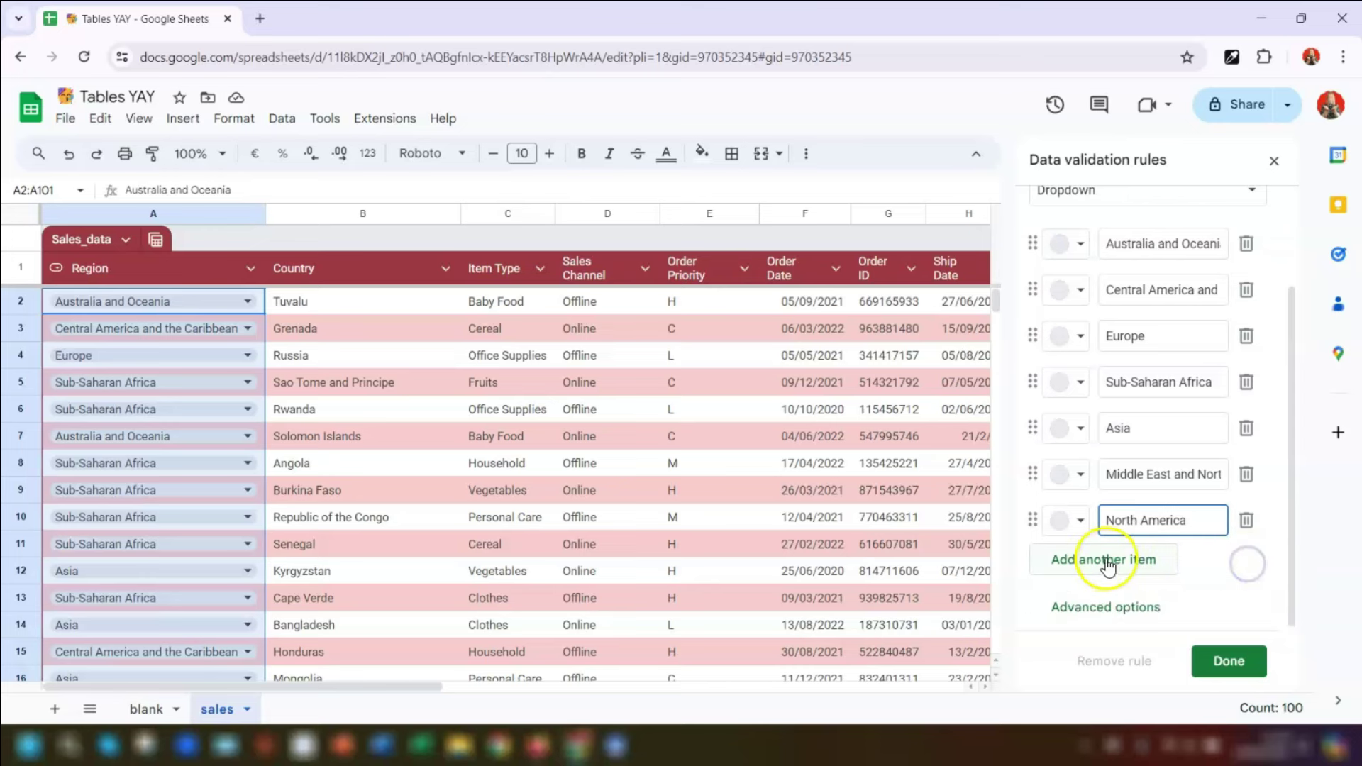
{"action": "left_click", "coordinate": [1276, 414]}
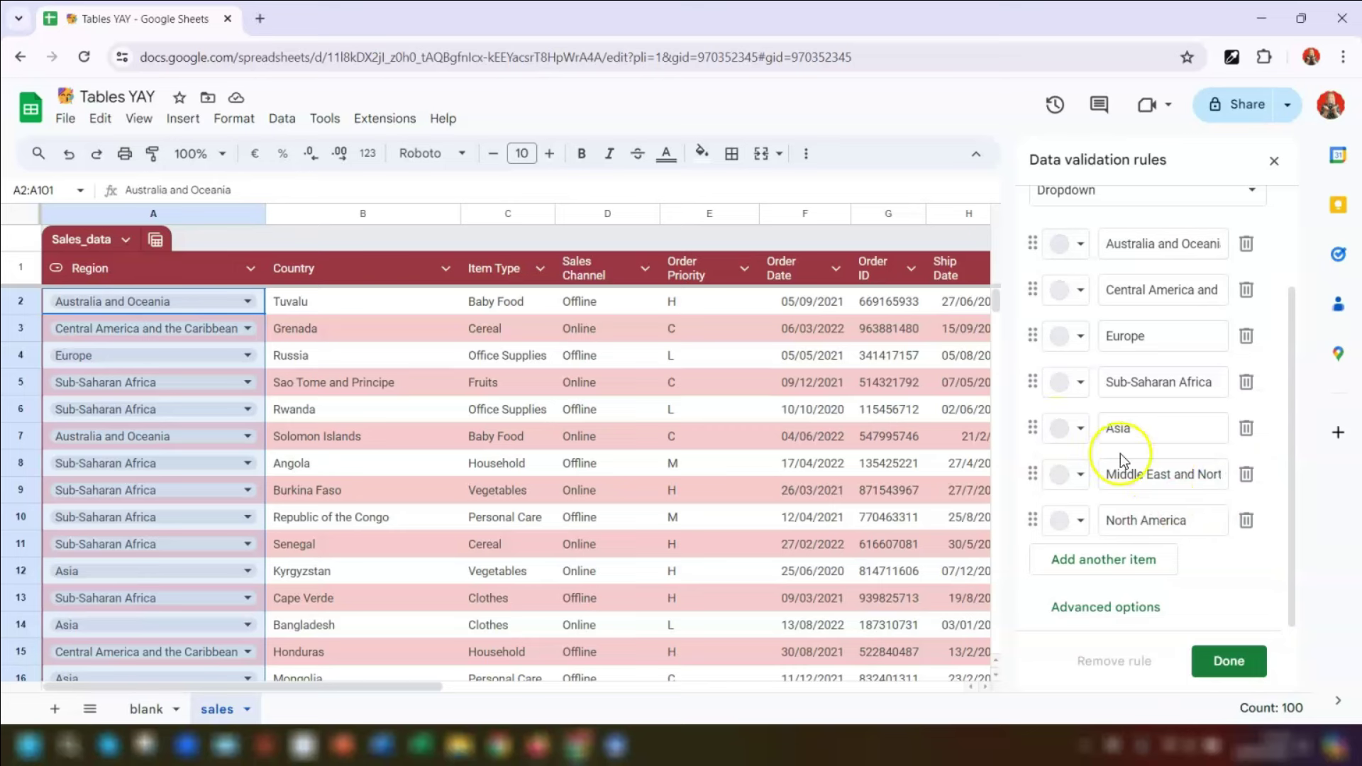
Step: Reorder the Region options with Asia first, Europe, Middle East and North America moved up
{"action": "left_click_drag", "start_coordinate": [1033, 428], "coordinate": [1043, 248]}
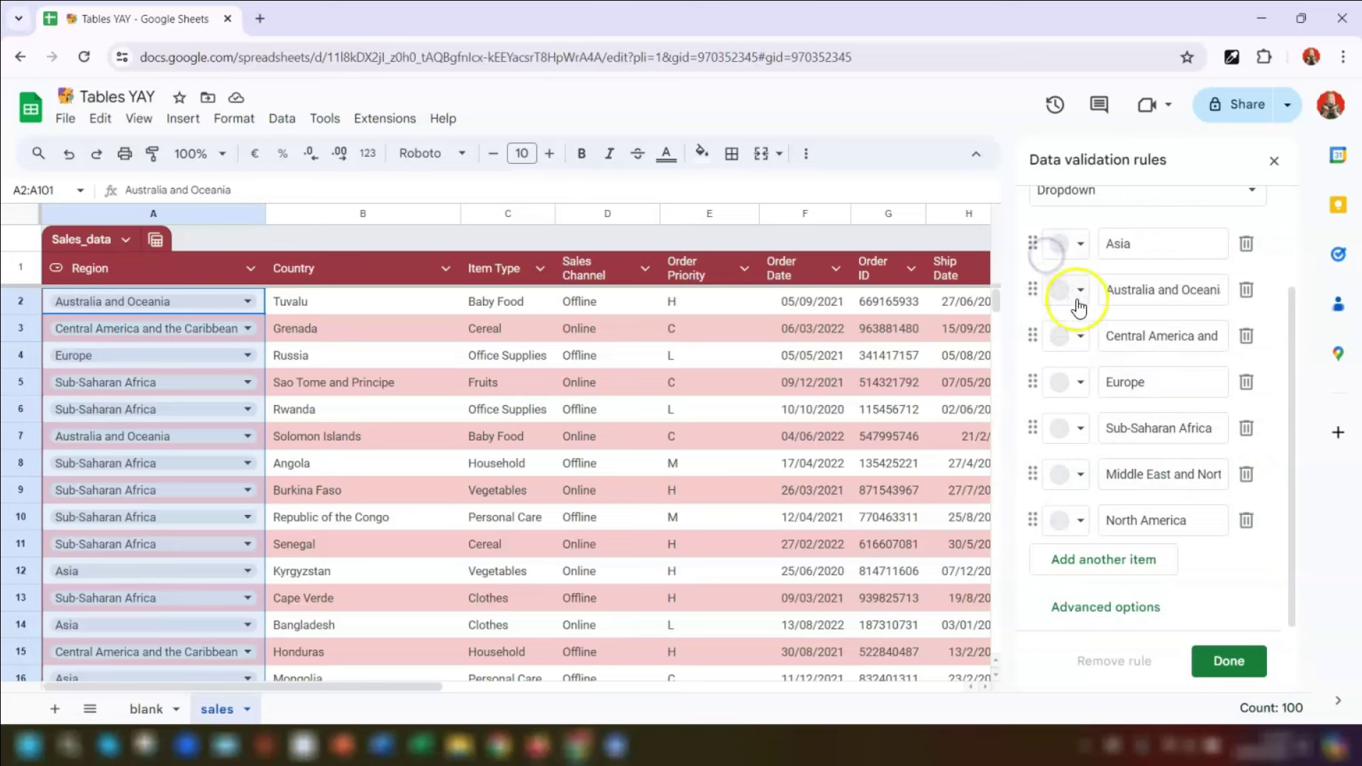
{"action": "left_click_drag", "start_coordinate": [1033, 470], "coordinate": [1043, 428]}
{"action": "left_click_drag", "start_coordinate": [1032, 335], "coordinate": [1043, 383]}
{"action": "left_click_drag", "start_coordinate": [1032, 519], "coordinate": [1037, 482]}
Step: Set the Region dropdown's display style to Arrow and save the rule
{"action": "scroll", "coordinate": [1227, 445], "scroll_direction": "down", "scroll_amount": 1}
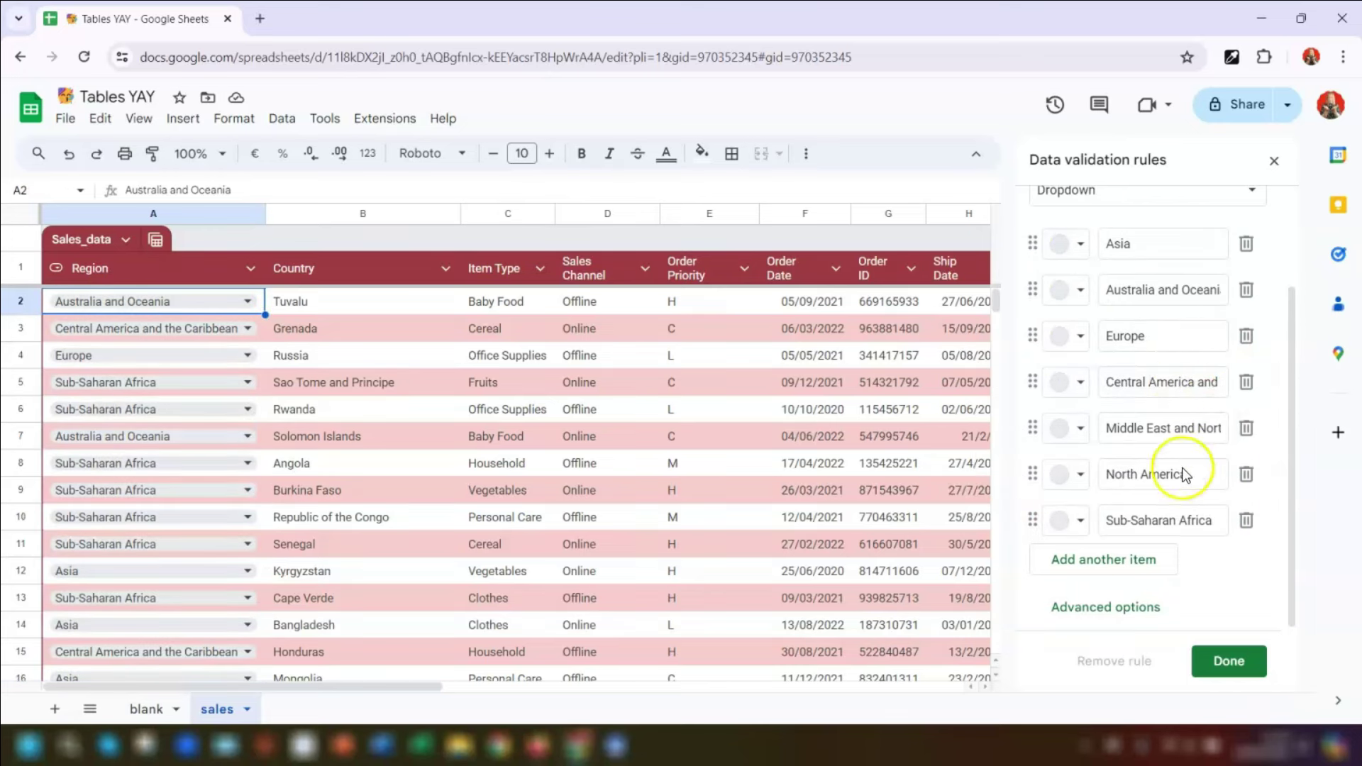
{"action": "left_click", "coordinate": [1121, 609]}
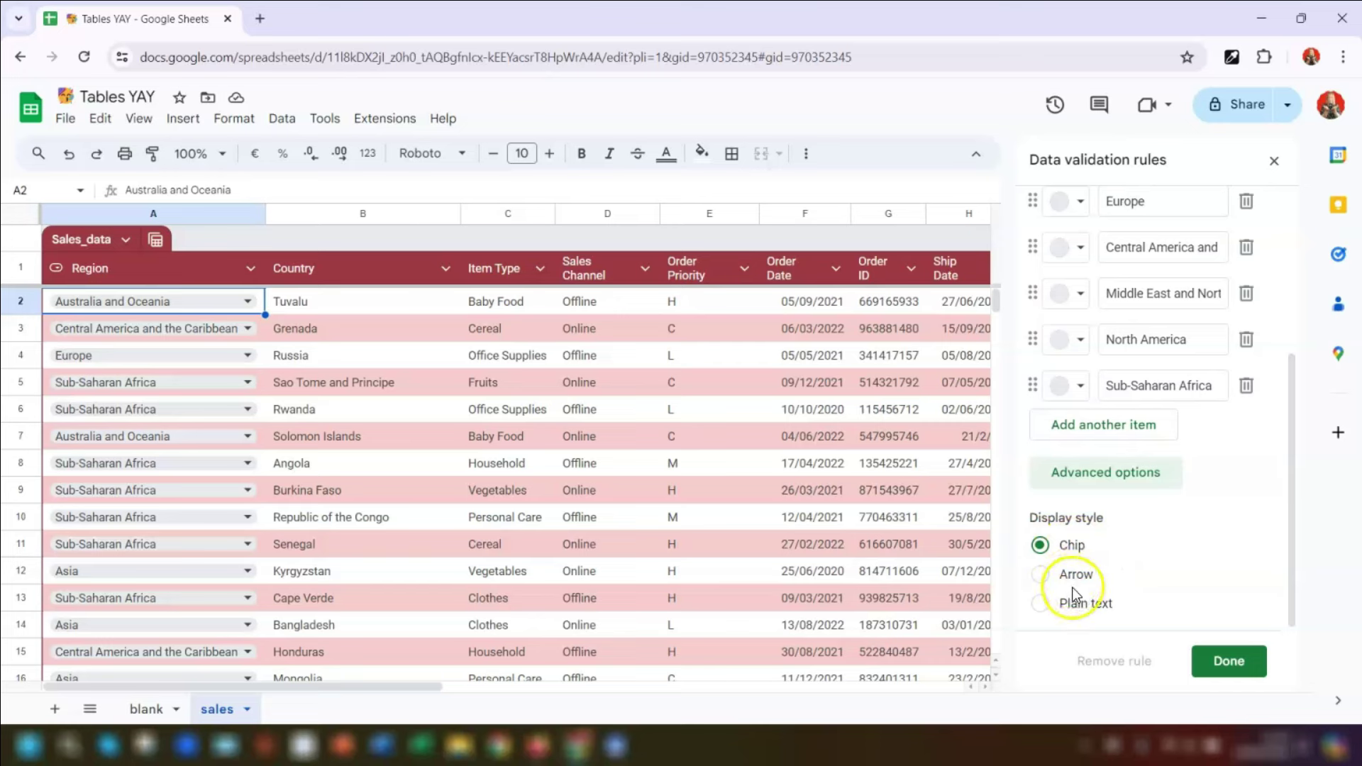
{"action": "left_click", "coordinate": [1047, 573]}
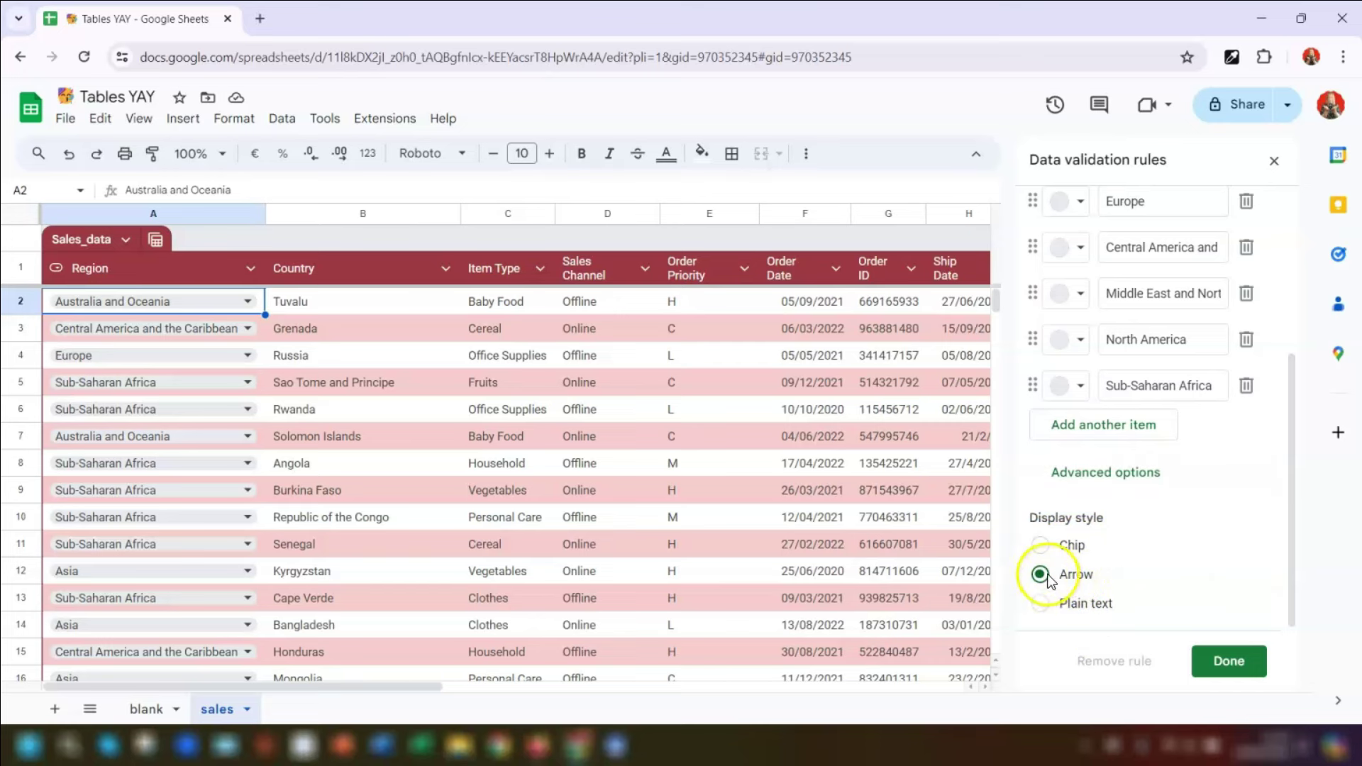
{"action": "left_click", "coordinate": [1236, 665]}
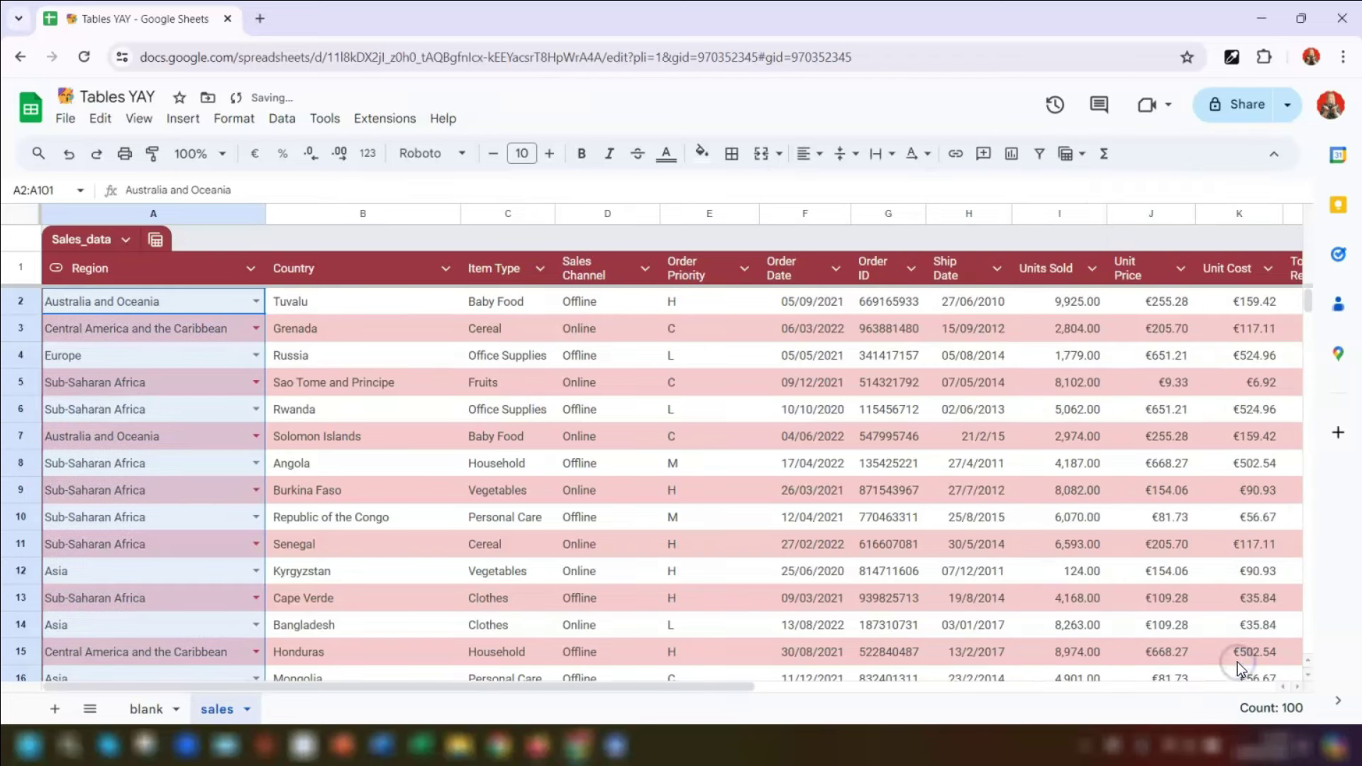
Step: Make Item Type a dropdown column with Household placed above Meat
{"action": "left_click", "coordinate": [283, 354]}
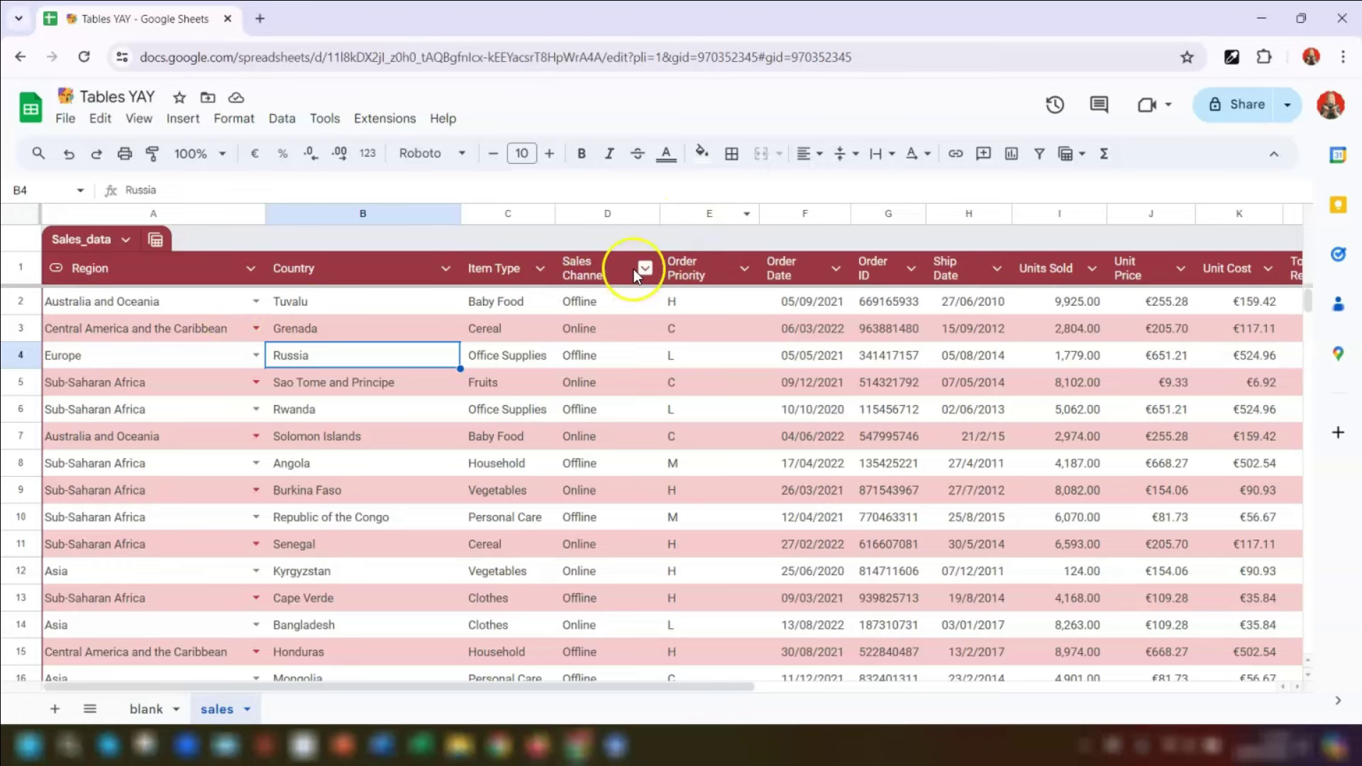
{"action": "left_click", "coordinate": [542, 268]}
{"action": "mouse_move", "coordinate": [565, 303]}
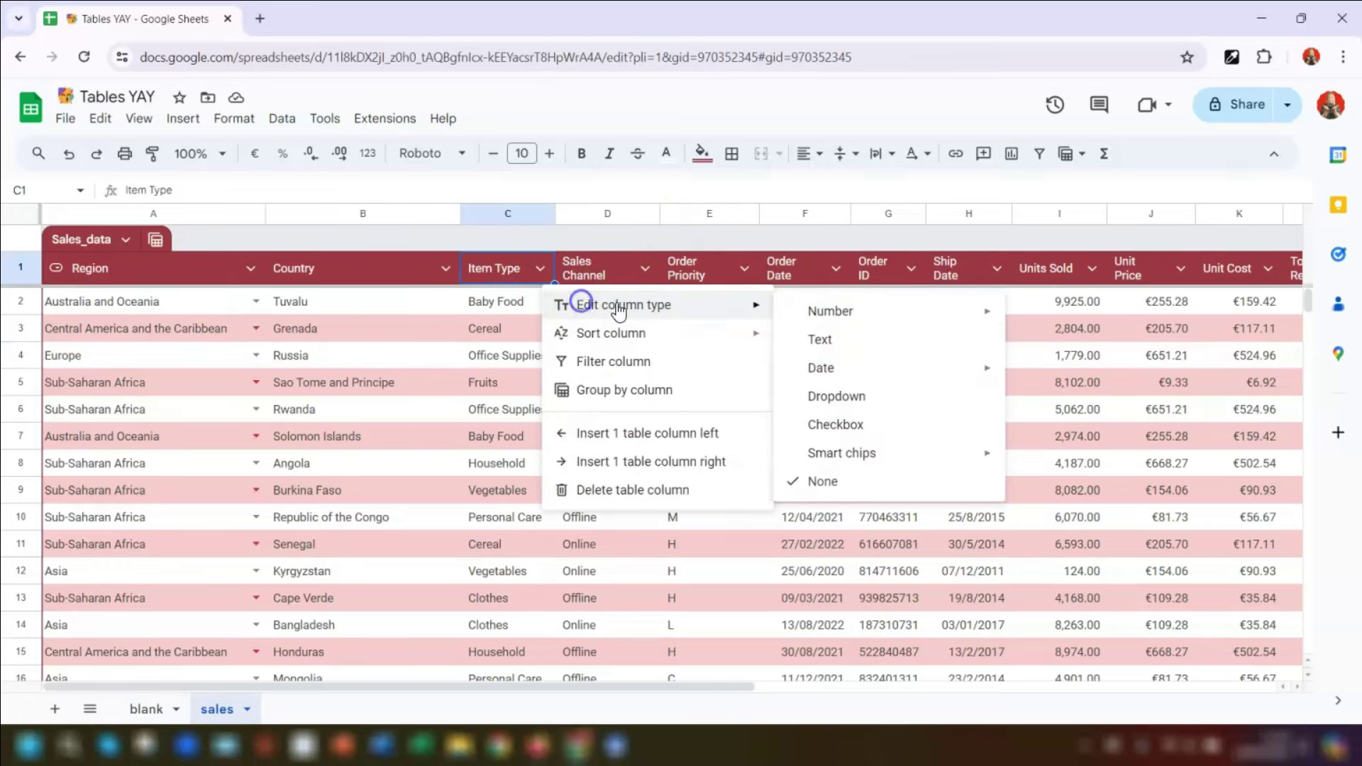
{"action": "left_click", "coordinate": [848, 397]}
{"action": "scroll", "coordinate": [1028, 423], "scroll_direction": "down", "scroll_amount": 2}
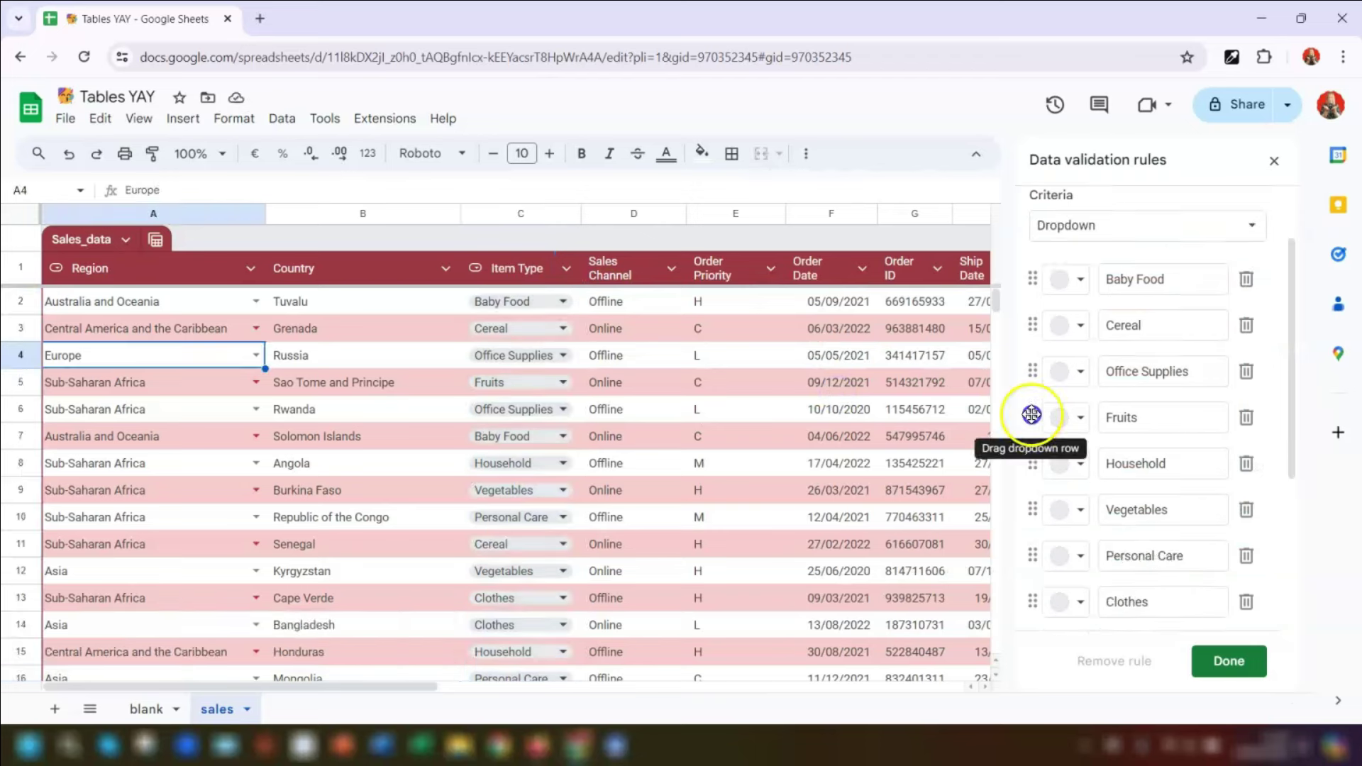
{"action": "scroll", "coordinate": [1033, 556], "scroll_direction": "down", "scroll_amount": 5}
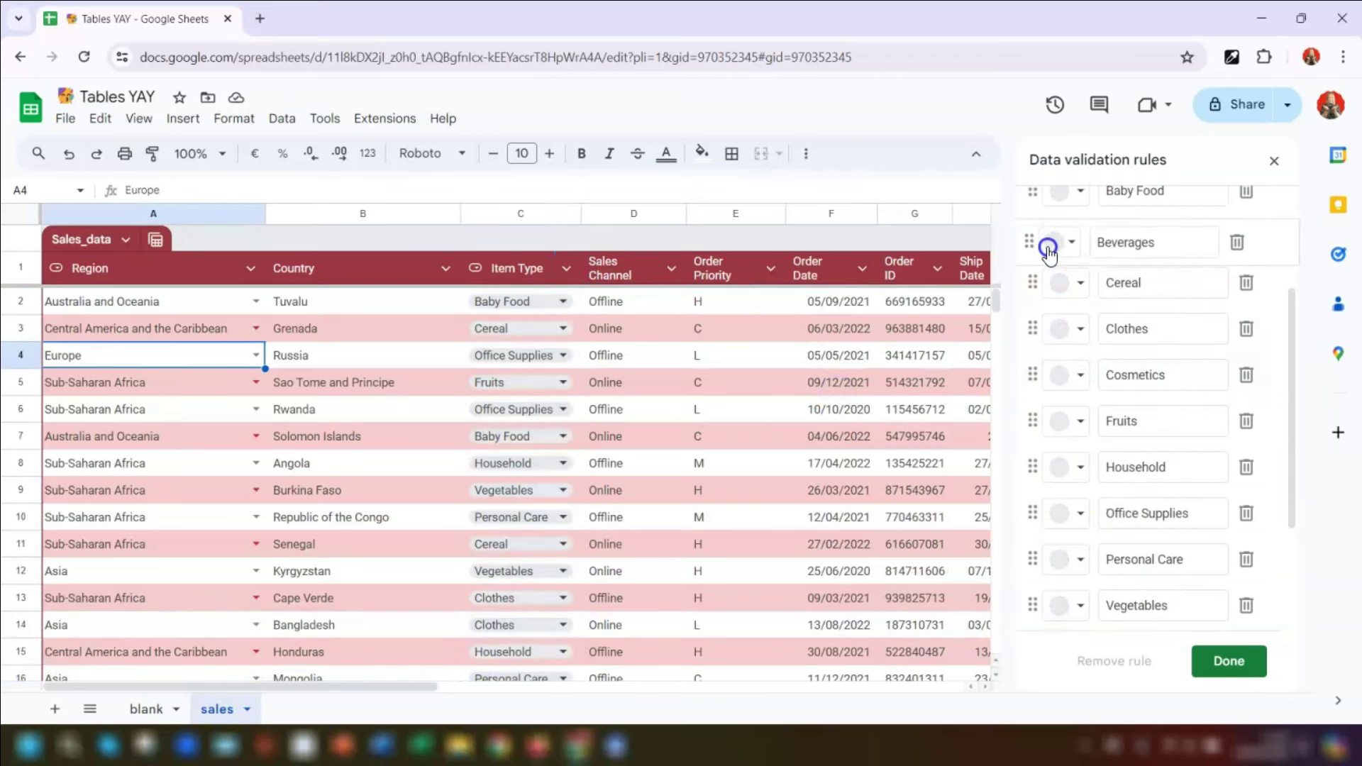
{"action": "left_click_drag", "start_coordinate": [1045, 355], "coordinate": [1061, 315]}
{"action": "left_click", "coordinate": [1234, 662]}
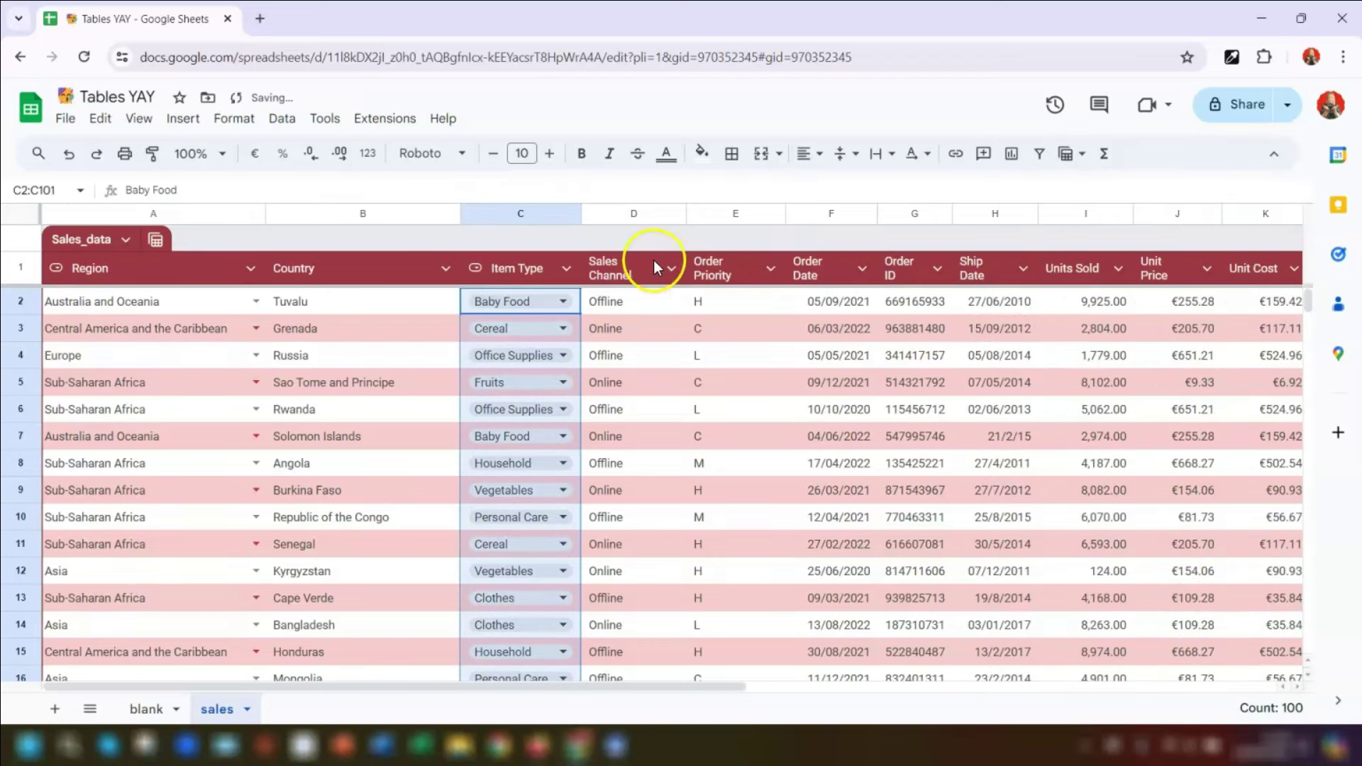
Step: Make Sales Channel a dropdown with red Offline and light green Online options
{"action": "left_click", "coordinate": [667, 269]}
{"action": "left_click", "coordinate": [700, 305]}
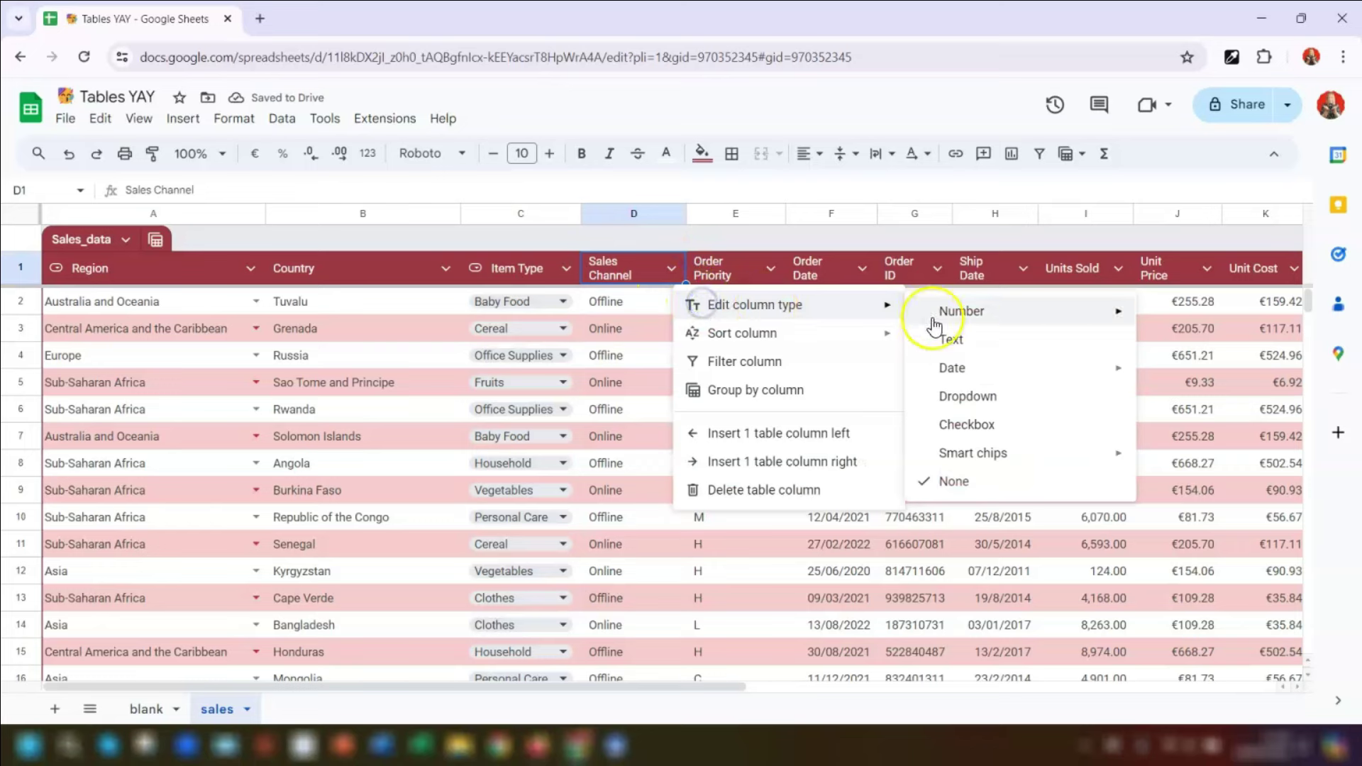
{"action": "left_click", "coordinate": [964, 396]}
{"action": "left_click", "coordinate": [1074, 368]}
{"action": "left_click", "coordinate": [1078, 459]}
{"action": "left_click", "coordinate": [1074, 413]}
{"action": "left_click", "coordinate": [1190, 477]}
{"action": "left_click", "coordinate": [1228, 667]}
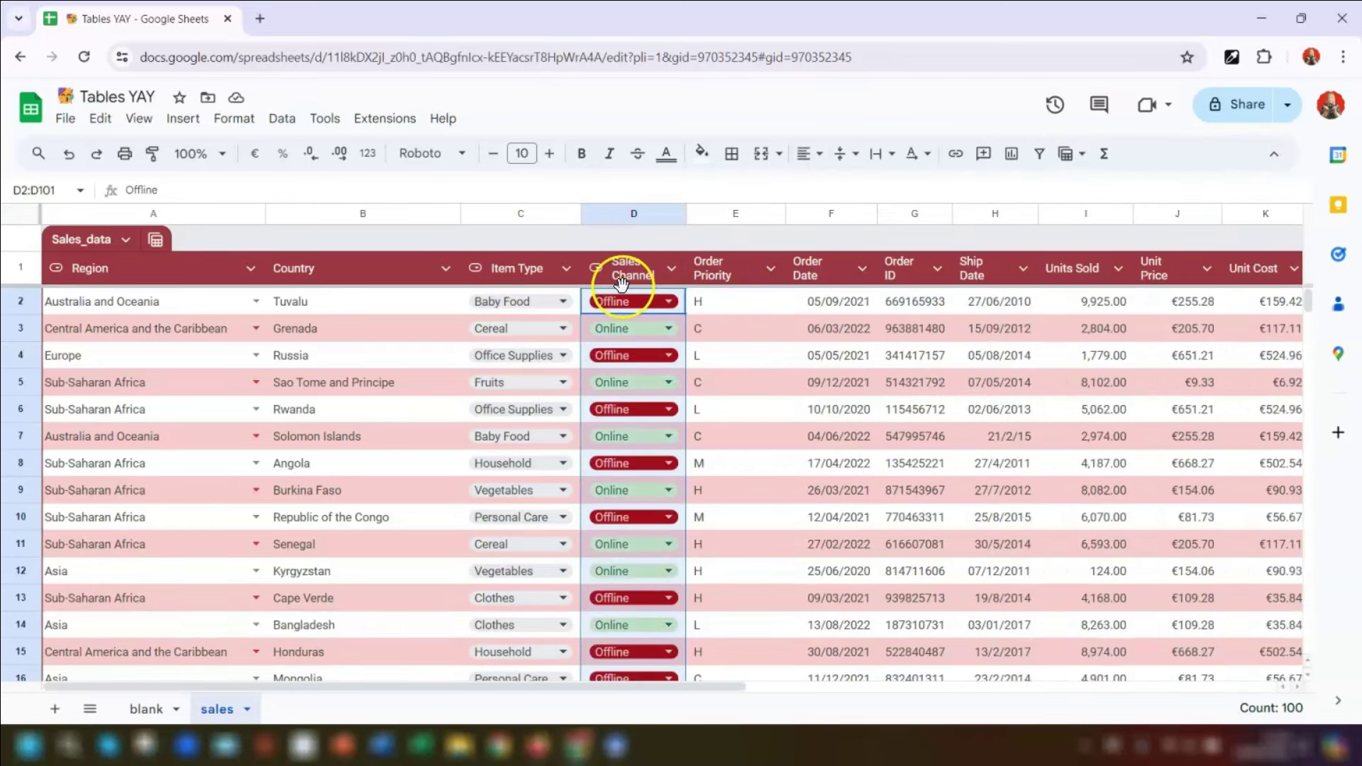
Step: Make Order Priority a dropdown column
{"action": "left_click", "coordinate": [771, 267]}
{"action": "mouse_move", "coordinate": [796, 304]}
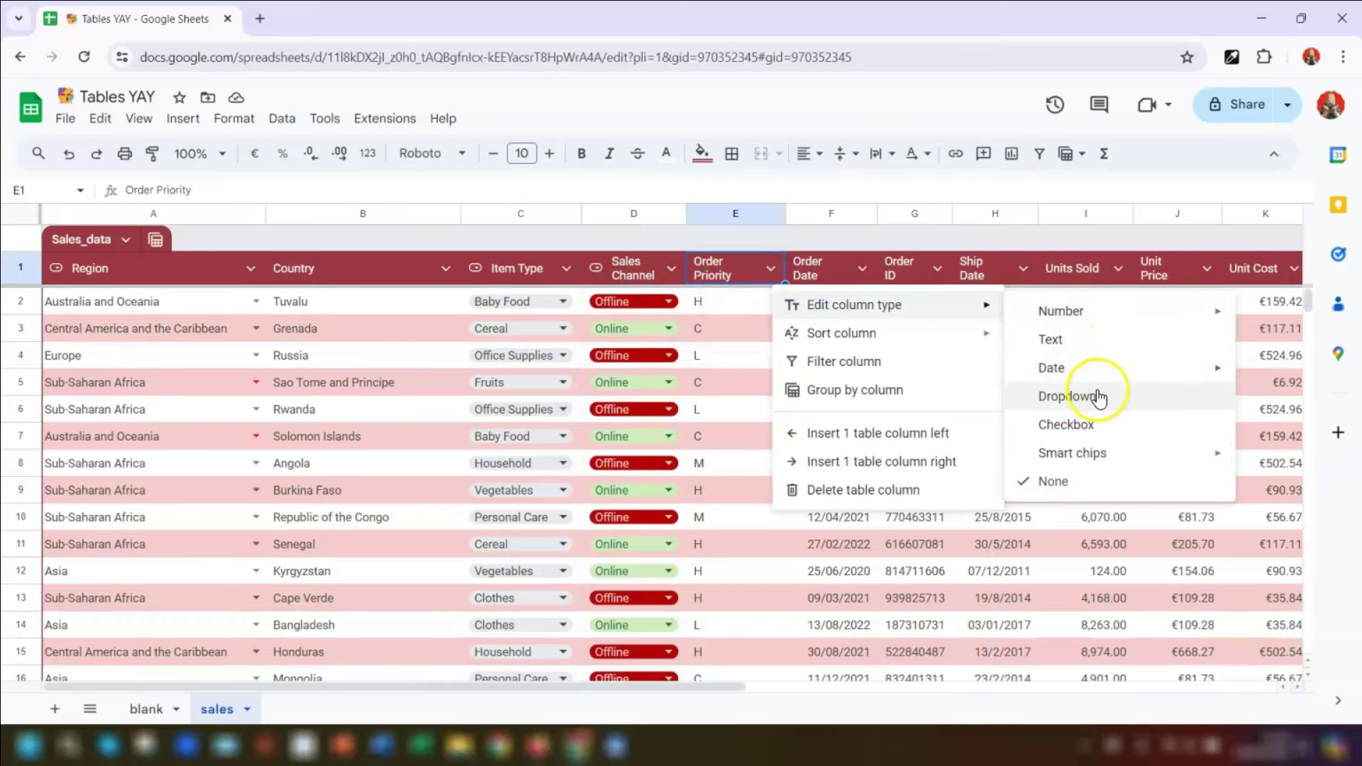
{"action": "left_click", "coordinate": [1095, 396]}
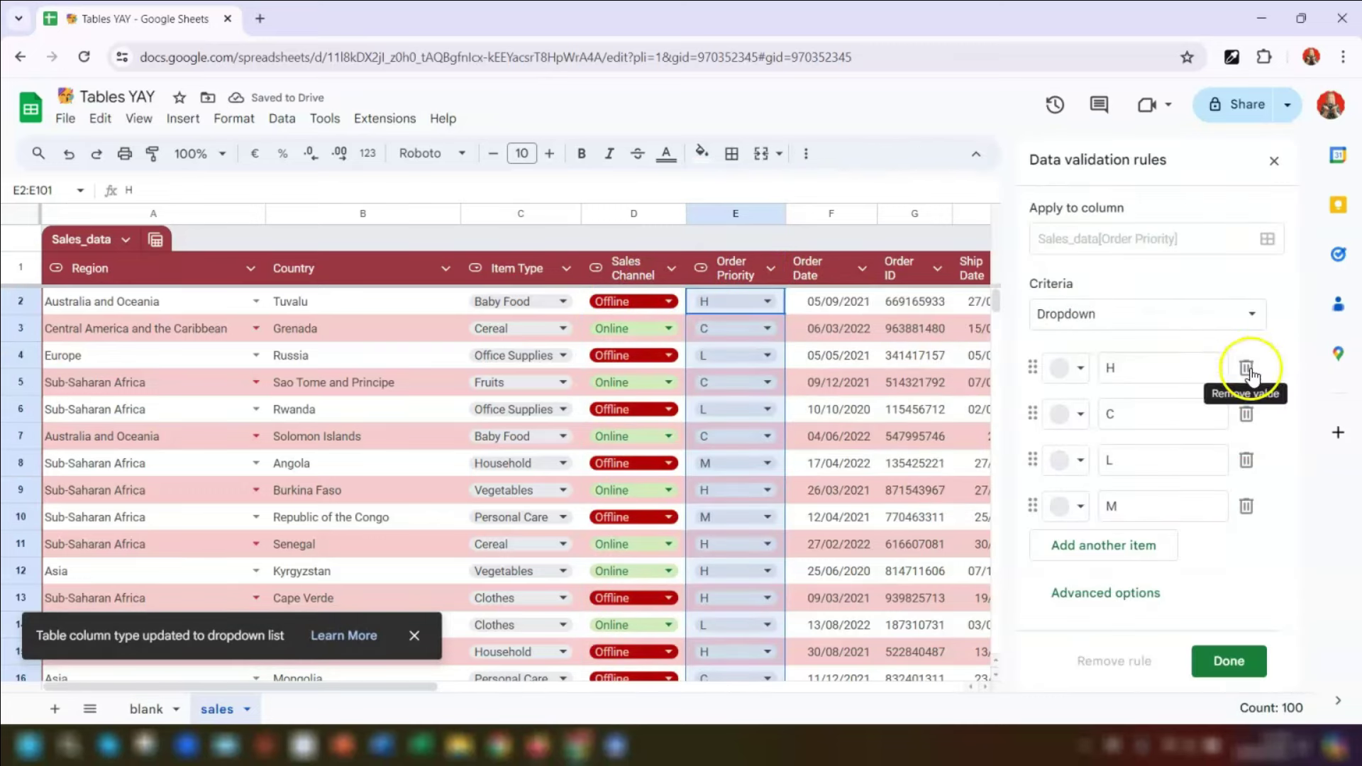
{"action": "left_click", "coordinate": [1114, 592]}
{"action": "left_click", "coordinate": [1232, 666]}
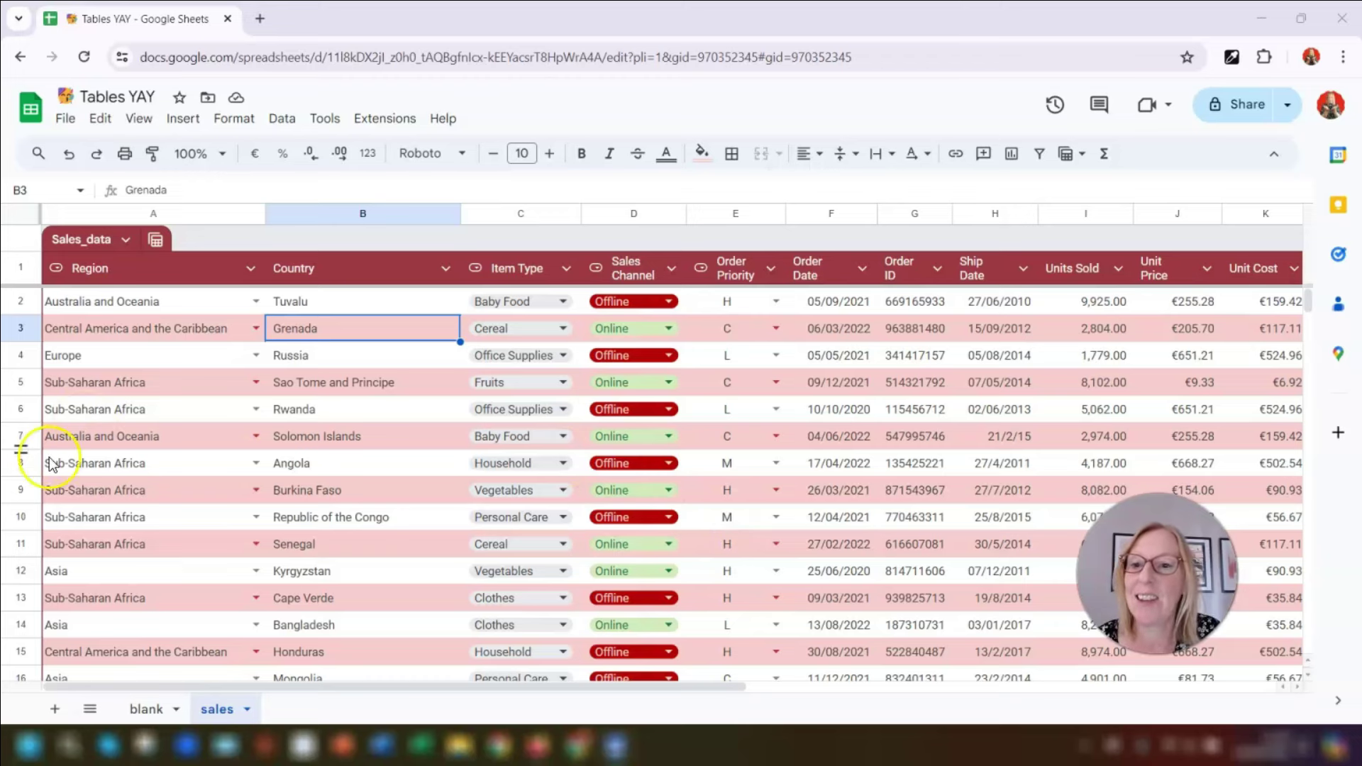
Step: Set the Country column to Text type and scroll right to show columns C through O
{"action": "left_click", "coordinate": [445, 268]}
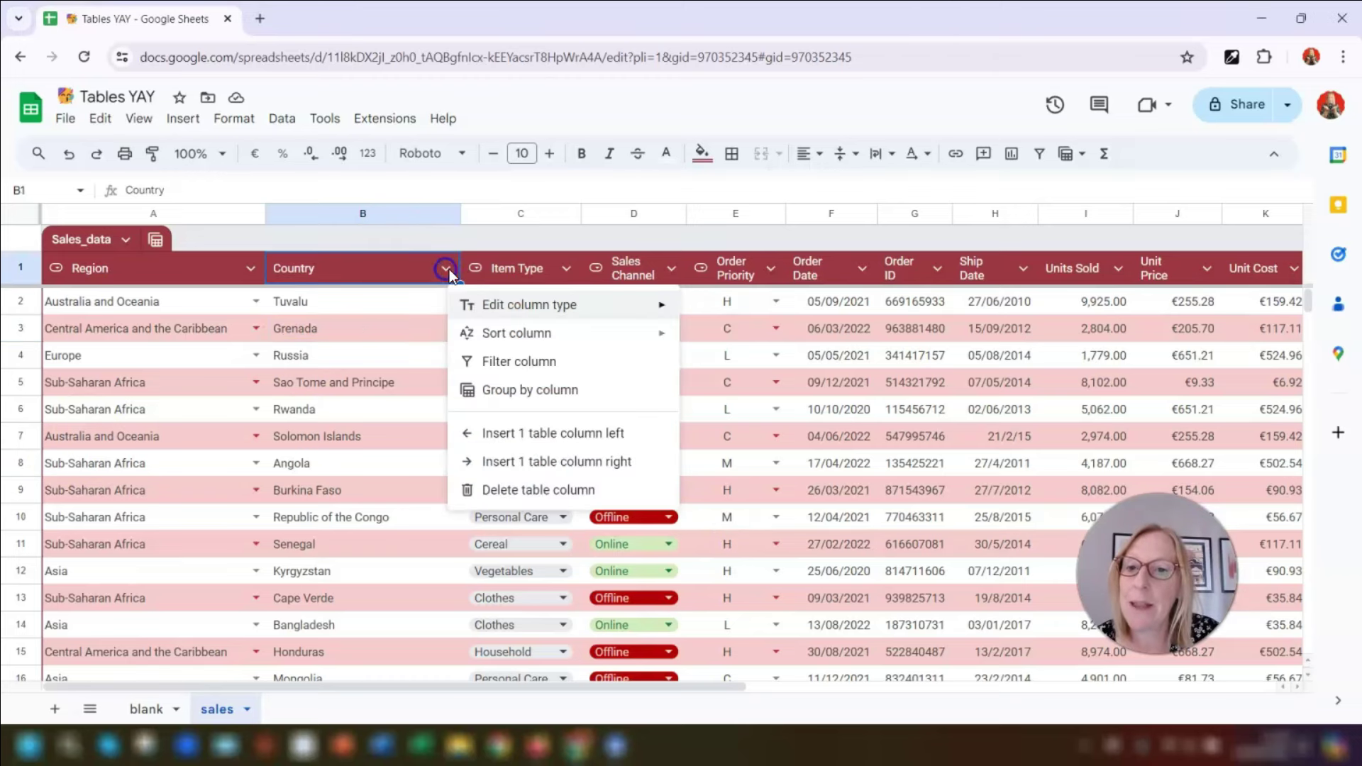
{"action": "left_click", "coordinate": [486, 305]}
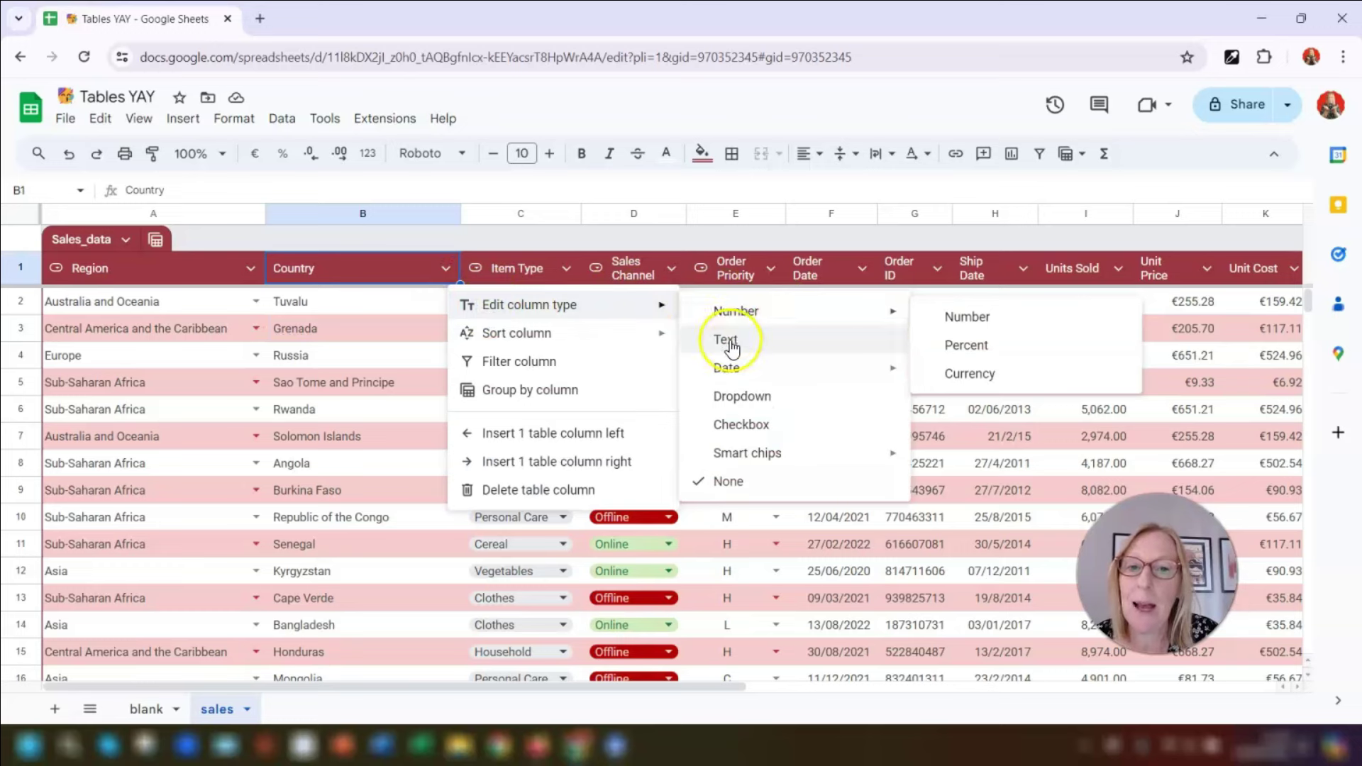
{"action": "left_click", "coordinate": [727, 340]}
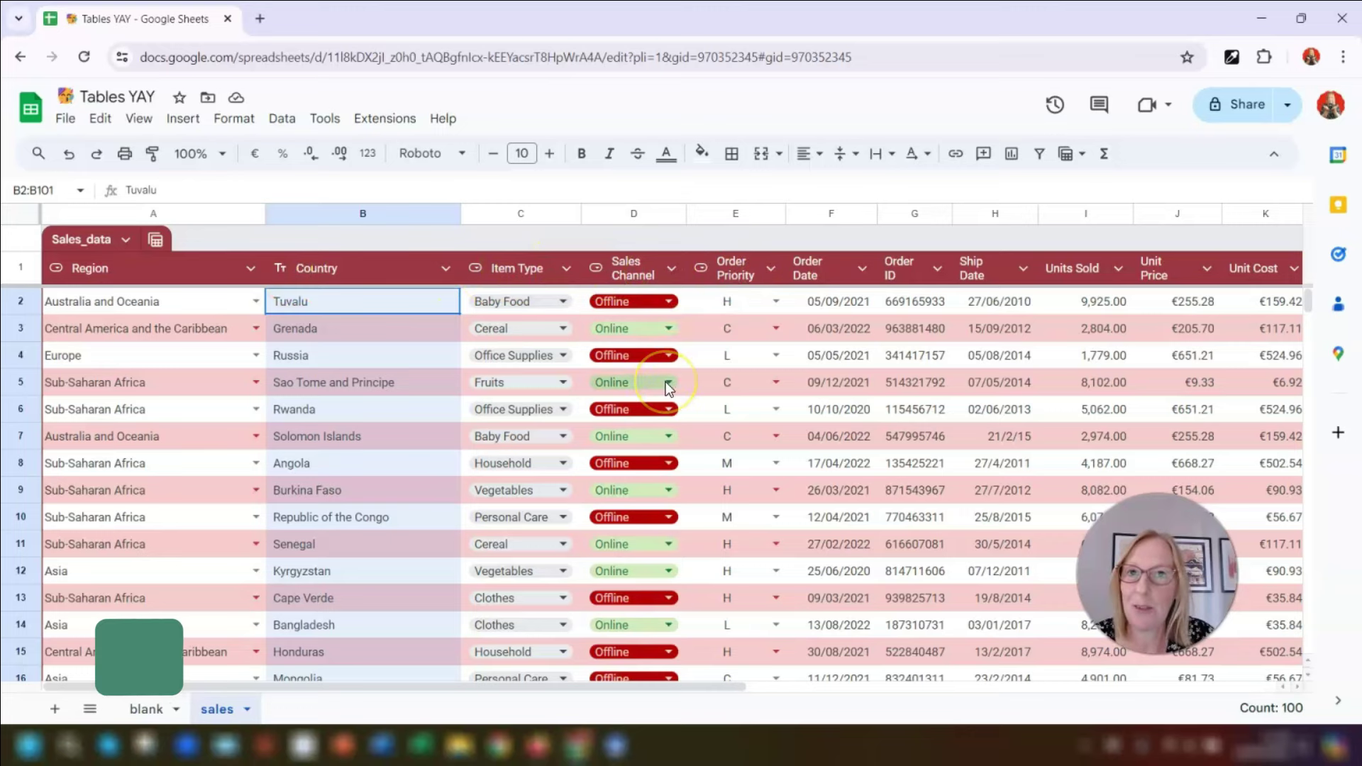
{"action": "left_click_drag", "start_coordinate": [527, 687], "coordinate": [752, 696]}
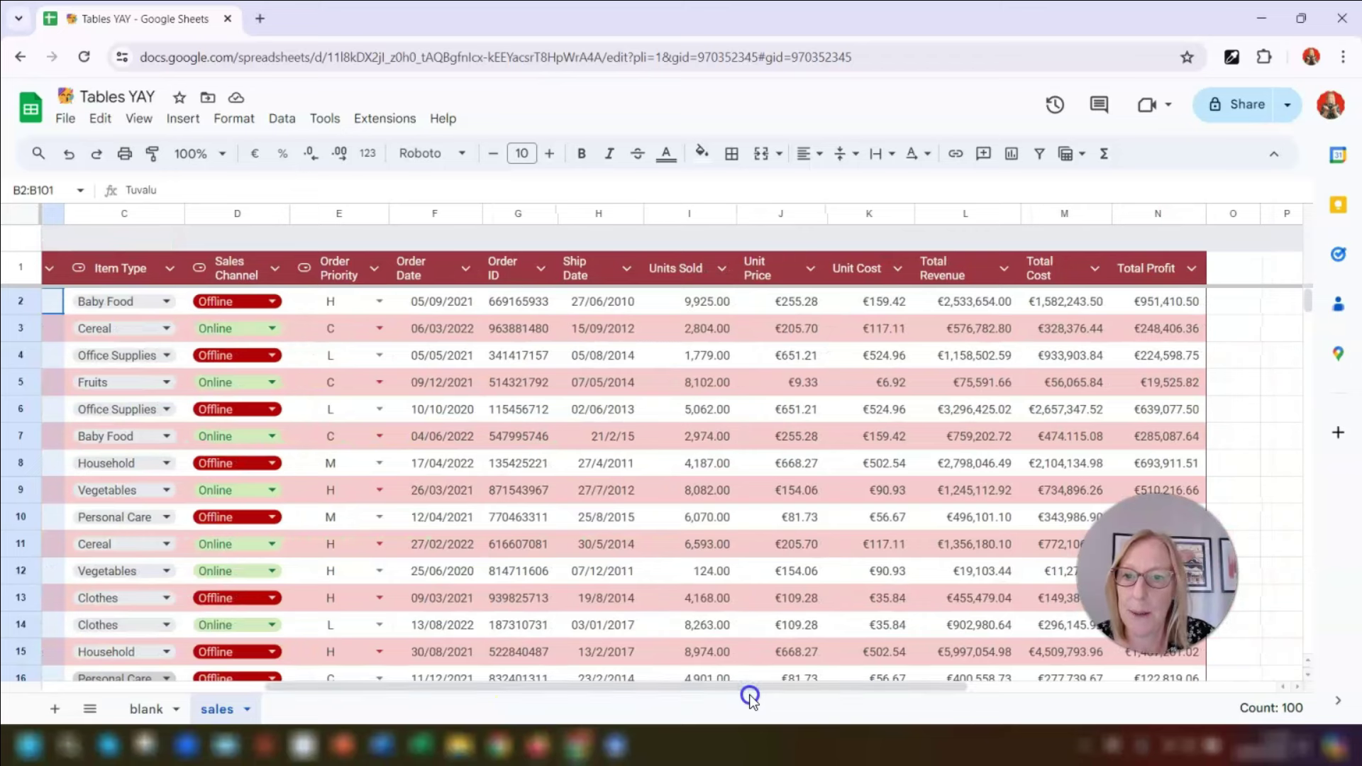
Step: Set the Order Date column's type to Date
{"action": "left_click", "coordinate": [465, 268]}
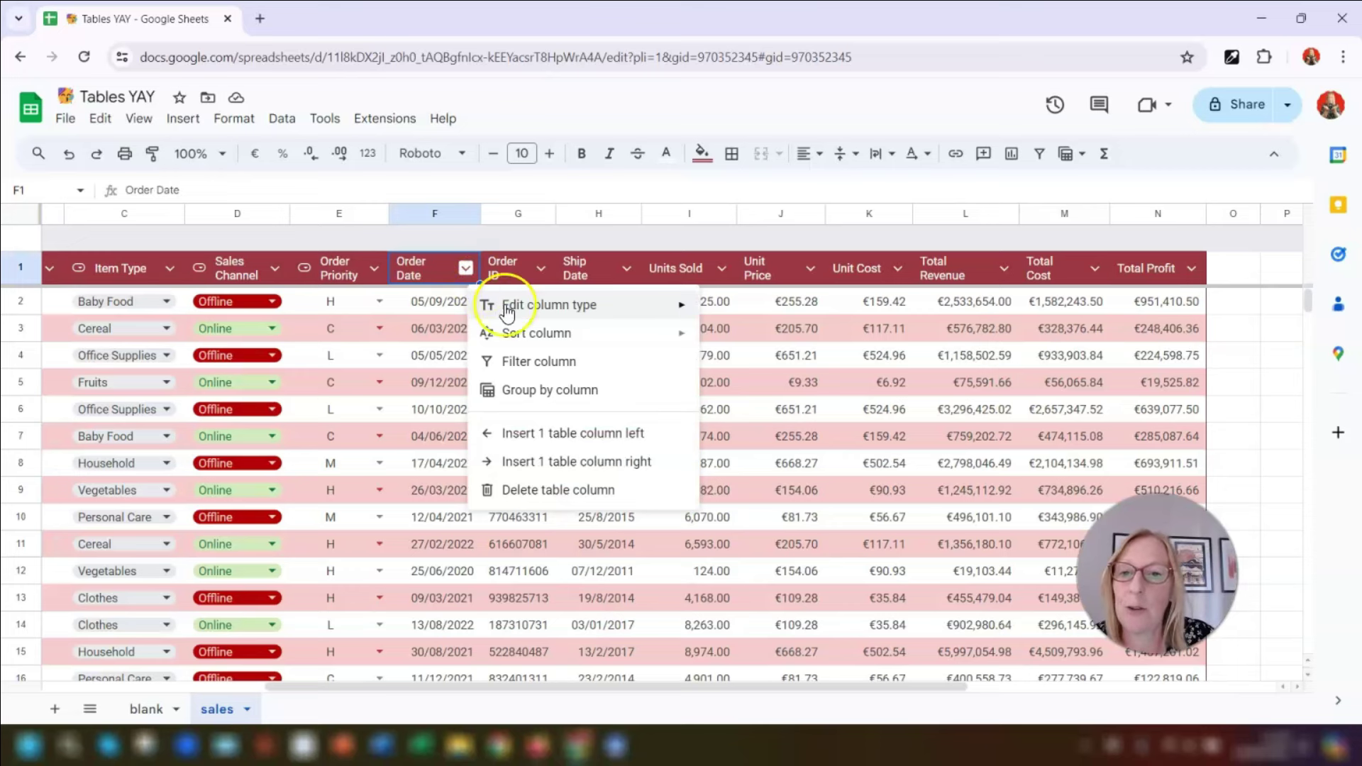
{"action": "mouse_move", "coordinate": [667, 331]}
{"action": "mouse_move", "coordinate": [669, 301]}
{"action": "mouse_move", "coordinate": [821, 369]}
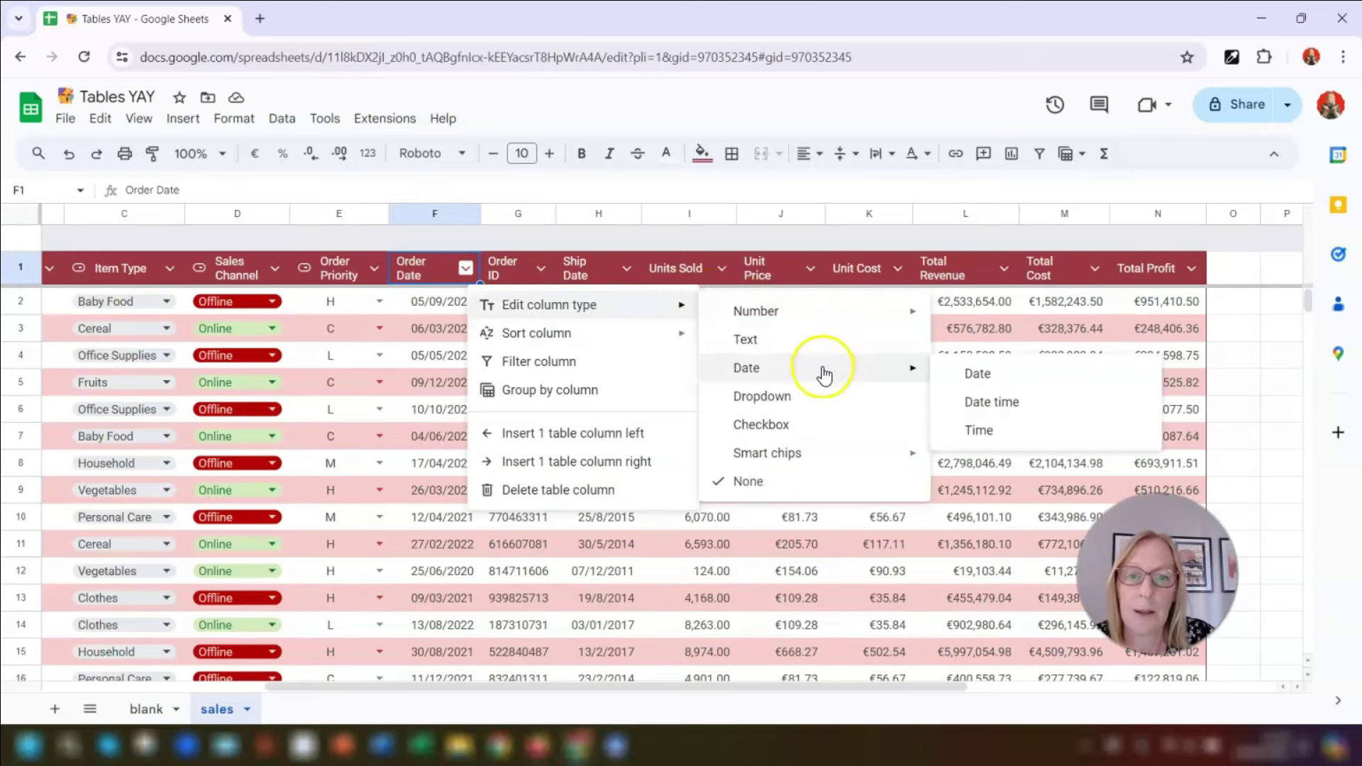
{"action": "left_click", "coordinate": [988, 374]}
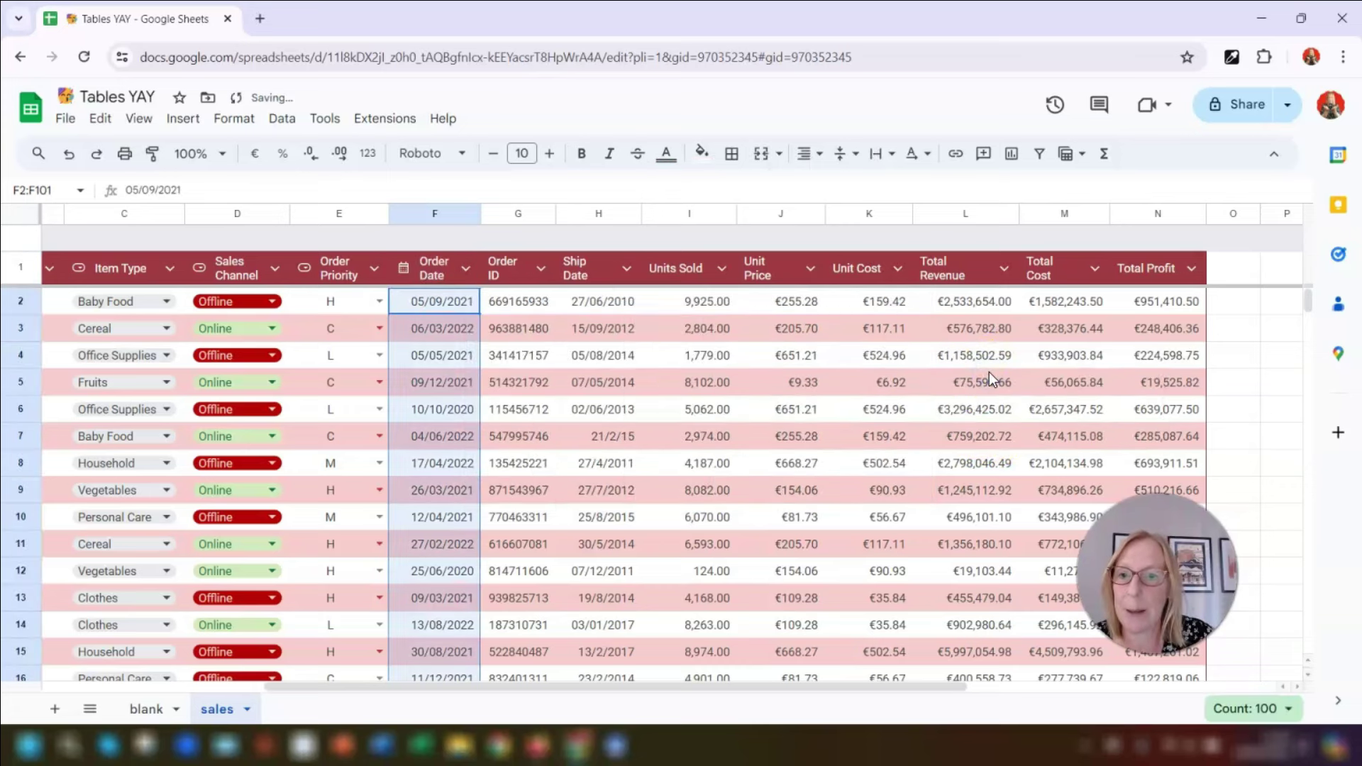
Step: Set Ship Date to a plain Date column and check H3's date picker without changing it
{"action": "left_click", "coordinate": [627, 273]}
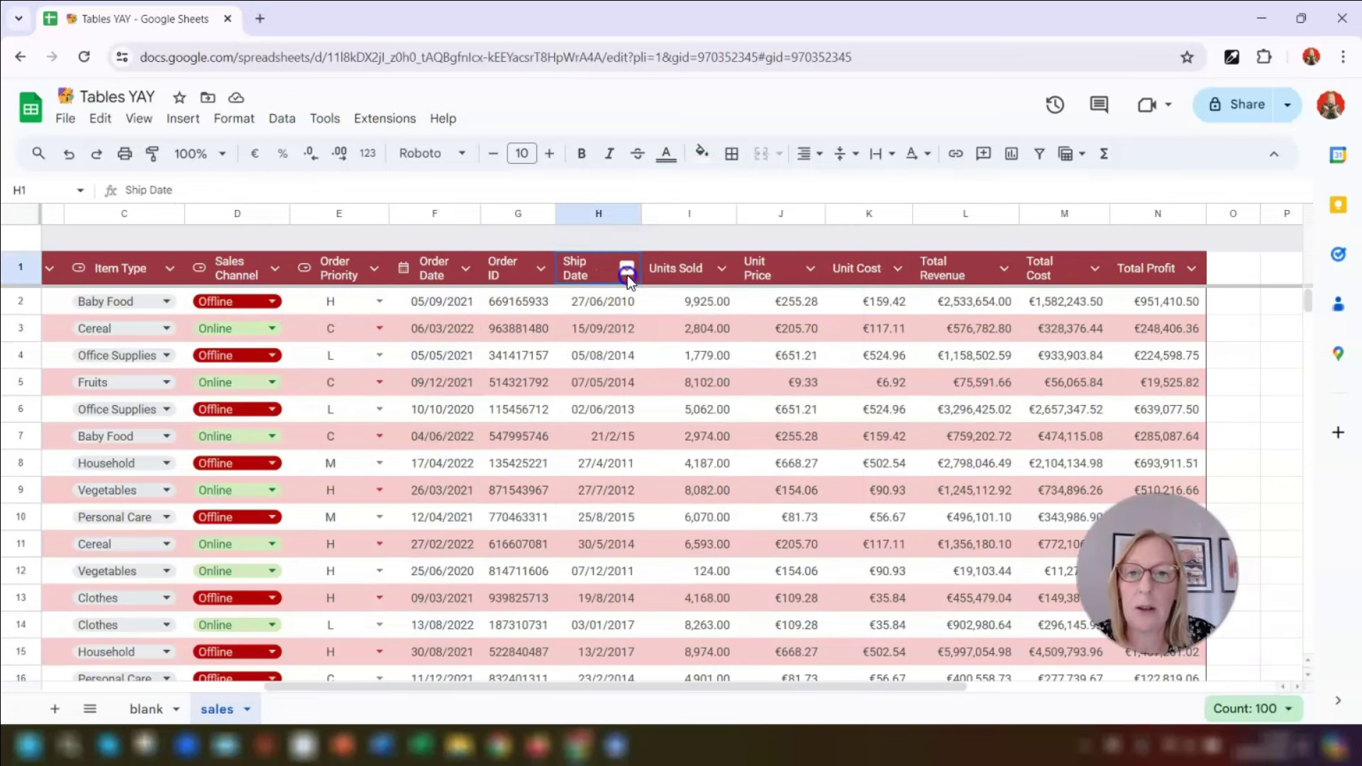
{"action": "left_click", "coordinate": [650, 304]}
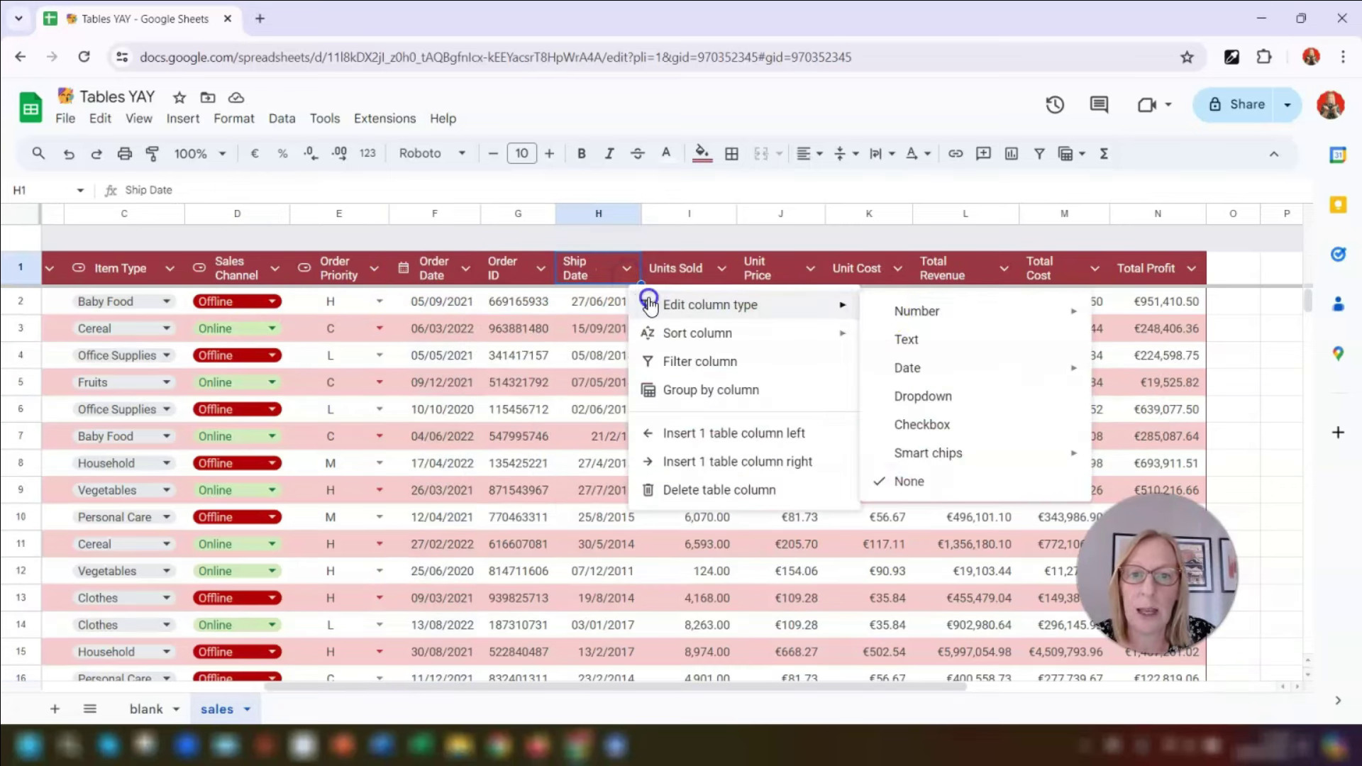
{"action": "left_click", "coordinate": [922, 368]}
{"action": "left_click", "coordinate": [1167, 379]}
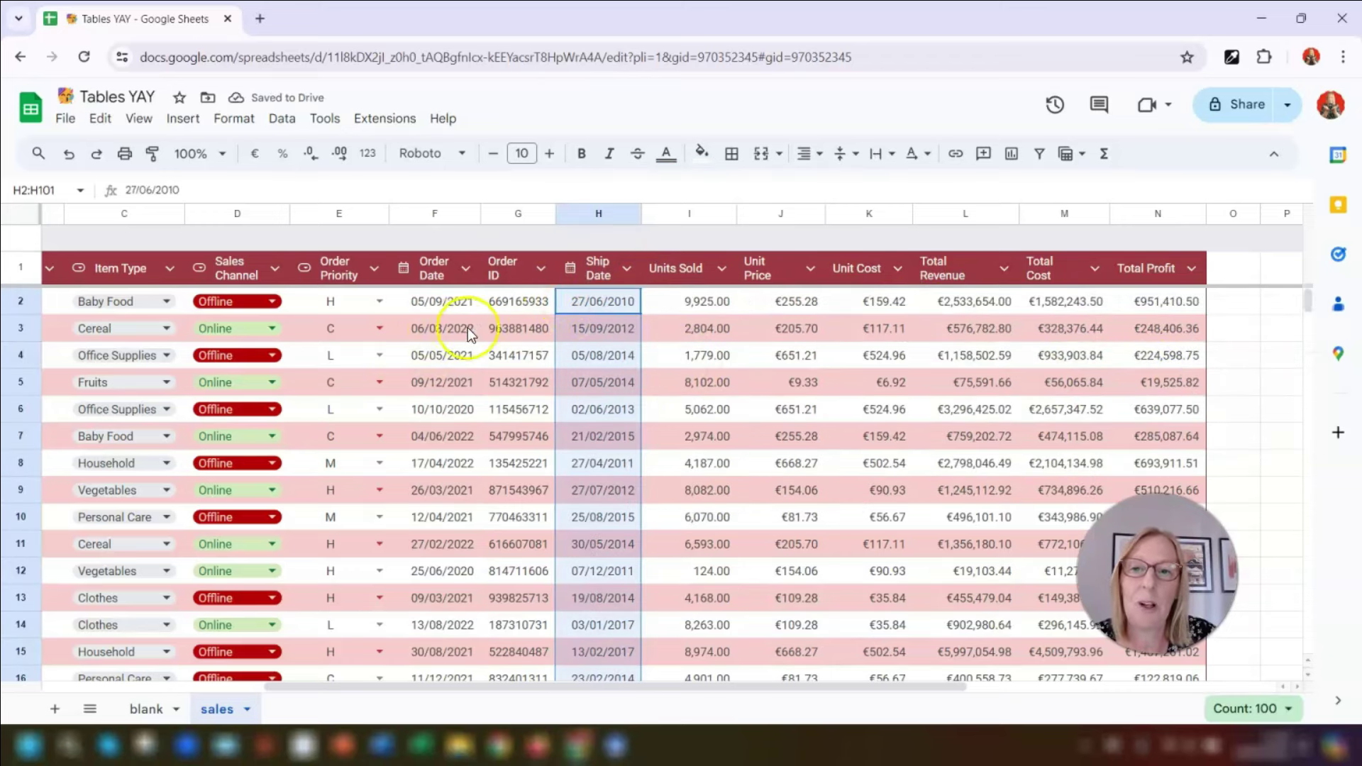
{"action": "left_click", "coordinate": [437, 331]}
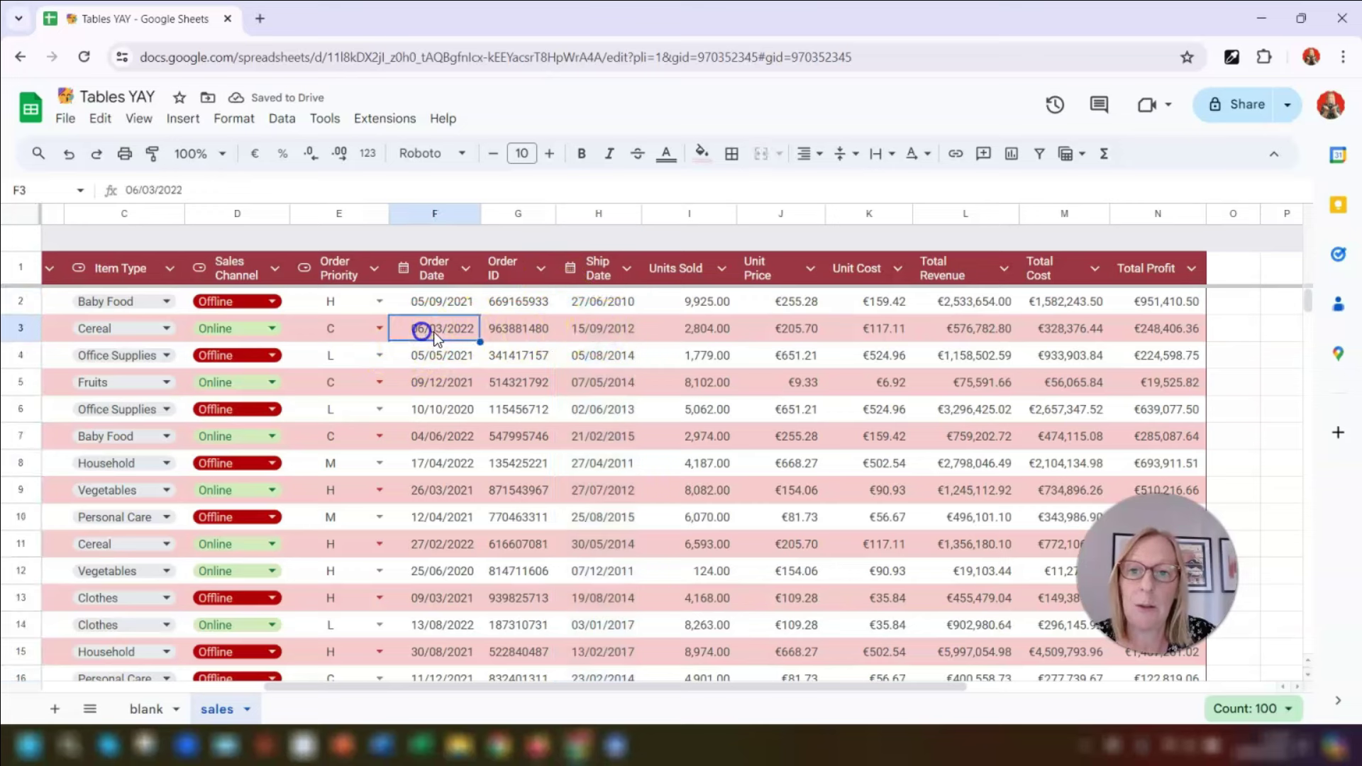
{"action": "double_click", "coordinate": [608, 329]}
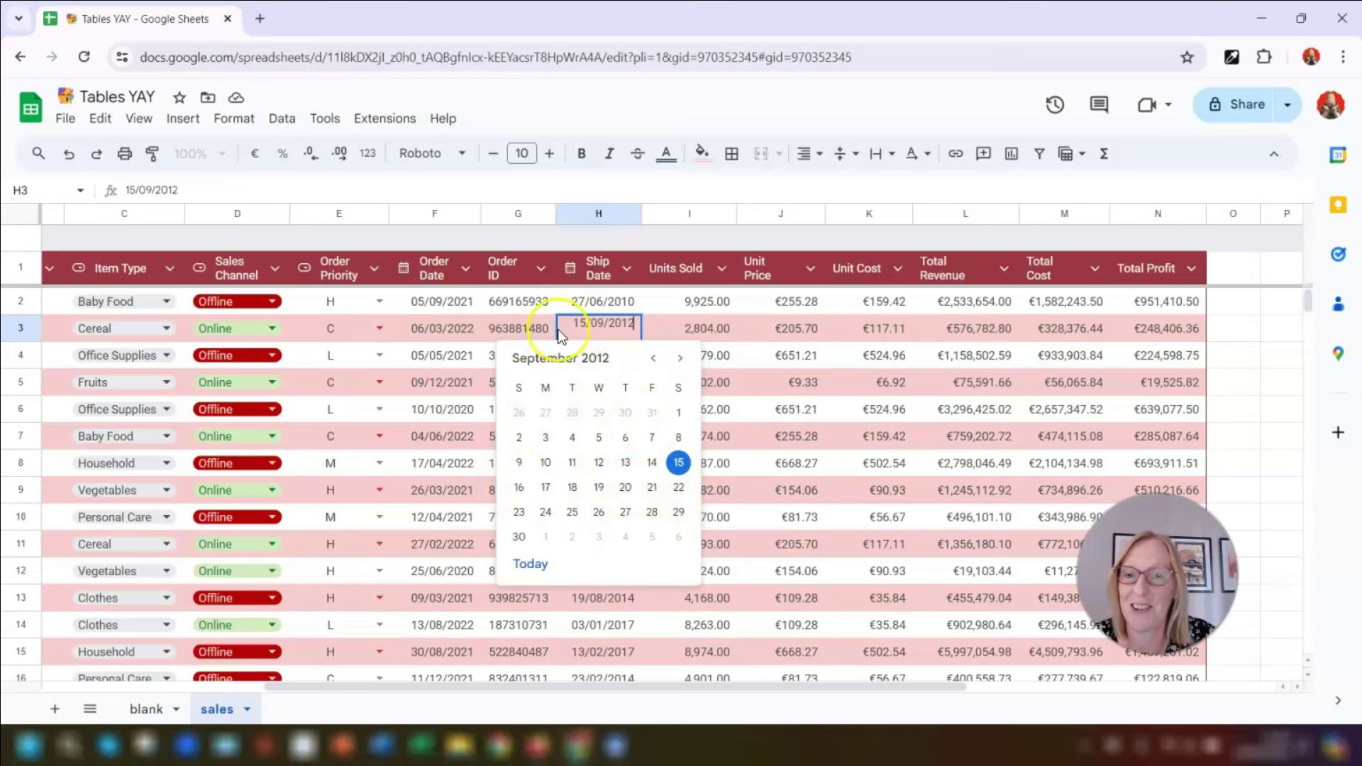
{"action": "key", "text": "Escape"}
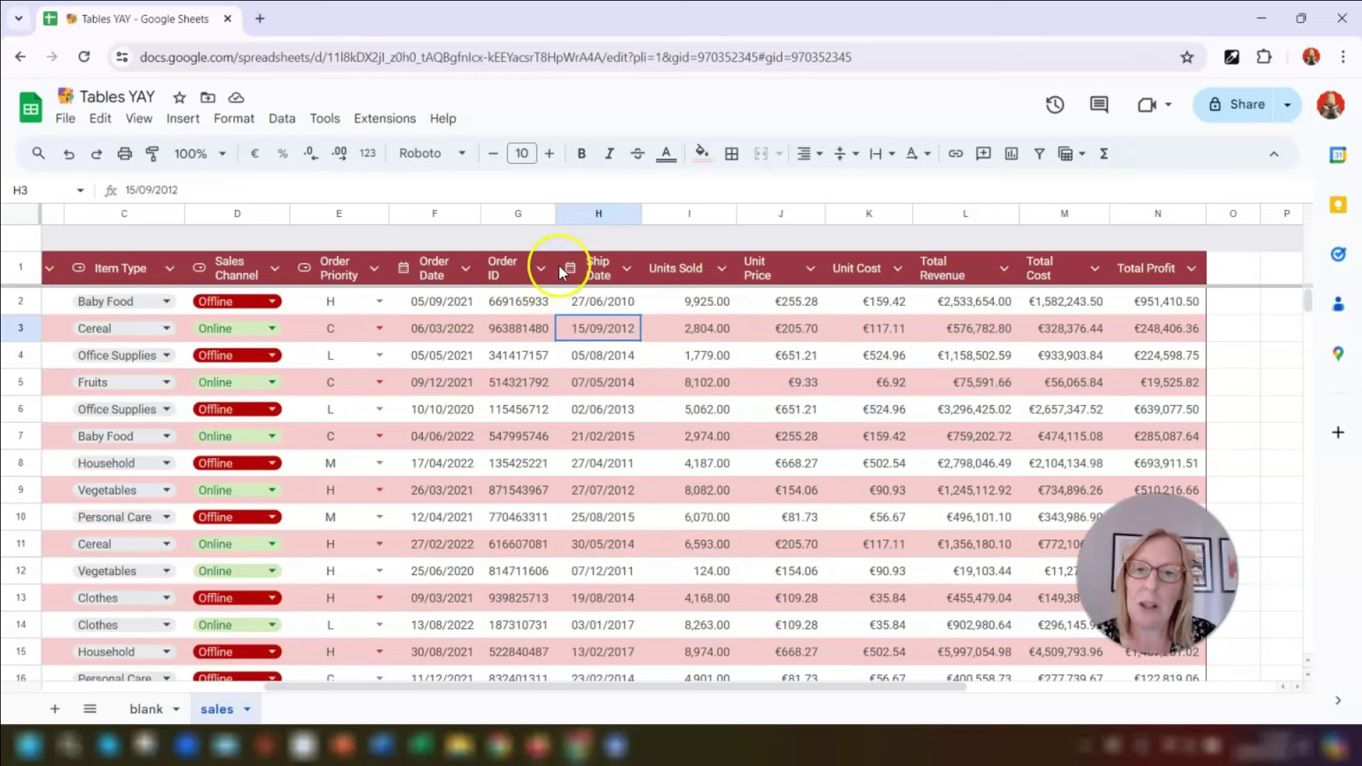
Step: Make Order ID and Units Sold Number columns, widening Order ID so its heading fits
{"action": "left_click", "coordinate": [535, 270]}
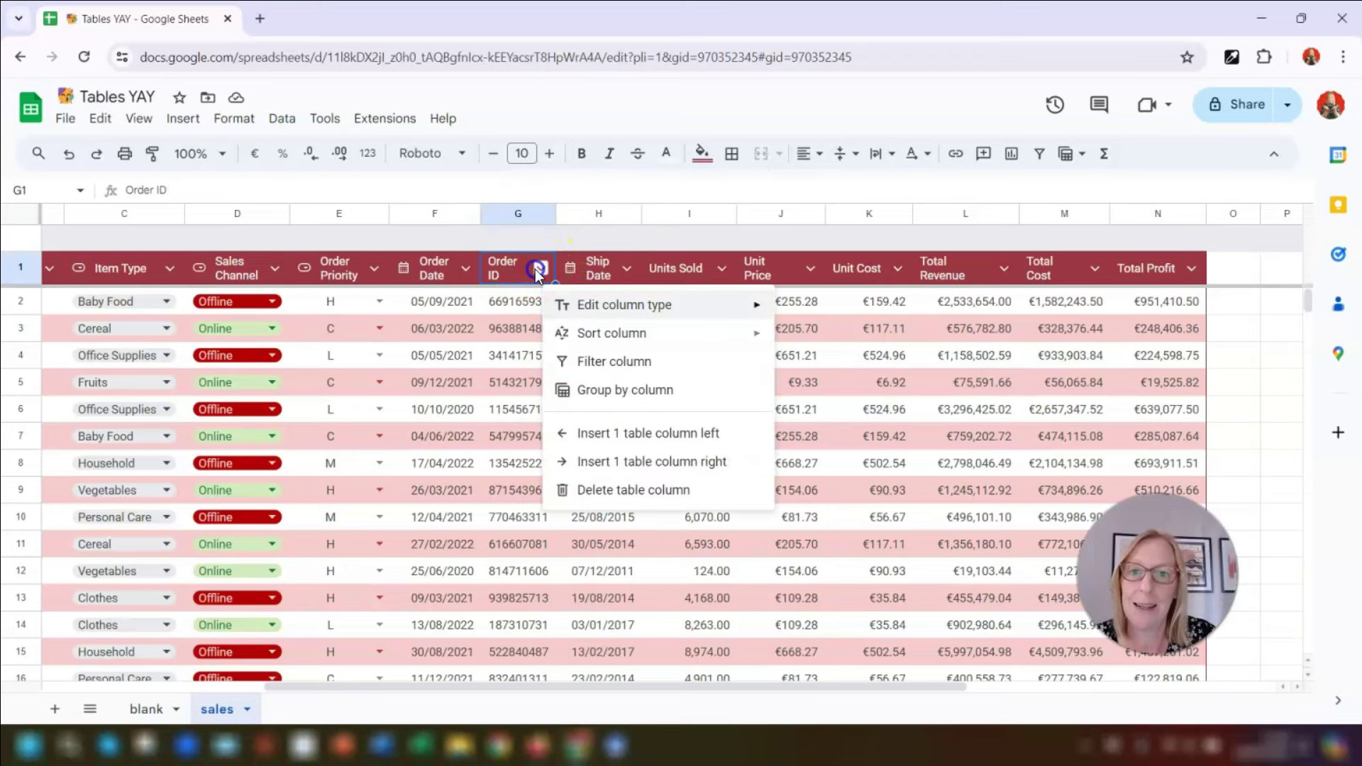
{"action": "left_click", "coordinate": [586, 305]}
{"action": "mouse_move", "coordinate": [827, 316]}
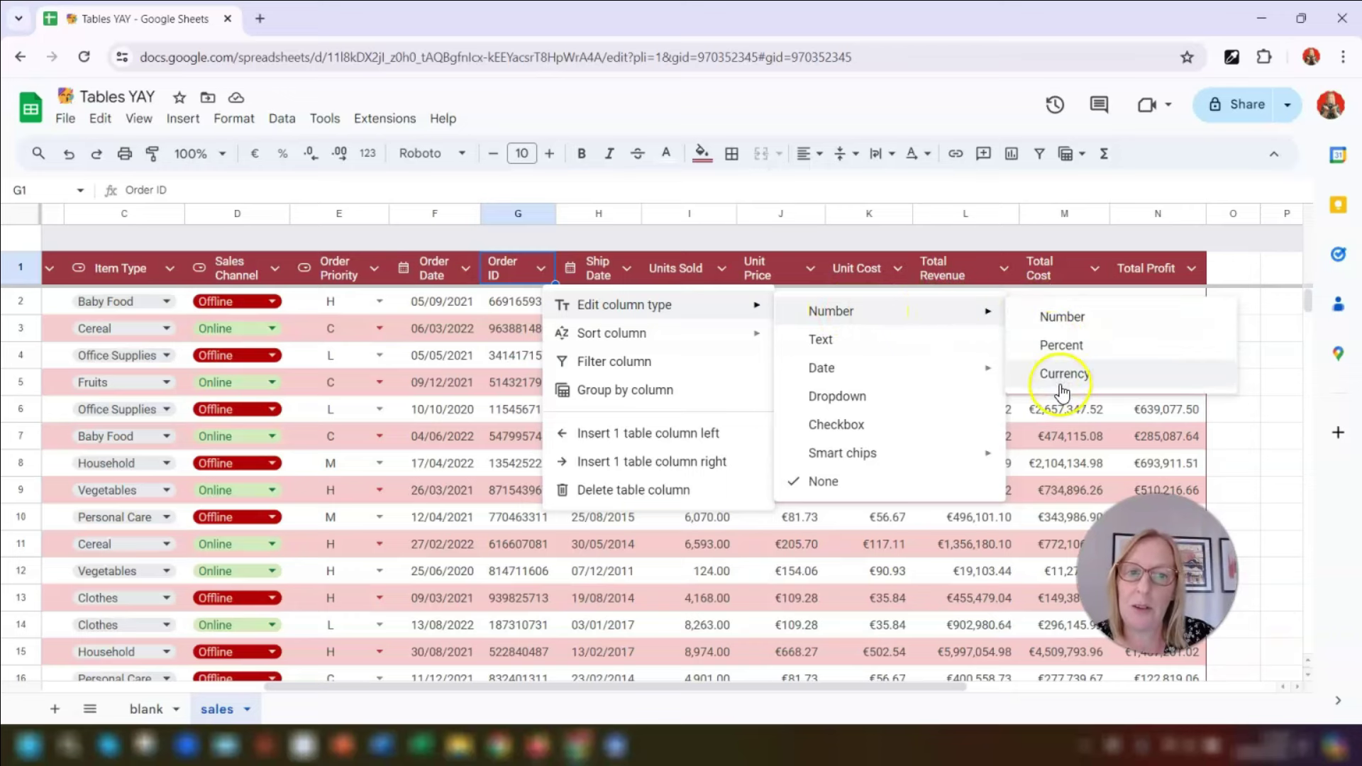
{"action": "left_click", "coordinate": [1072, 317]}
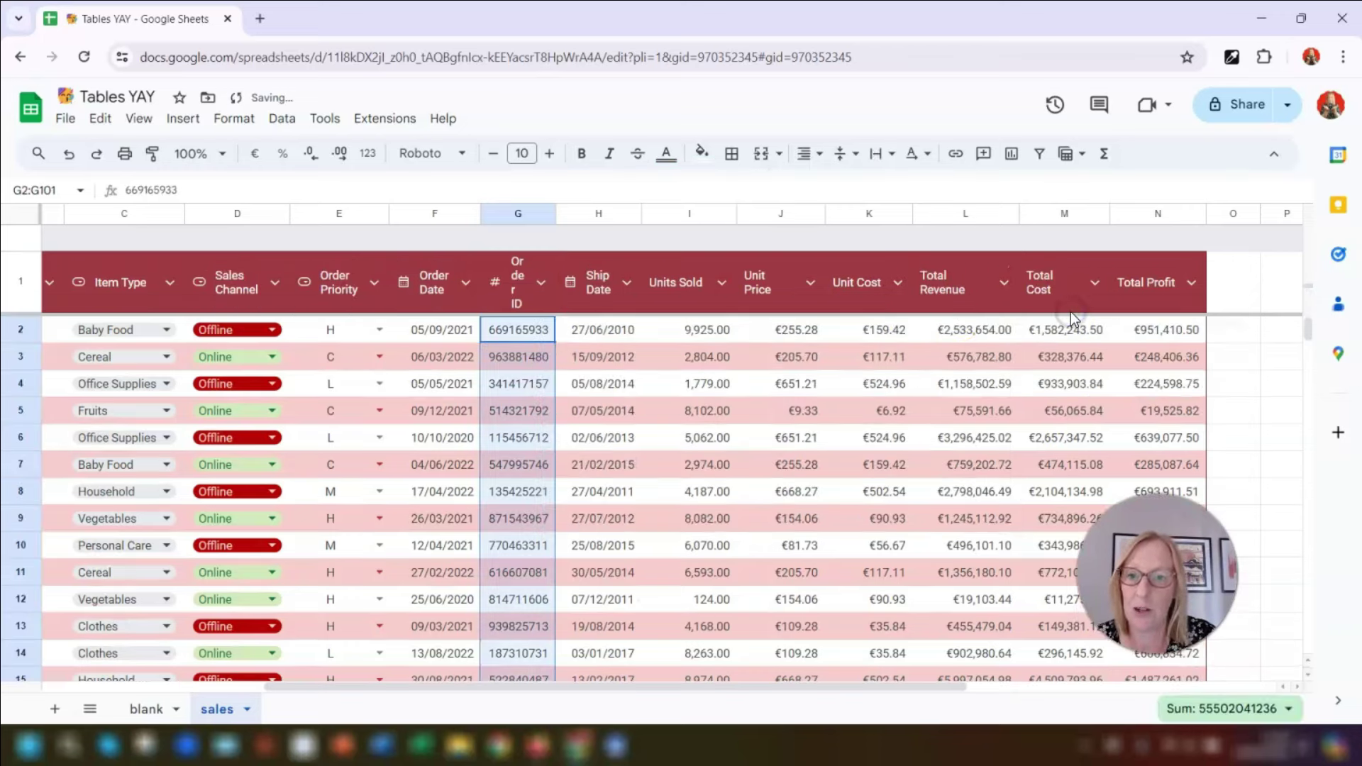
{"action": "left_click_drag", "start_coordinate": [556, 211], "coordinate": [574, 214]}
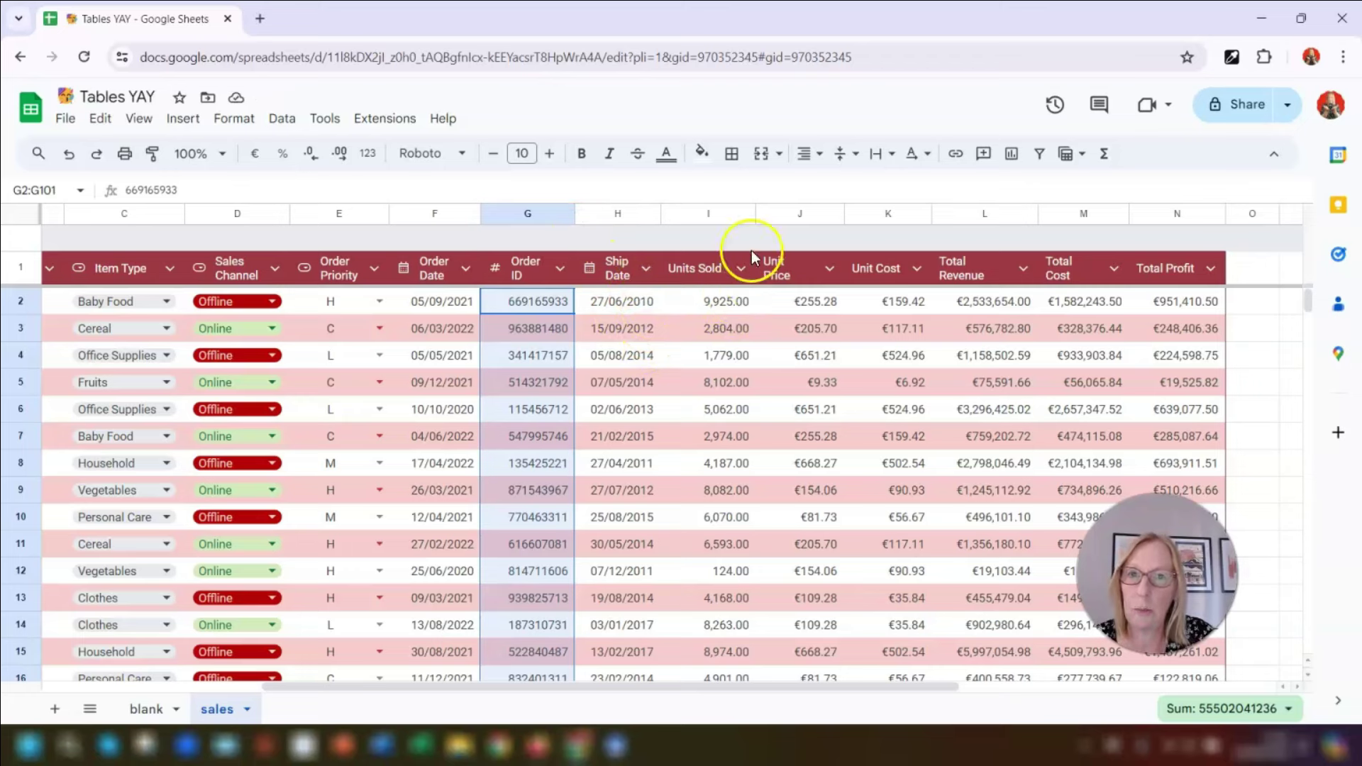
{"action": "left_click", "coordinate": [741, 268]}
{"action": "mouse_move", "coordinate": [787, 304]}
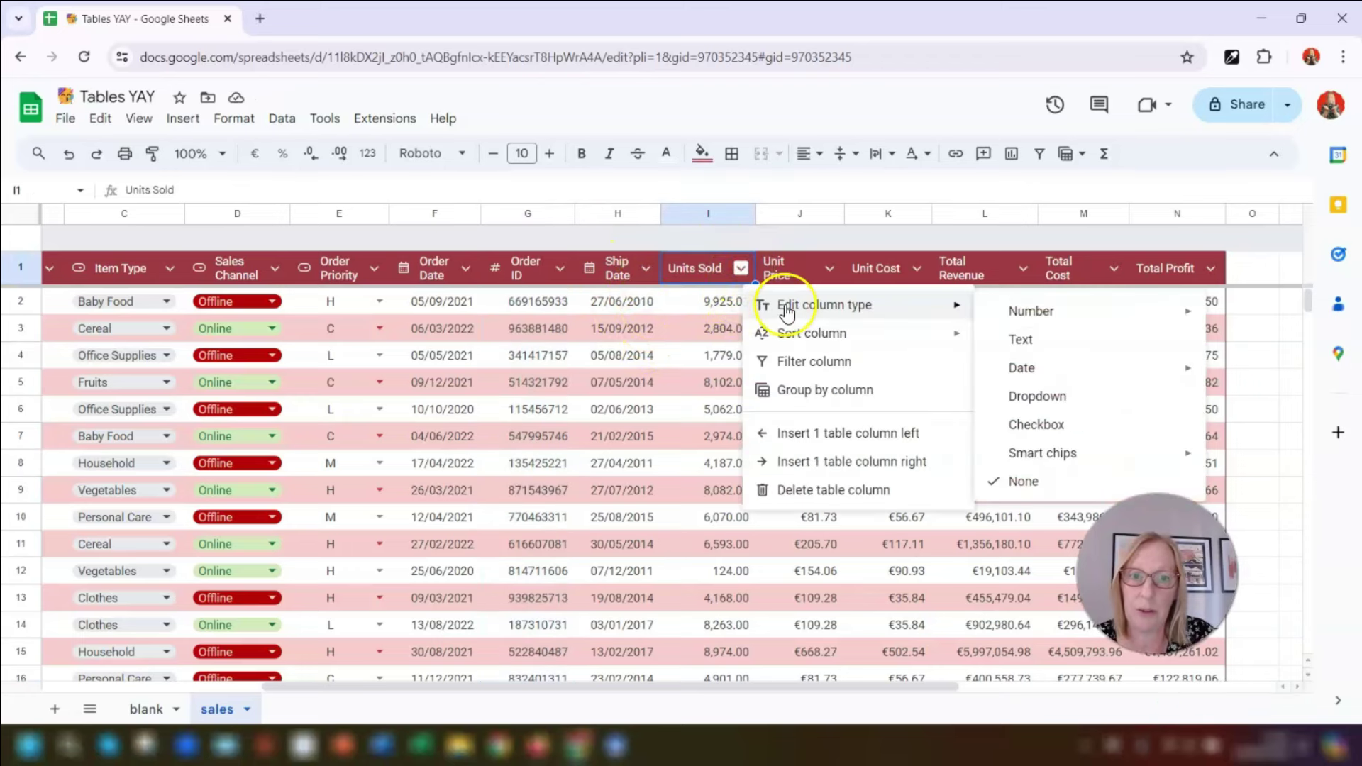
{"action": "mouse_move", "coordinate": [1025, 311]}
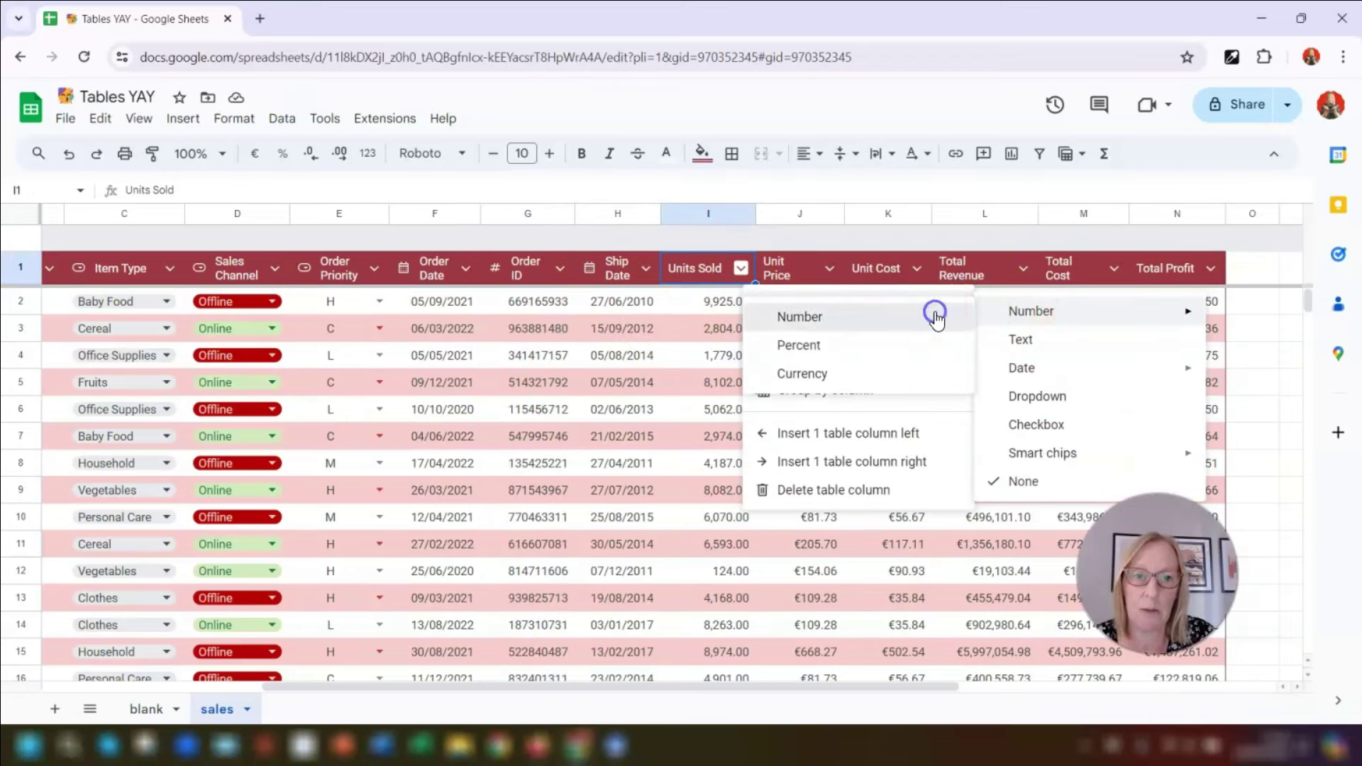
{"action": "left_click", "coordinate": [935, 314]}
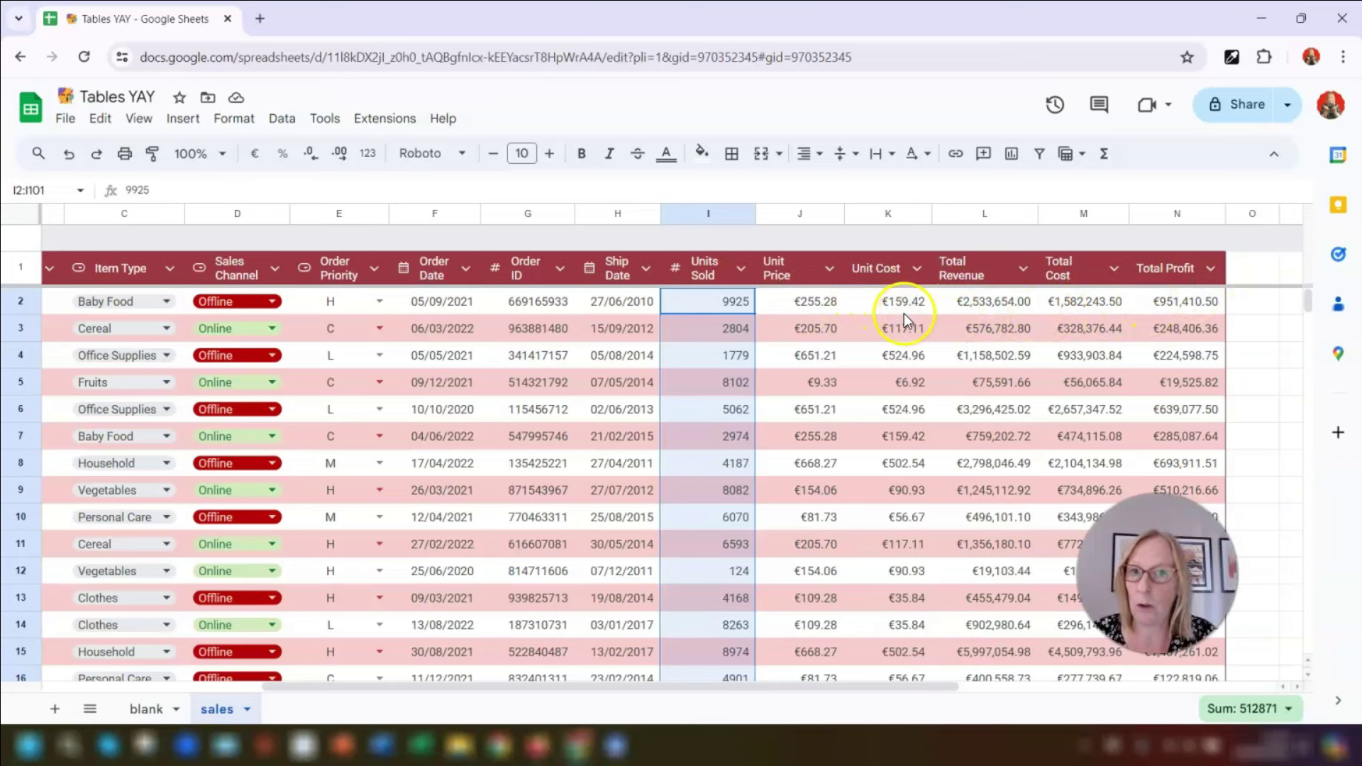
Step: Make Unit Price and Unit Cost Currency columns
{"action": "left_click", "coordinate": [828, 269]}
{"action": "mouse_move", "coordinate": [872, 308]}
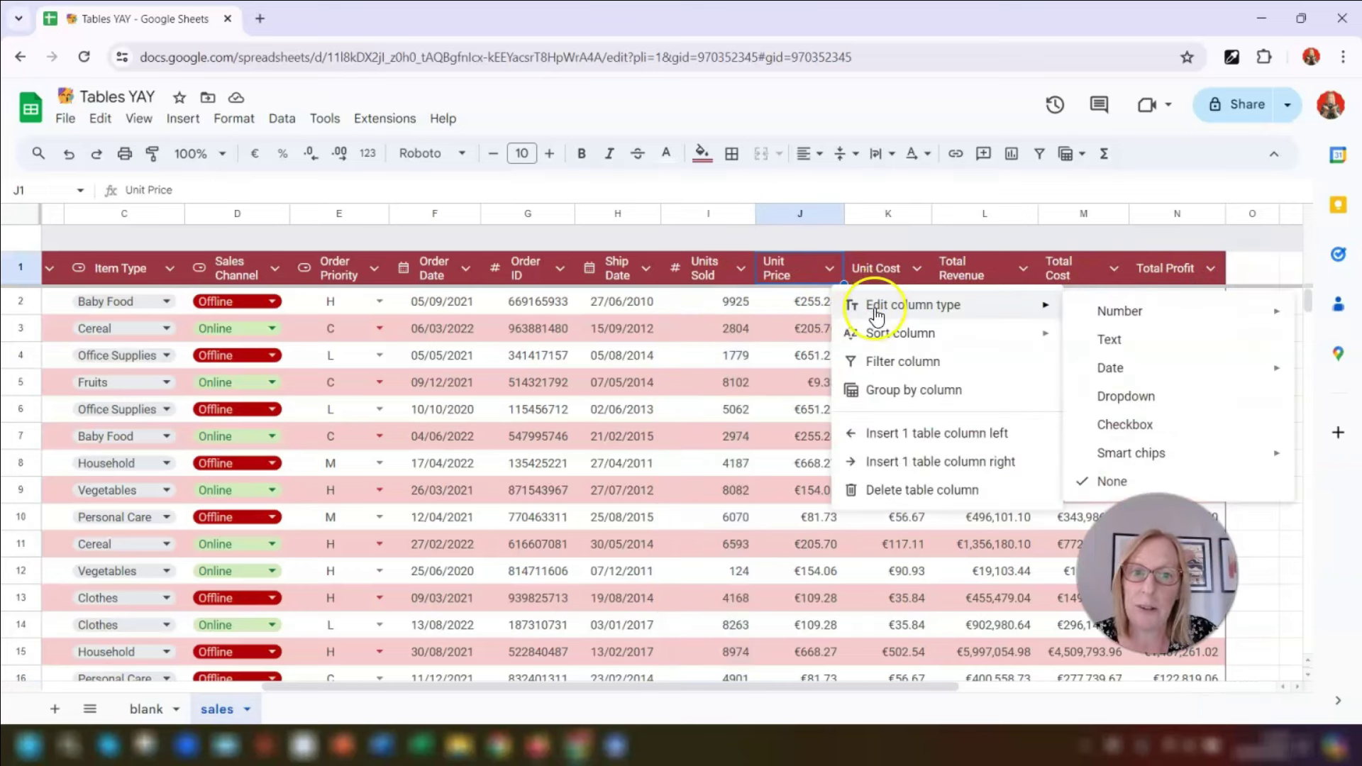
{"action": "mouse_move", "coordinate": [1085, 312]}
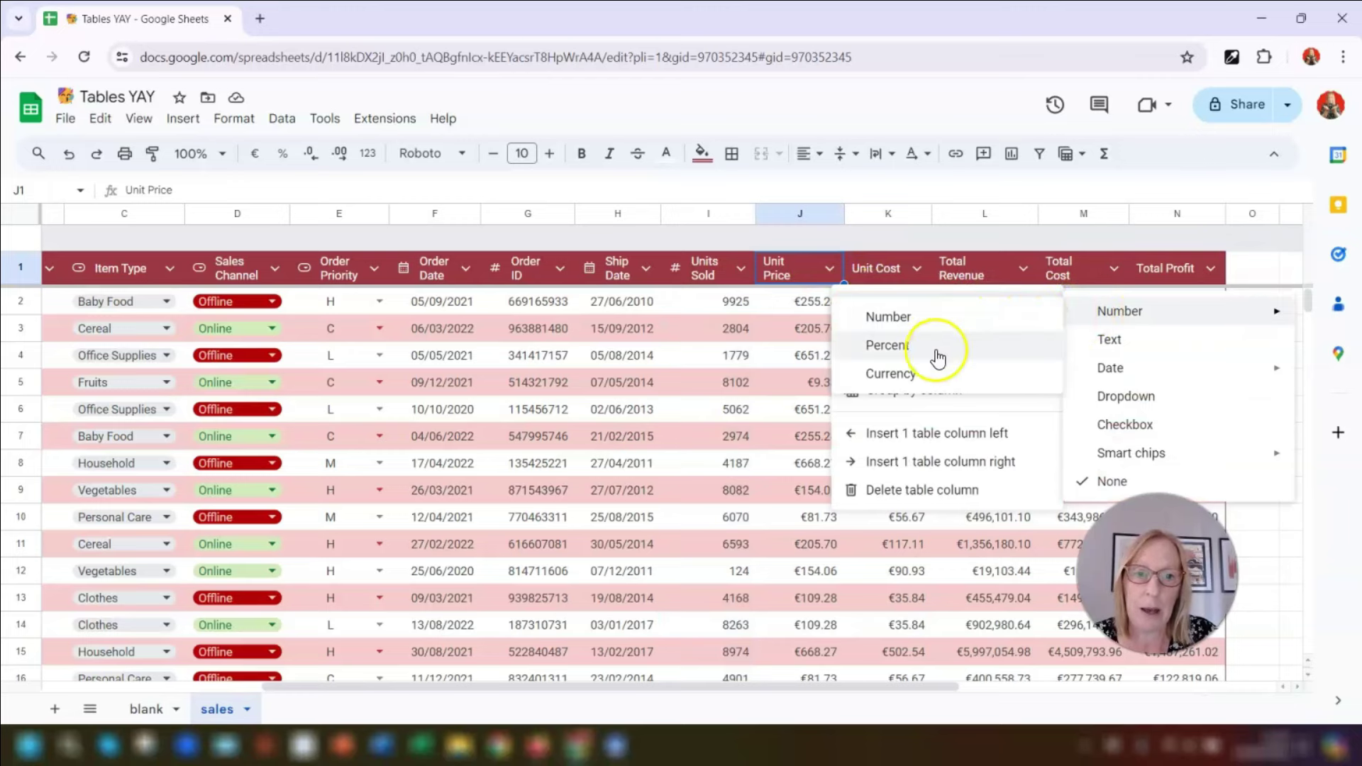
{"action": "left_click", "coordinate": [891, 373]}
{"action": "left_click_drag", "start_coordinate": [733, 688], "coordinate": [929, 686]}
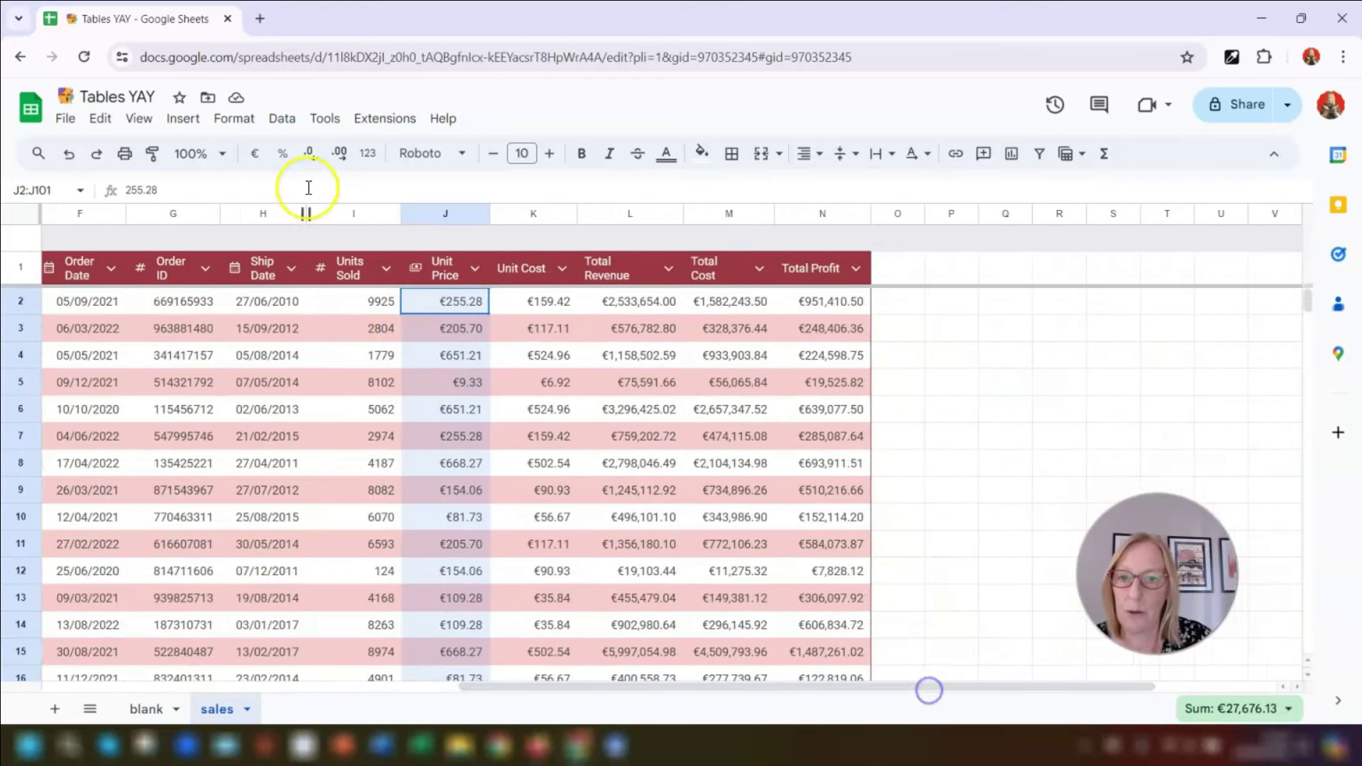
{"action": "left_click", "coordinate": [564, 267]}
{"action": "mouse_move", "coordinate": [588, 309]}
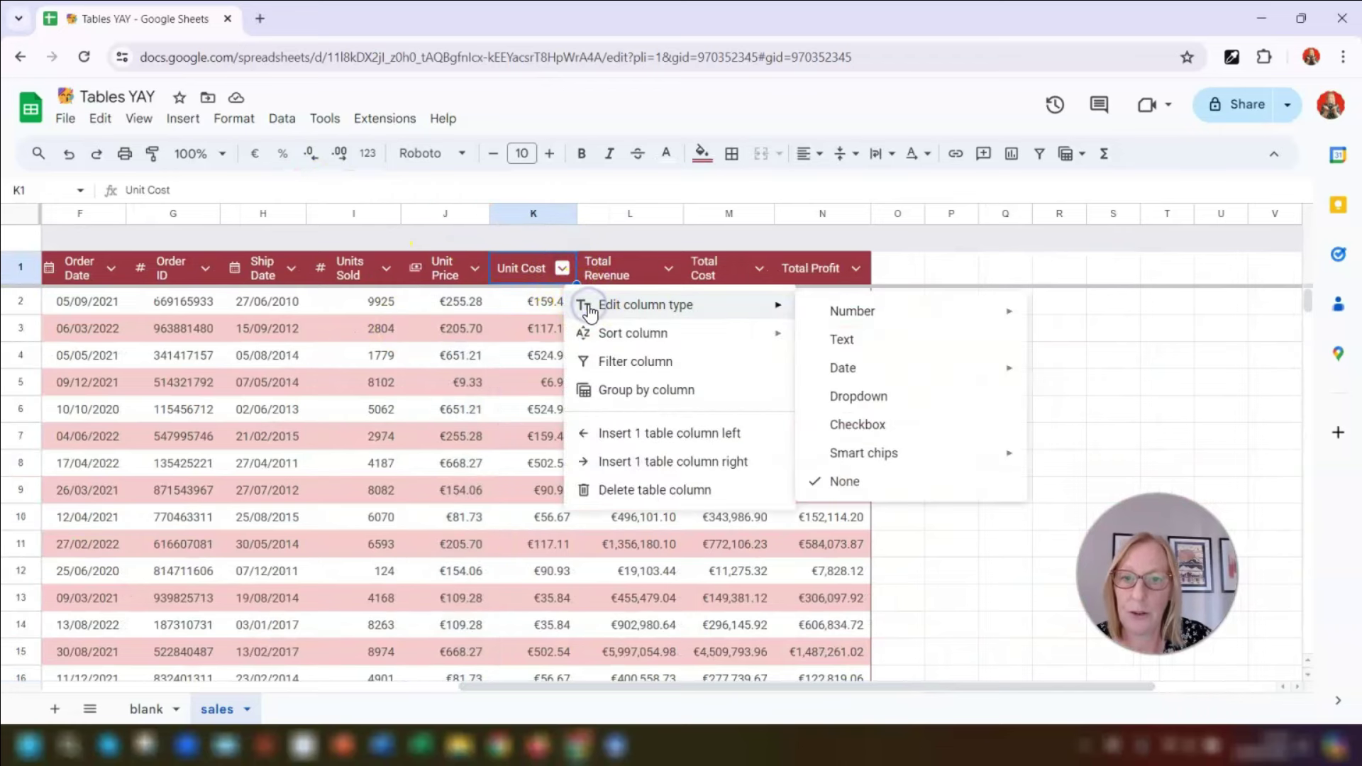
{"action": "mouse_move", "coordinate": [951, 316]}
{"action": "left_click", "coordinate": [1102, 376]}
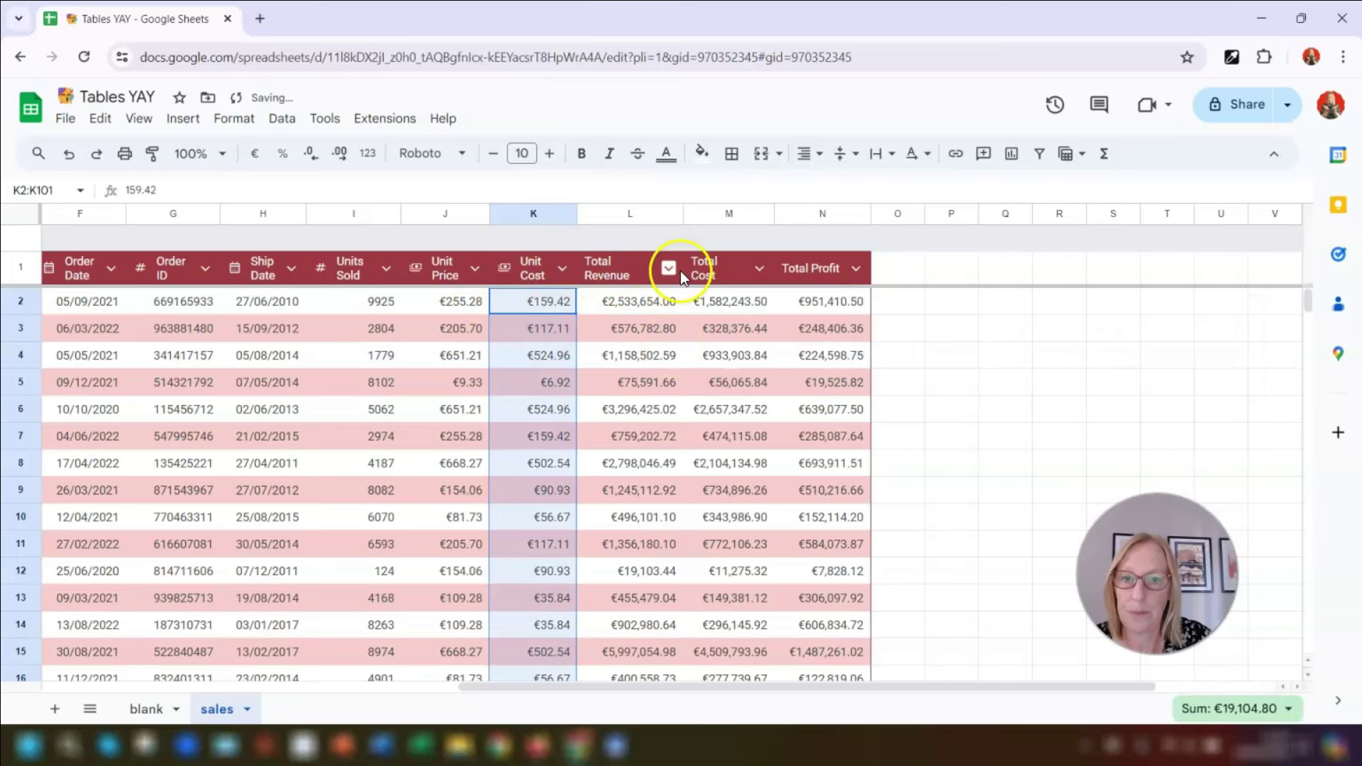
Step: Make Total Revenue, Total Cost and Total Profit Currency columns
{"action": "left_click", "coordinate": [670, 269]}
{"action": "left_click", "coordinate": [883, 307]}
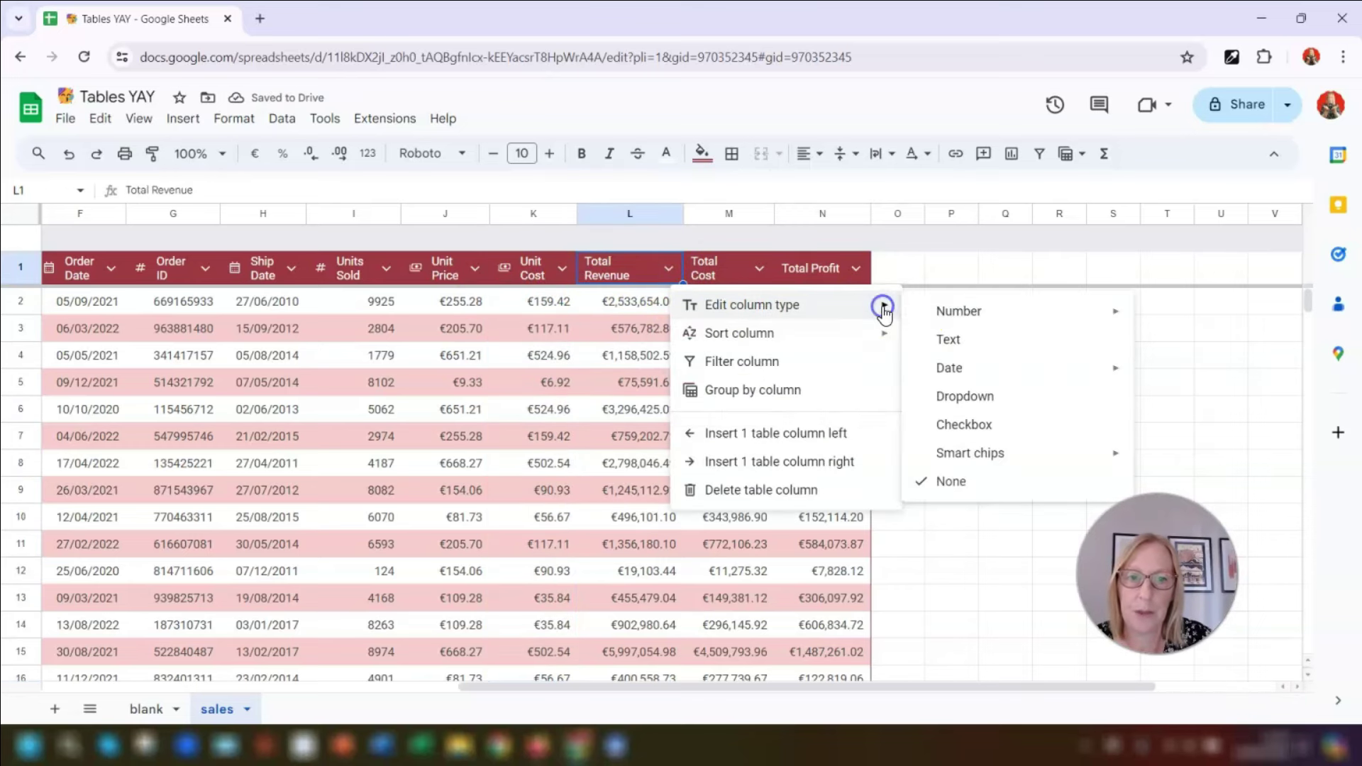
{"action": "left_click", "coordinate": [1005, 311]}
{"action": "left_click", "coordinate": [738, 374]}
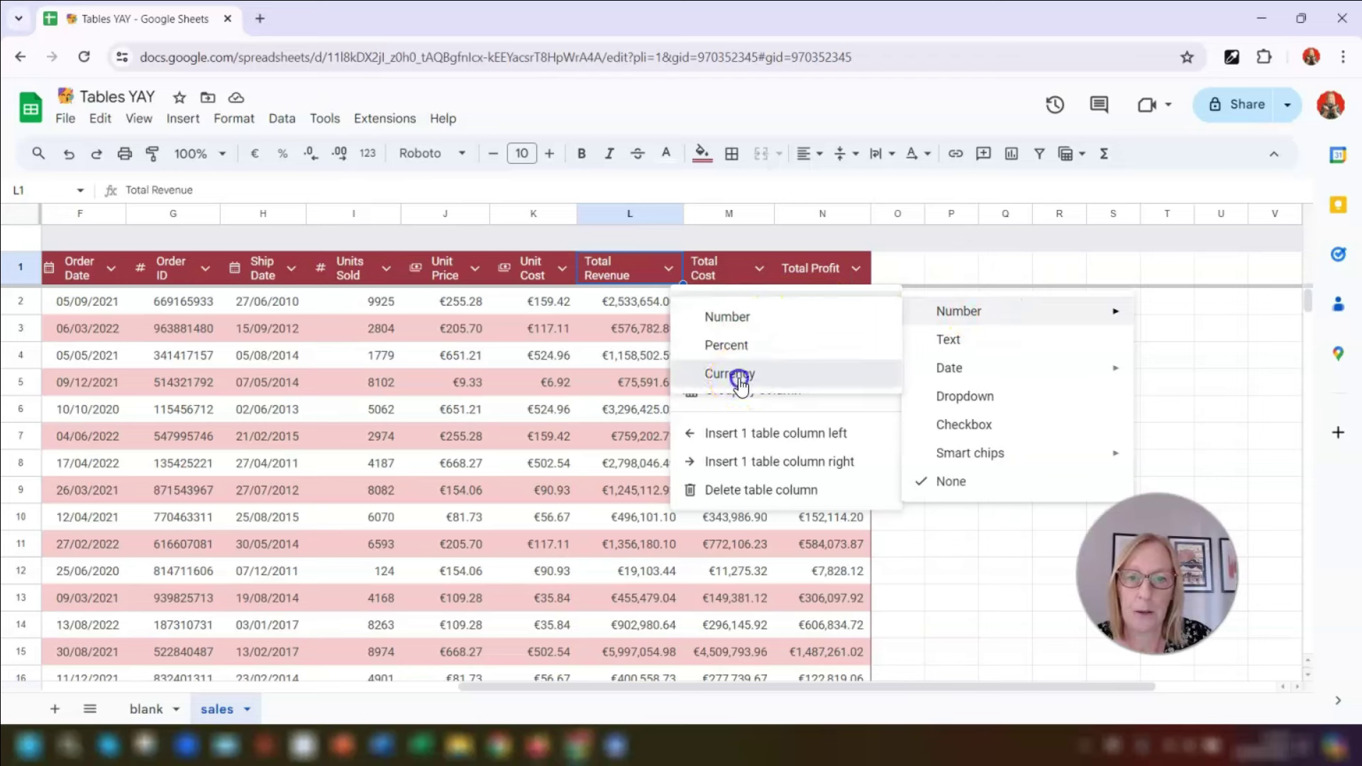
{"action": "left_click", "coordinate": [759, 269]}
{"action": "left_click", "coordinate": [820, 305]}
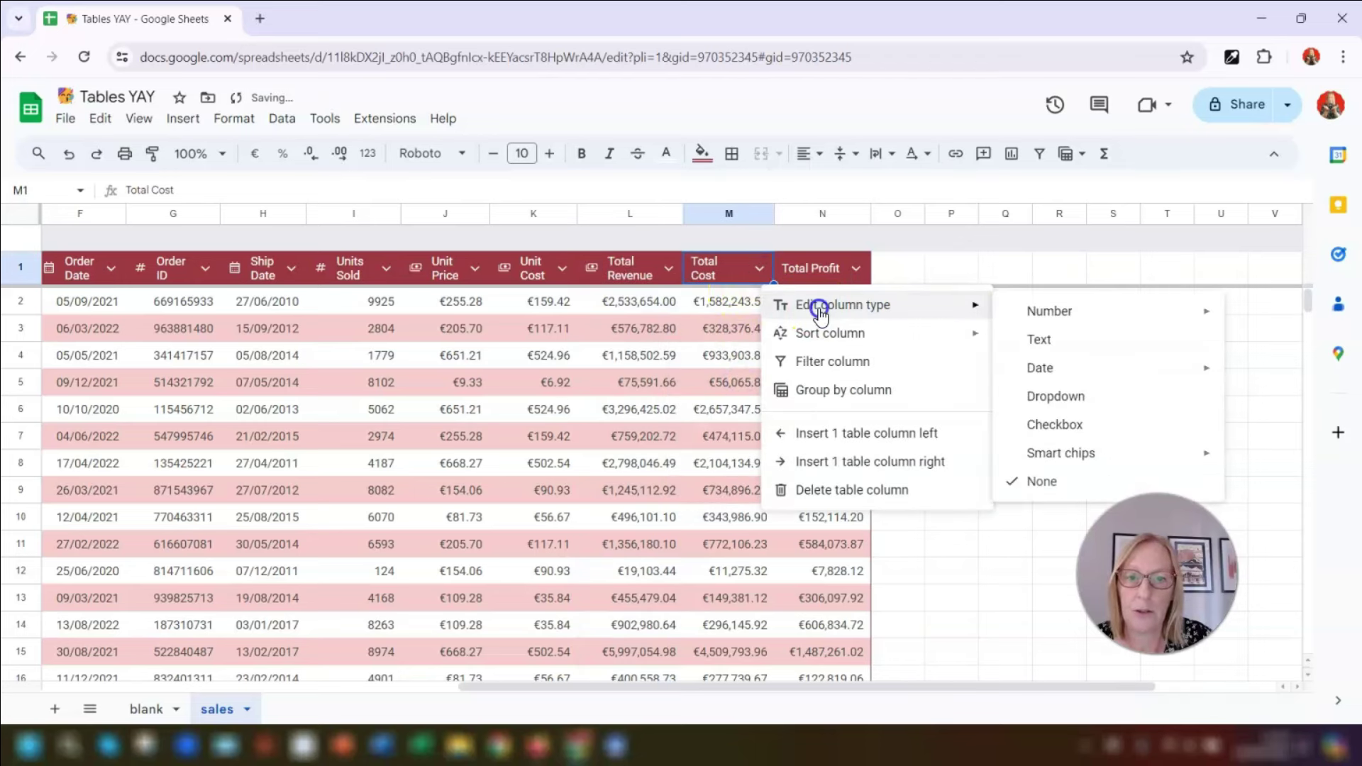
{"action": "left_click", "coordinate": [1047, 316]}
{"action": "left_click", "coordinate": [828, 378]}
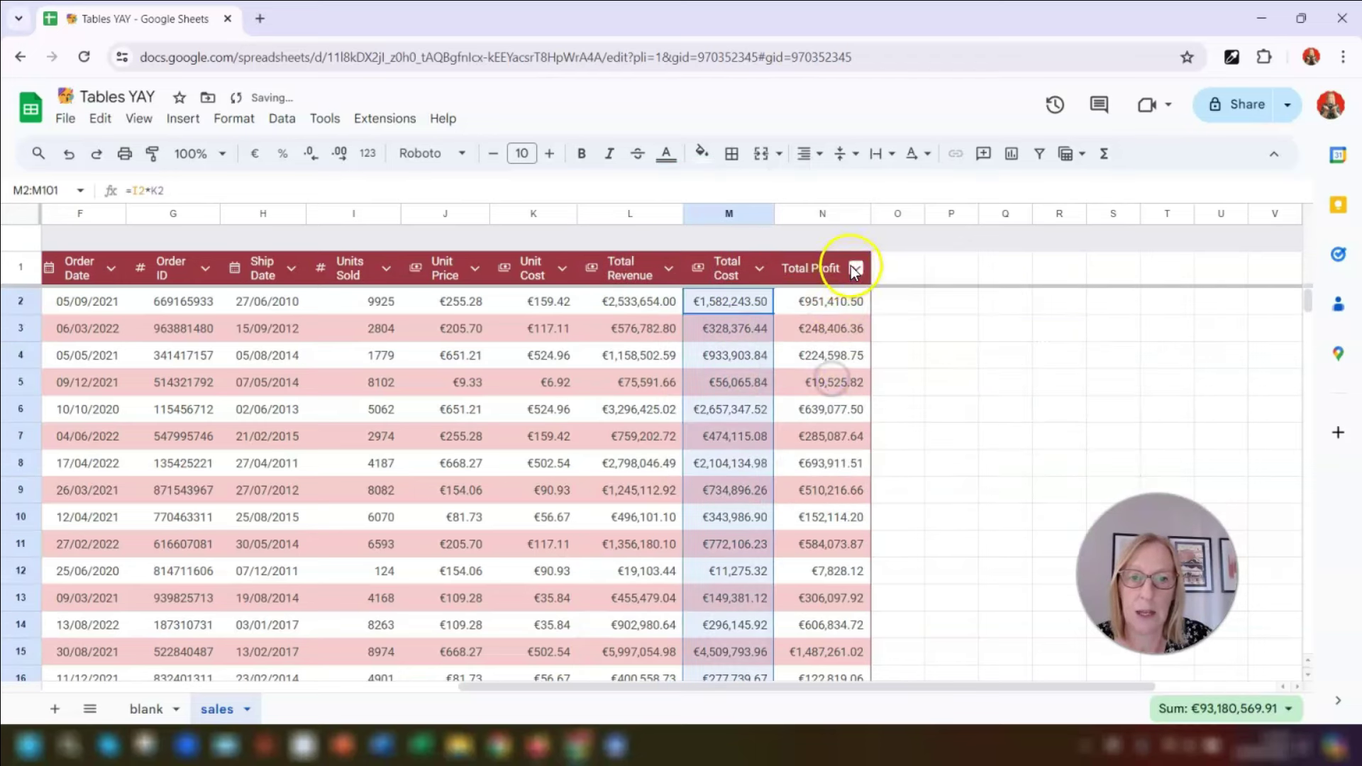
{"action": "left_click", "coordinate": [856, 268]}
{"action": "left_click", "coordinate": [887, 305]}
{"action": "left_click", "coordinate": [1129, 313]}
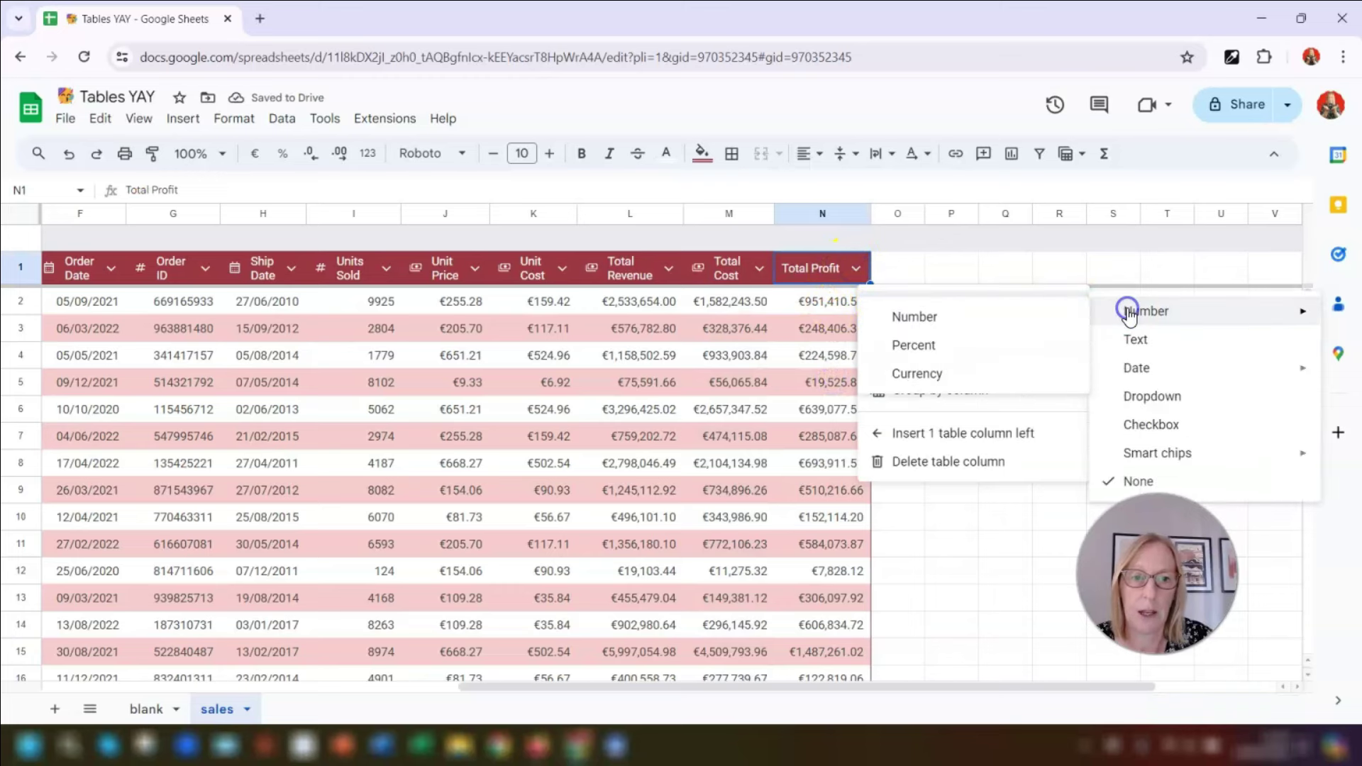
{"action": "left_click", "coordinate": [933, 374]}
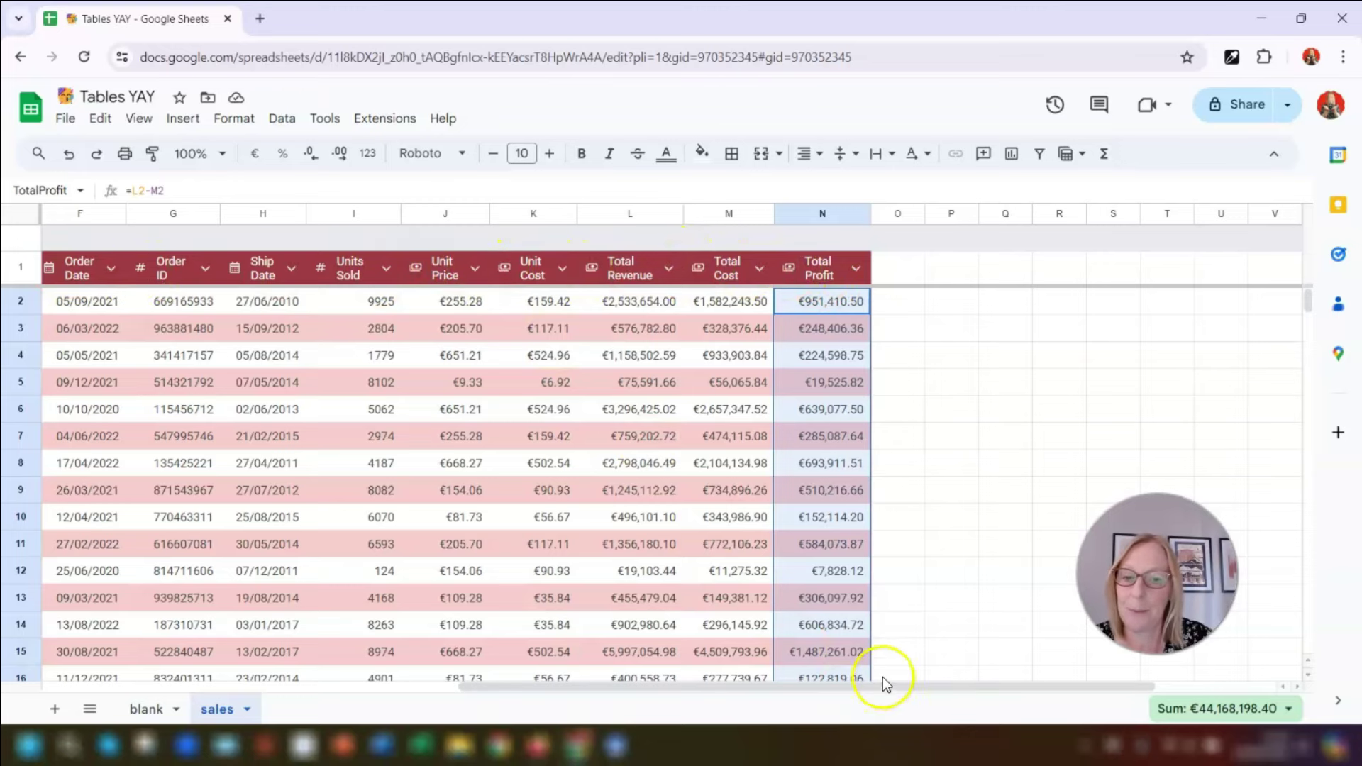
{"action": "left_click_drag", "start_coordinate": [890, 687], "coordinate": [440, 687]}
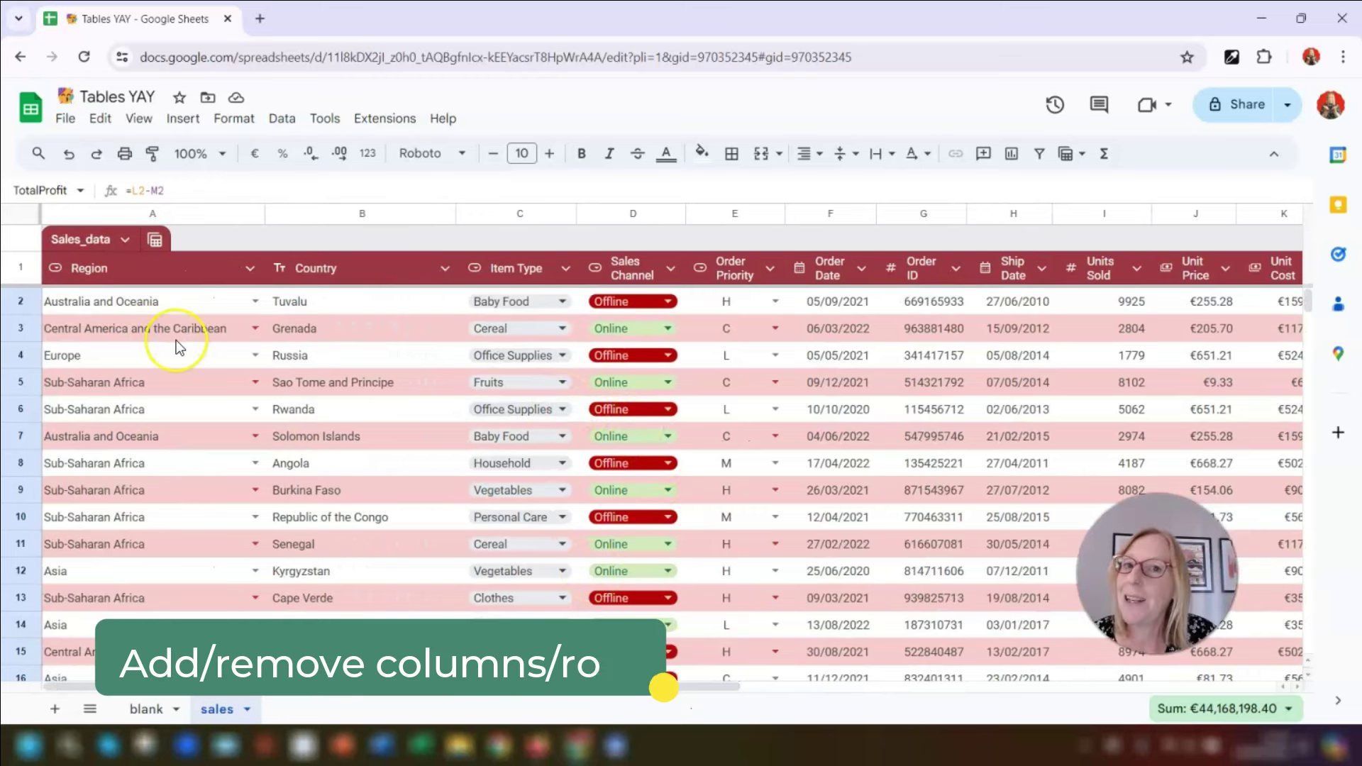
{"action": "left_click", "coordinate": [52, 333]}
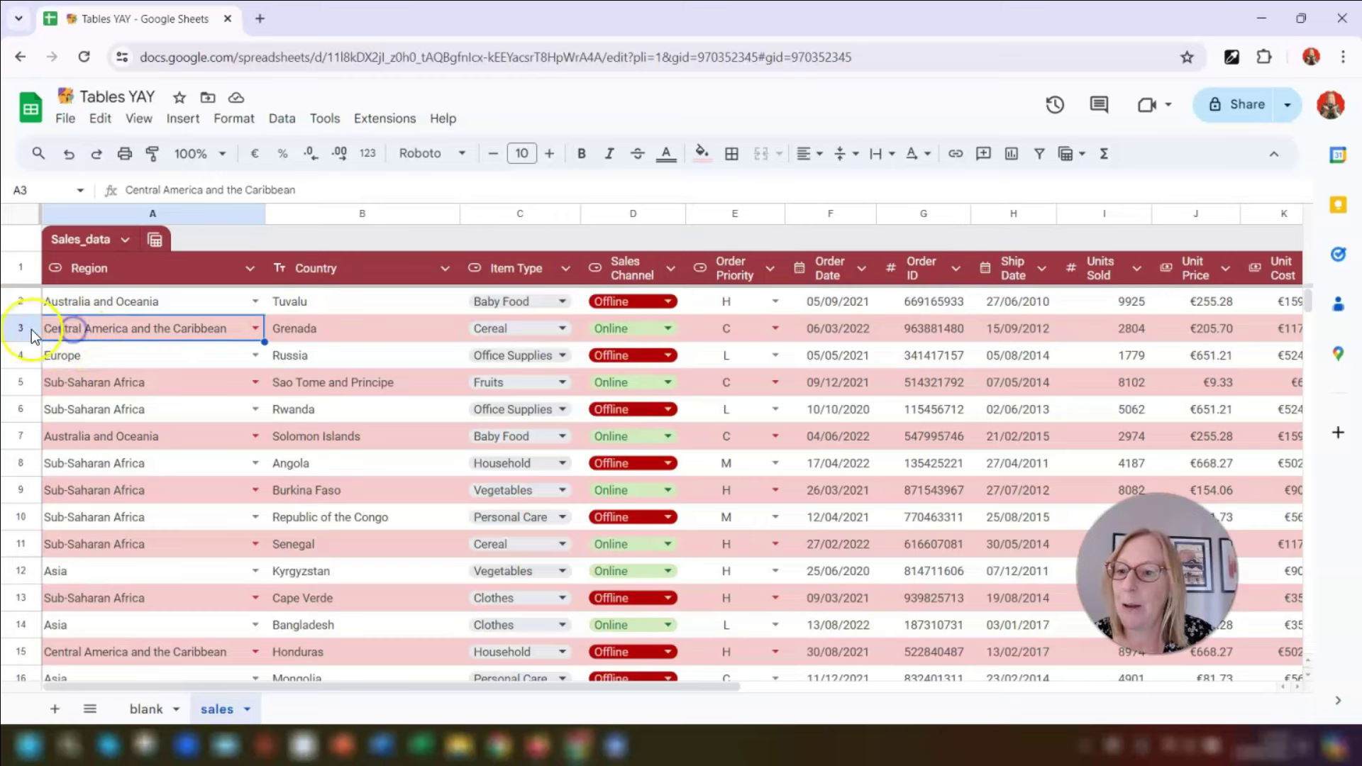
{"action": "right_click", "coordinate": [20, 332]}
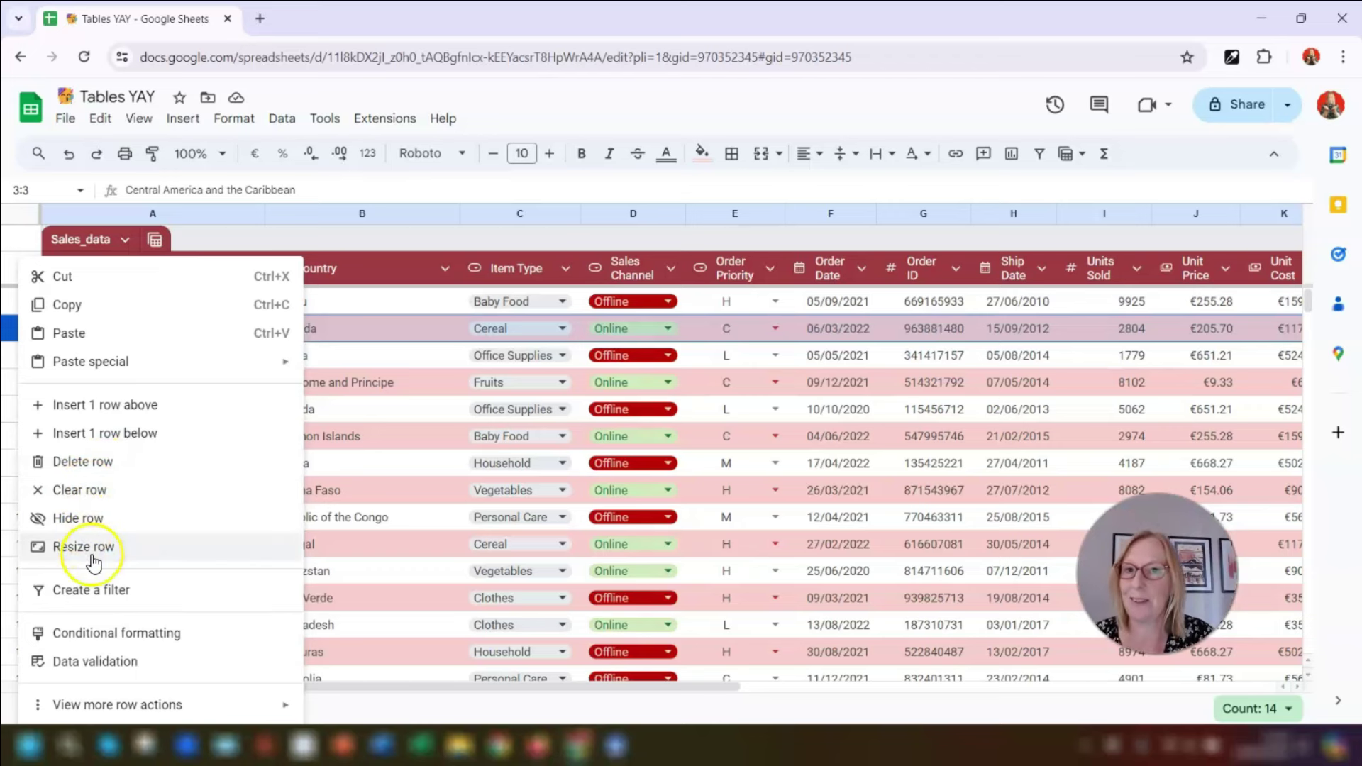
{"action": "left_click", "coordinate": [356, 455]}
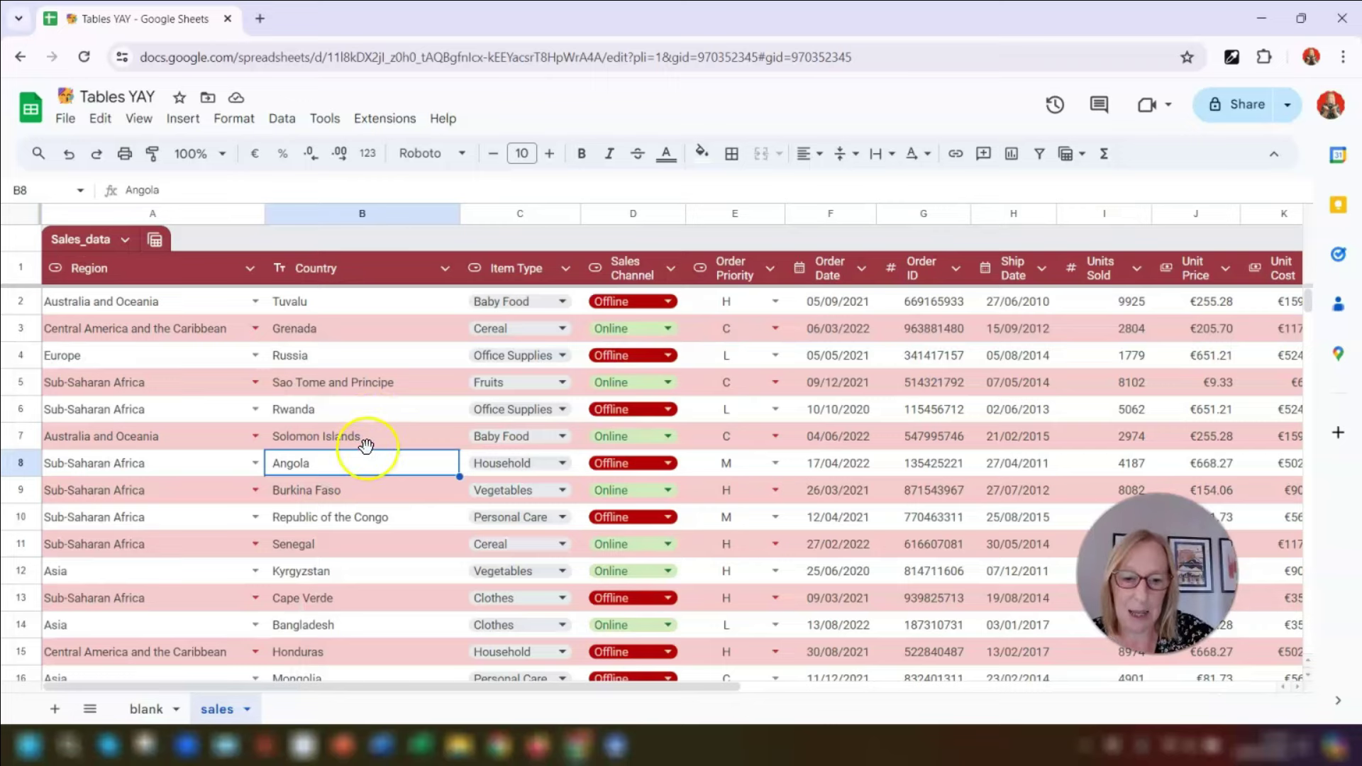
Step: Enter 'ireland' in B102 below the last data row to extend the table
{"action": "scroll", "coordinate": [531, 466], "scroll_direction": "down", "scroll_amount": 20}
{"action": "scroll", "coordinate": [525, 466], "scroll_direction": "up", "scroll_amount": 5}
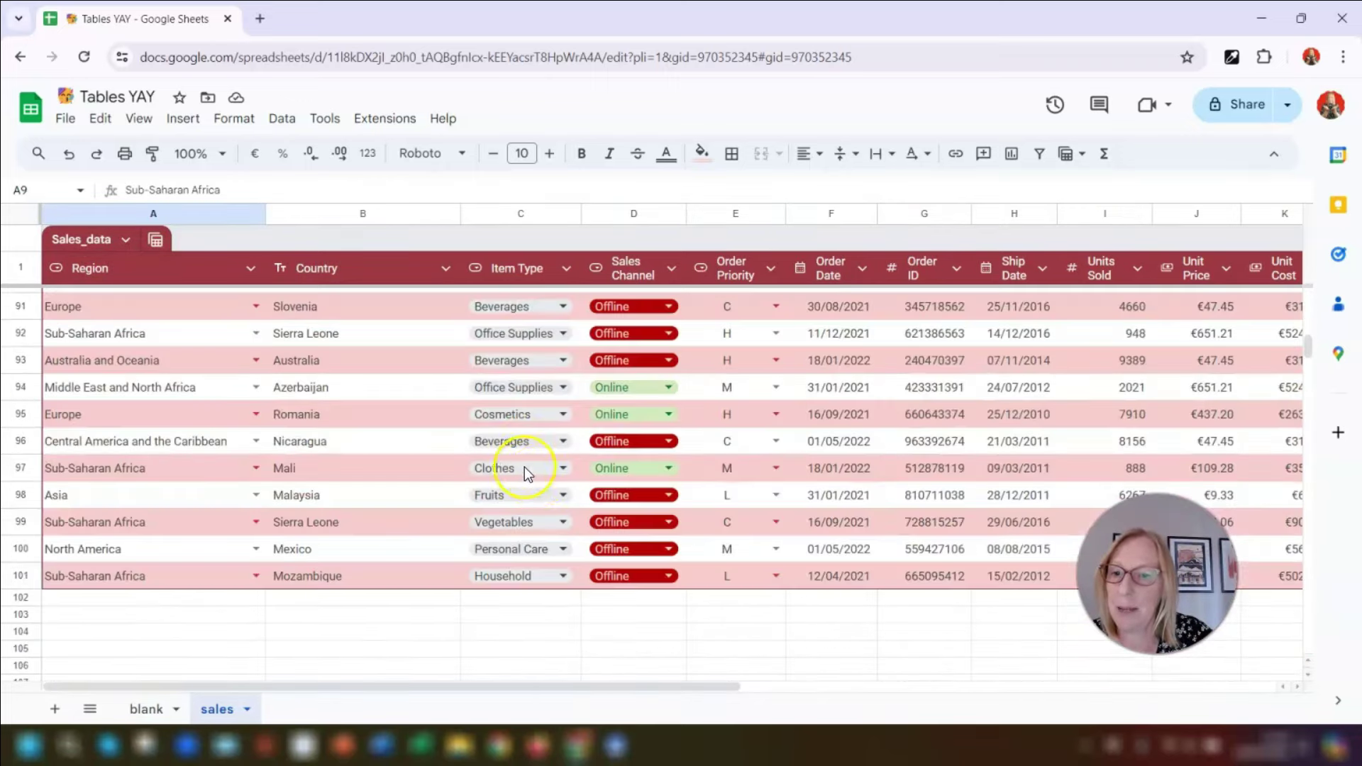
{"action": "key", "text": "ctrl+Down"}
{"action": "key", "text": "Down"}
{"action": "key", "text": "Right"}
{"action": "type", "text": "ireland"}
{"action": "key", "text": "Return"}
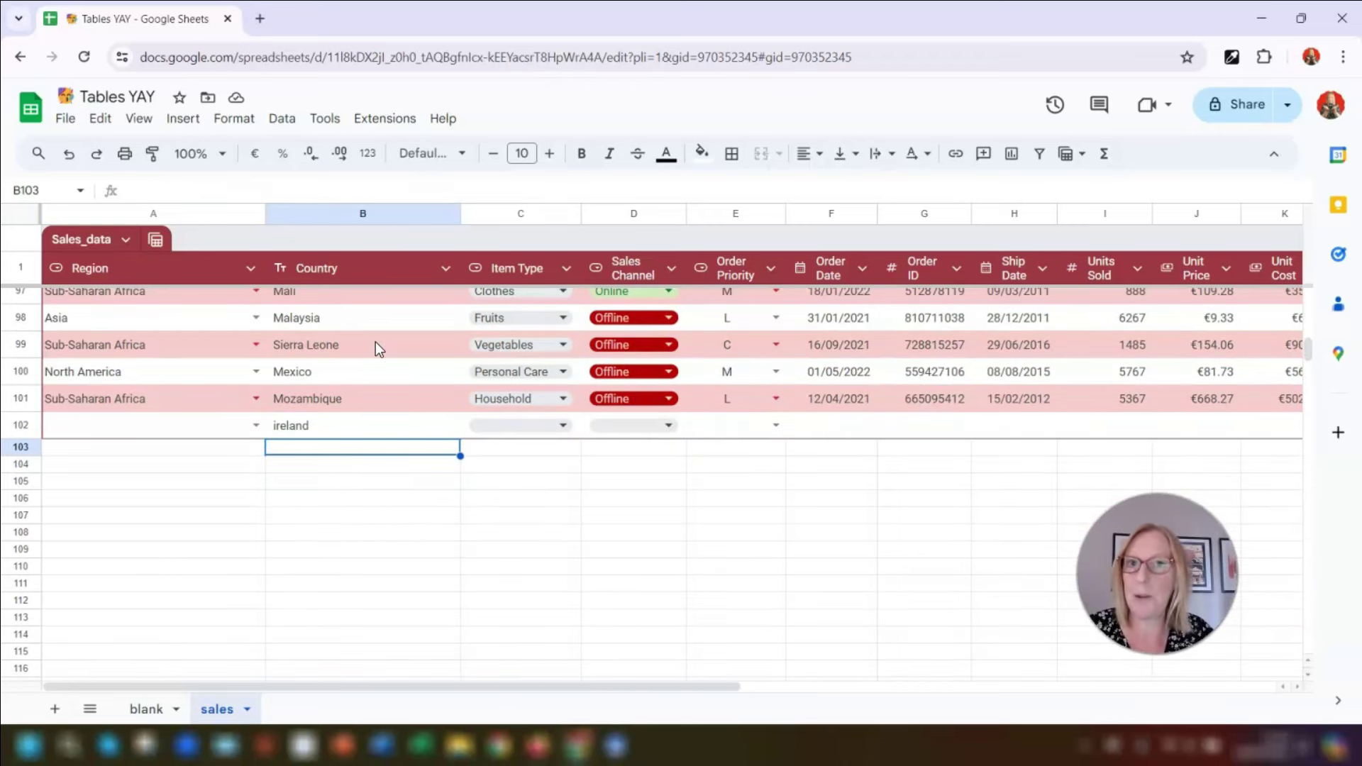
{"action": "scroll", "coordinate": [376, 342], "scroll_direction": "up", "scroll_amount": 3}
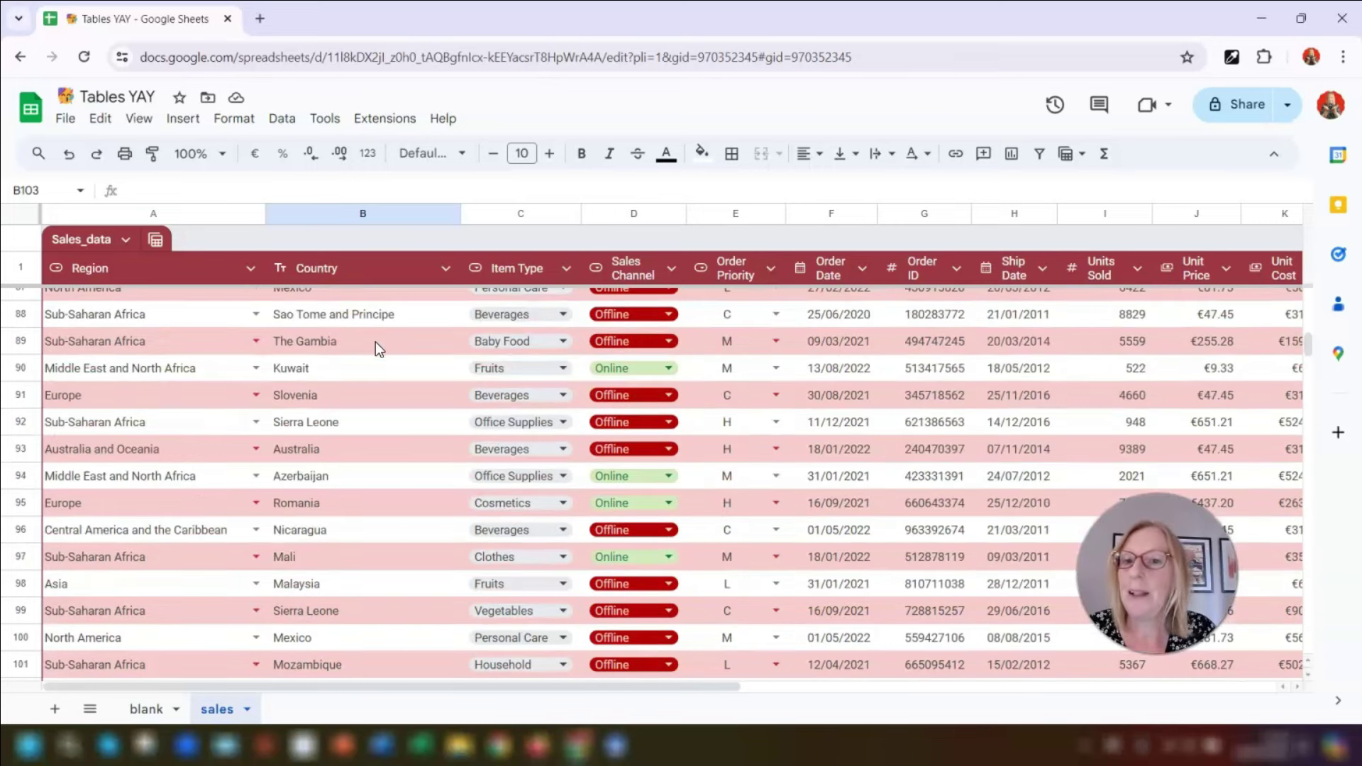
{"action": "left_click", "coordinate": [446, 269]}
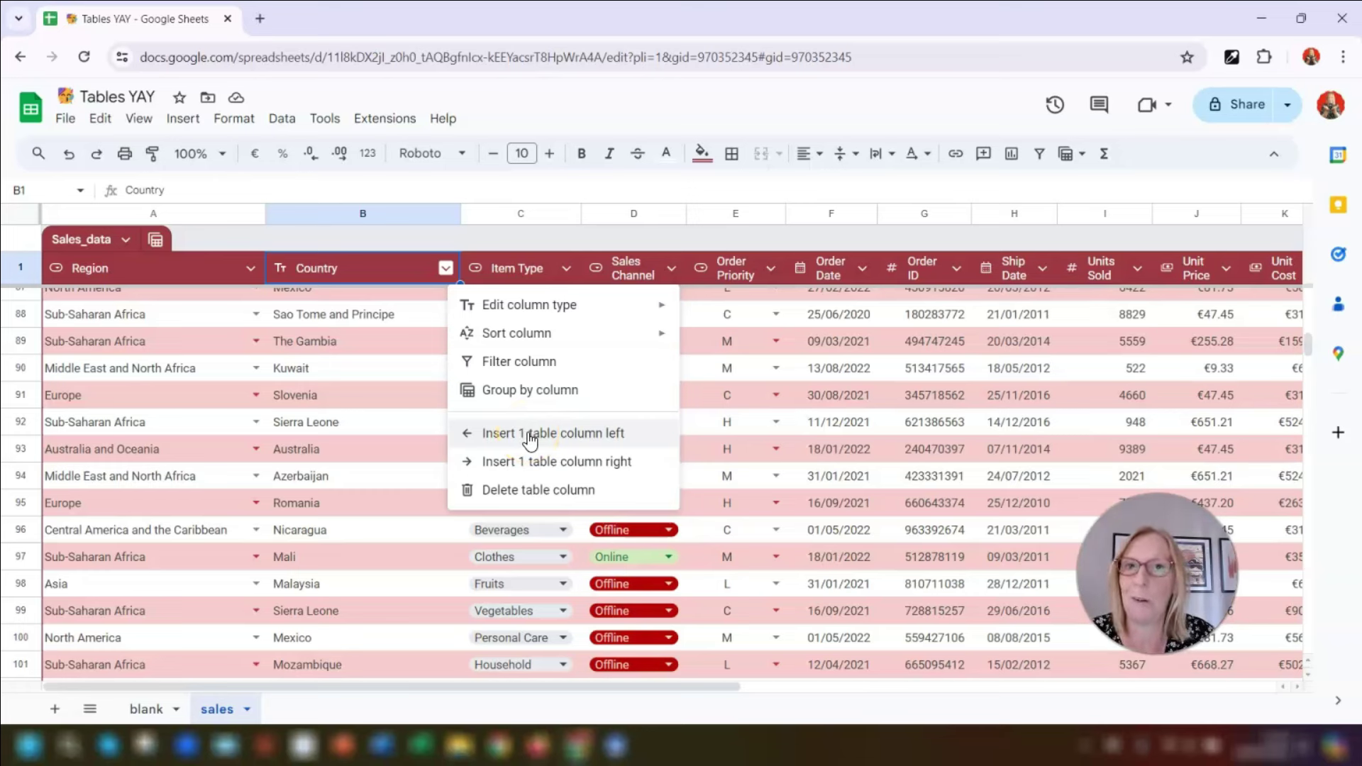
Step: Enter 20 in O86 to add a new, widened Column 1, then go to the blank sheet
{"action": "left_click", "coordinate": [734, 322]}
{"action": "key", "text": "Right"}
{"action": "key", "text": "Right"}
{"action": "key", "text": "Right"}
{"action": "key", "text": "Right"}
{"action": "key", "text": "Right"}
{"action": "key", "text": "Right"}
{"action": "key", "text": "Right"}
{"action": "key", "text": "Right"}
{"action": "key", "text": "Right"}
{"action": "key", "text": "Right"}
{"action": "key", "text": "Right"}
{"action": "key", "text": "Right"}
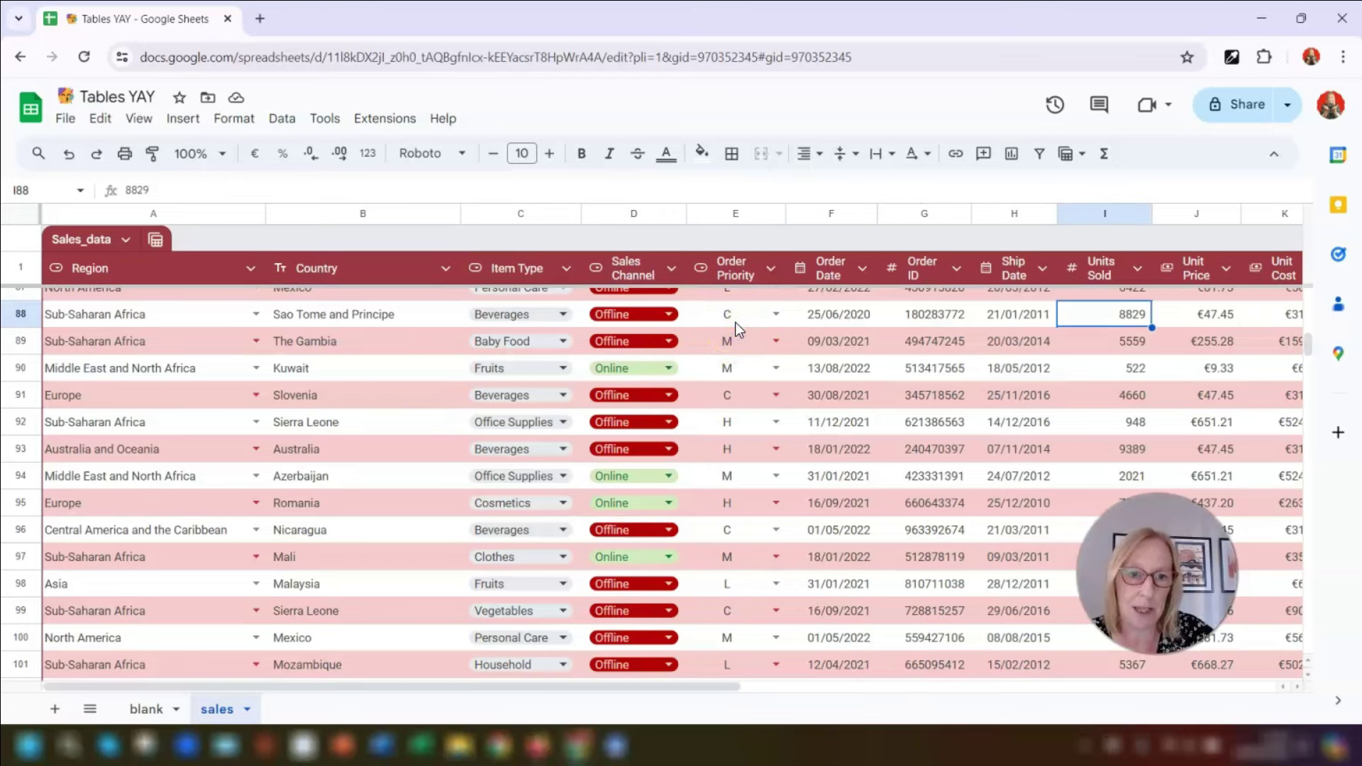
{"action": "key", "text": "Left"}
{"action": "key", "text": "Left"}
{"action": "key", "text": "Up"}
{"action": "key", "text": "Up"}
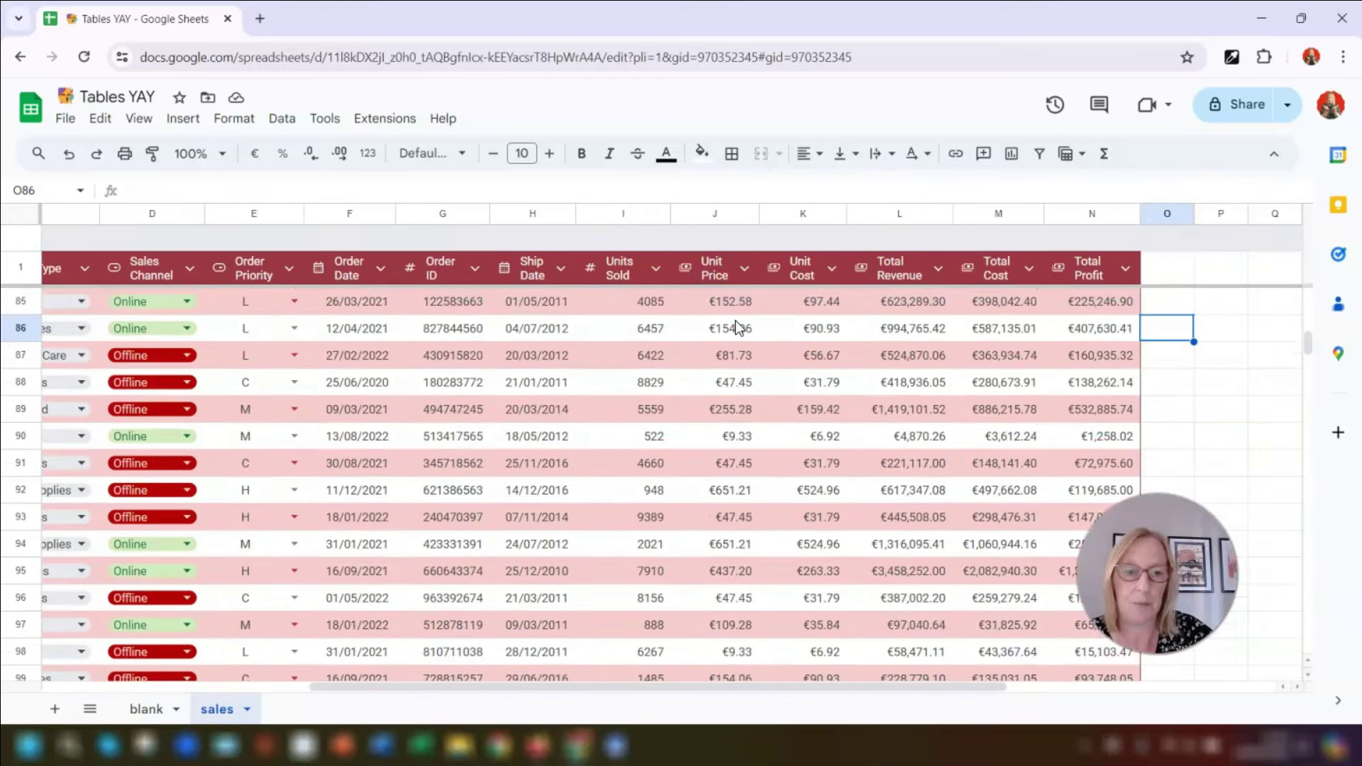
{"action": "type", "text": "20"}
{"action": "key", "text": "Return"}
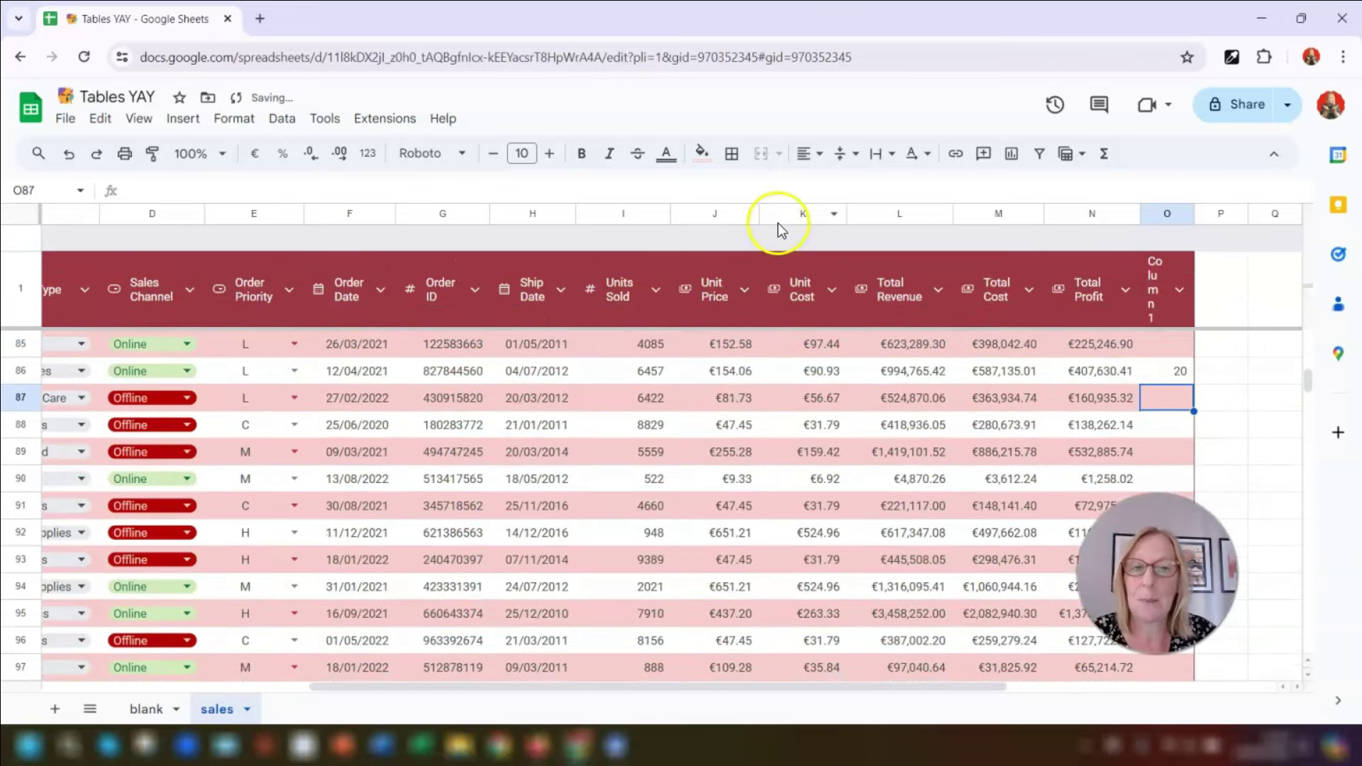
{"action": "left_click_drag", "start_coordinate": [1194, 213], "coordinate": [1217, 213]}
{"action": "left_click", "coordinate": [1186, 257]}
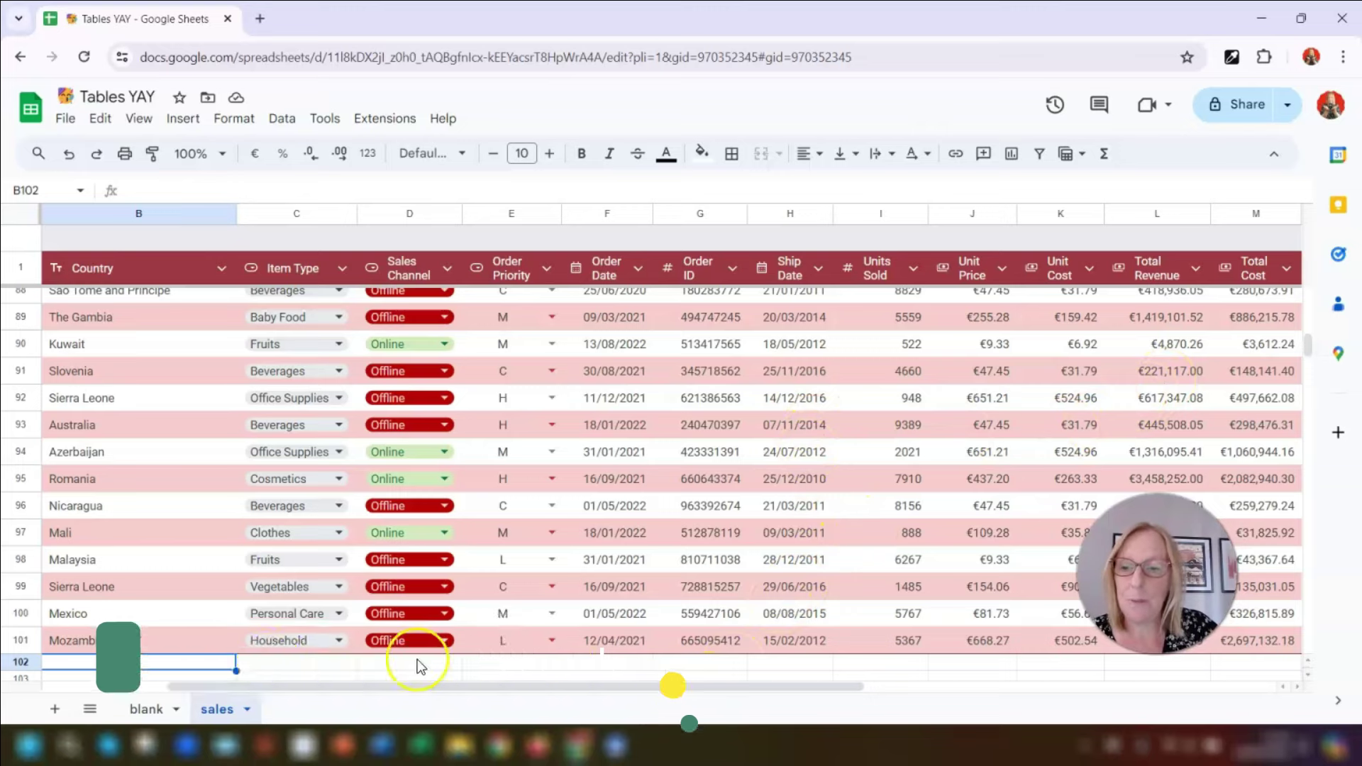
{"action": "left_click", "coordinate": [149, 708]}
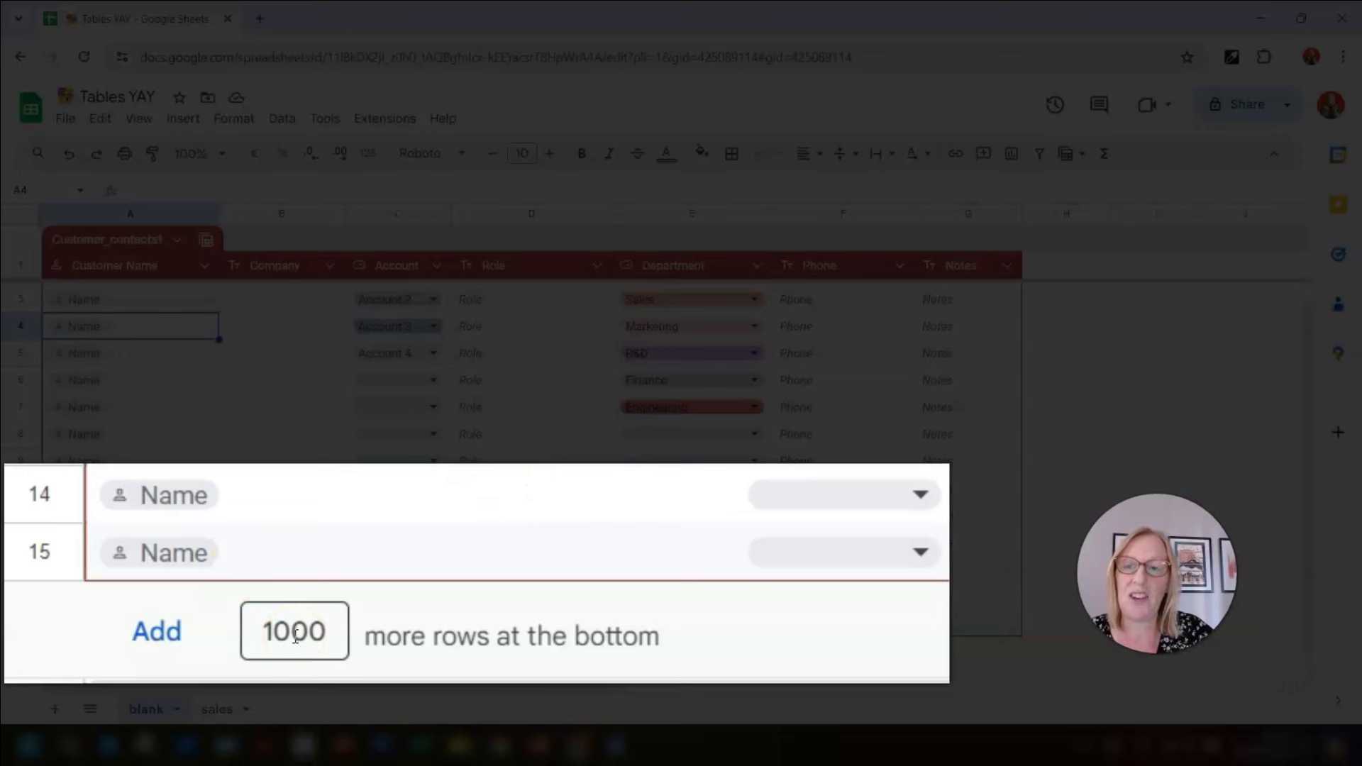
Step: Add 20 rows to the bottom of Customer_contacts1, then go back to the sales sheet
{"action": "left_click_drag", "start_coordinate": [337, 631], "coordinate": [261, 631]}
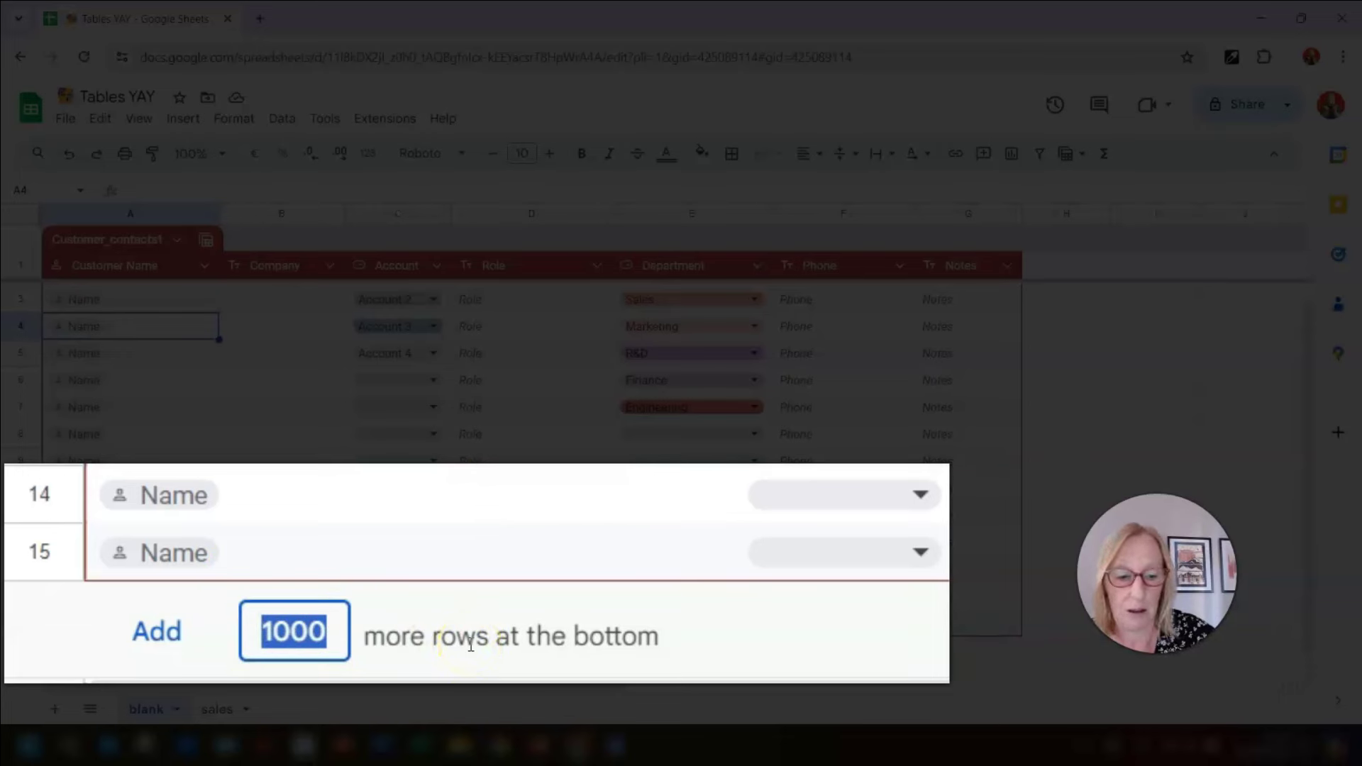
{"action": "type", "text": "20"}
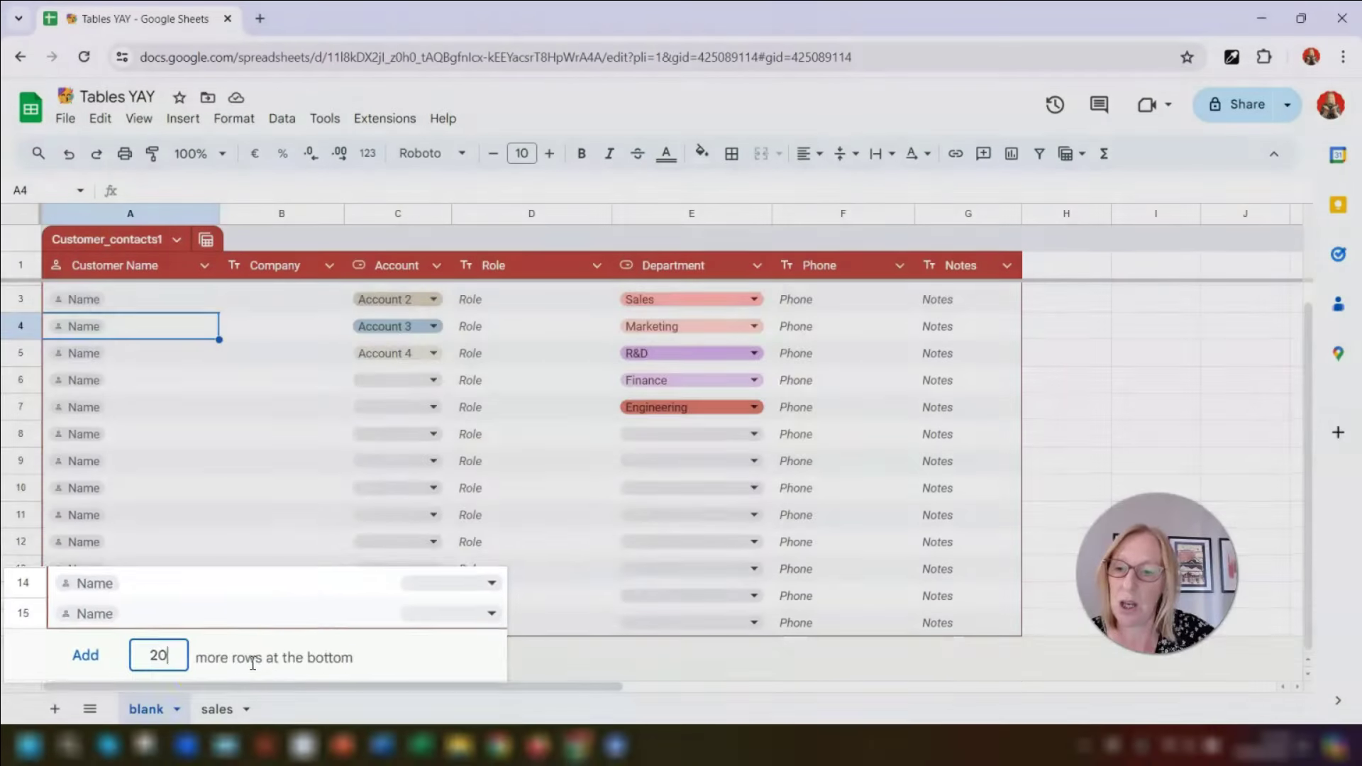
{"action": "left_click", "coordinate": [76, 659]}
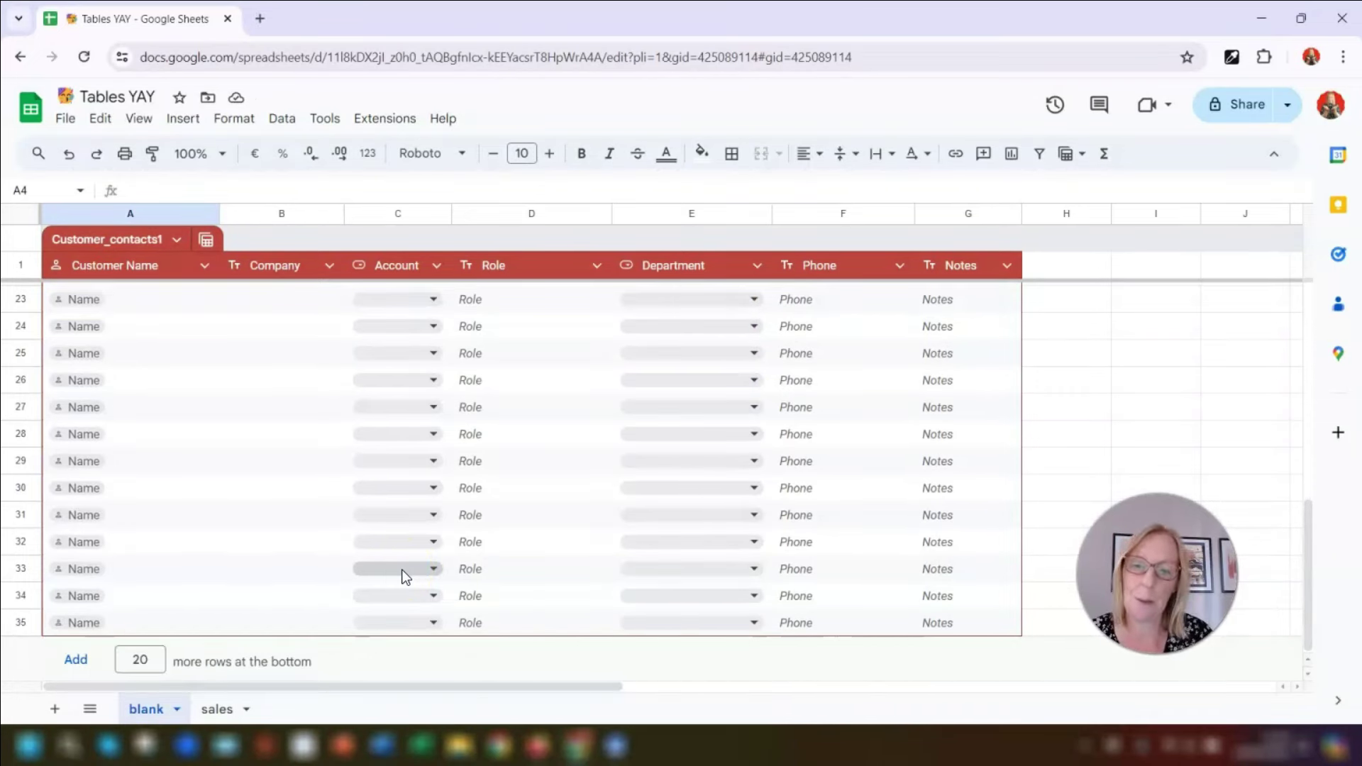
{"action": "left_click", "coordinate": [222, 710]}
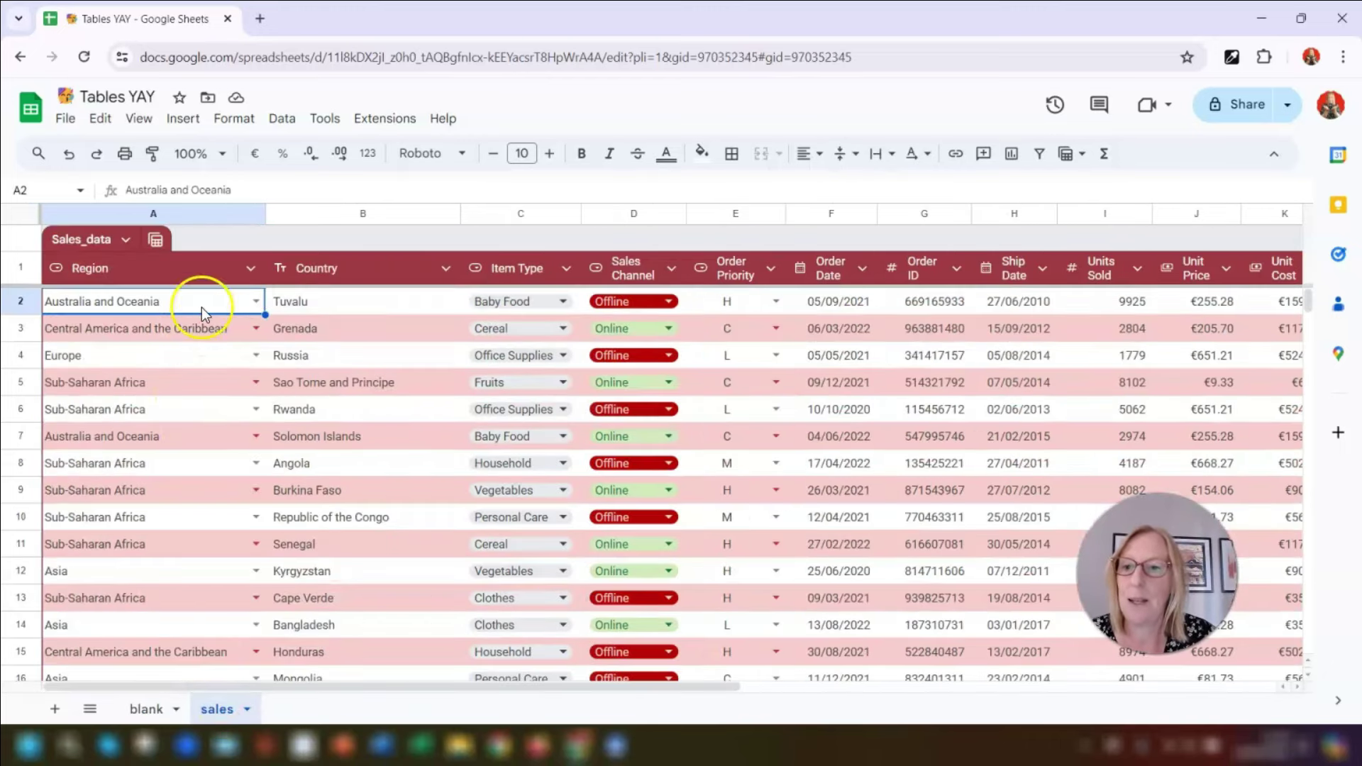
Step: Filter the Region column by values to Asia and Australia and Oceania, leaving 22 of 100 rows
{"action": "left_click", "coordinate": [251, 267]}
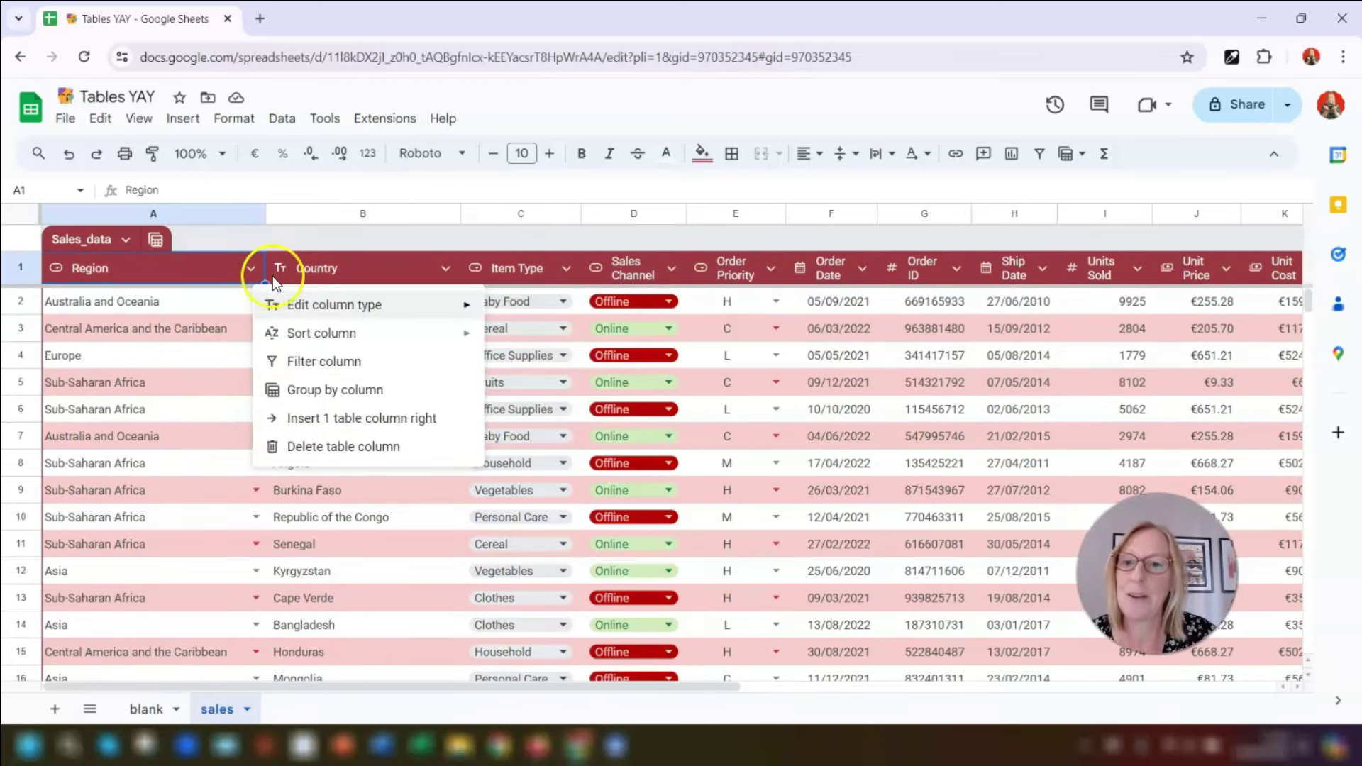
{"action": "mouse_move", "coordinate": [327, 333]}
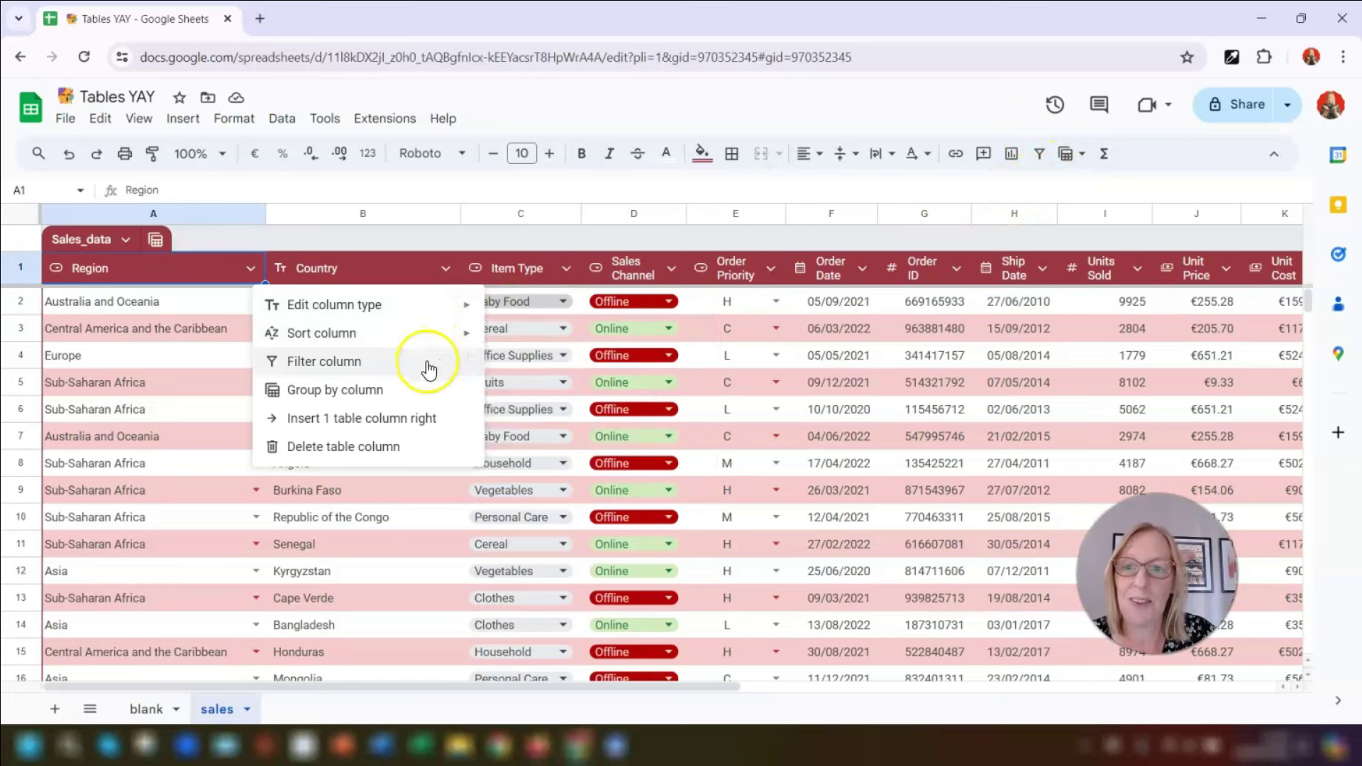
{"action": "left_click", "coordinate": [337, 363]}
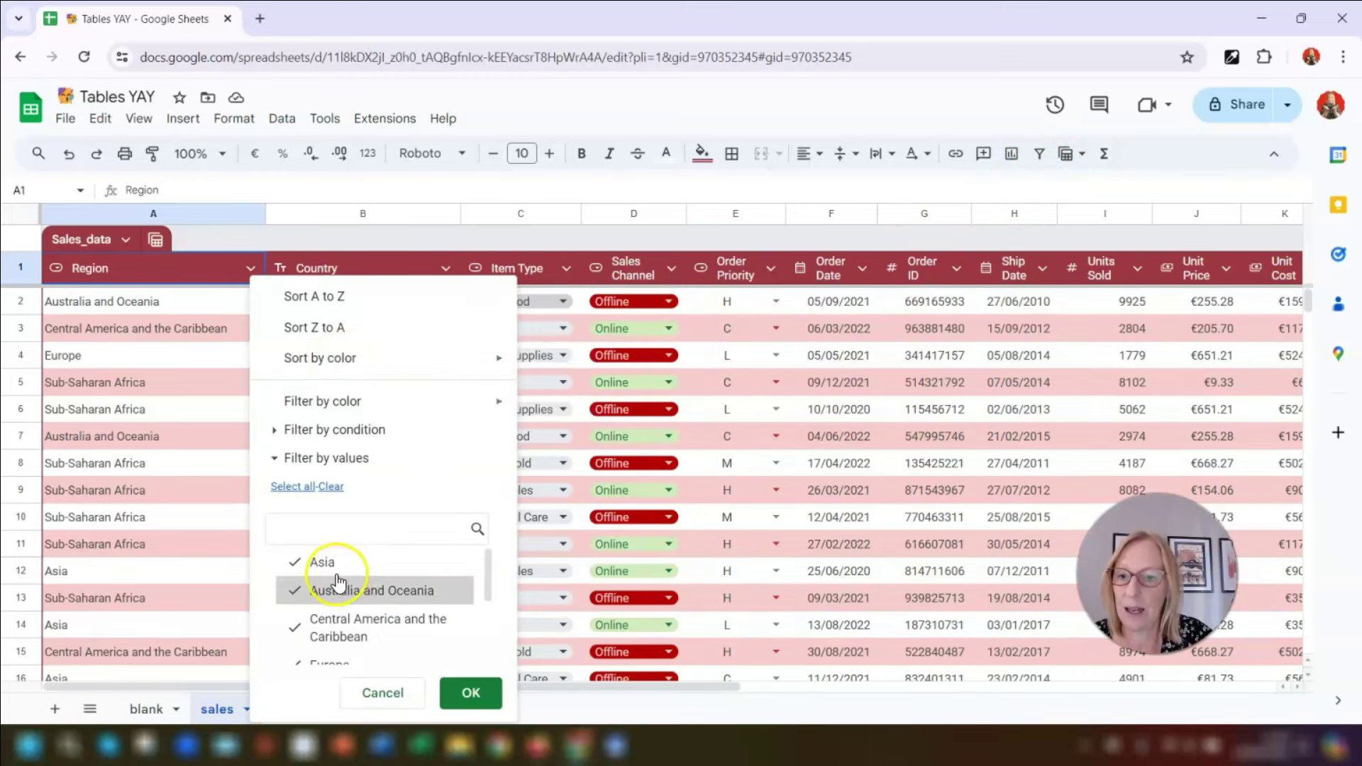
{"action": "left_click", "coordinate": [287, 487]}
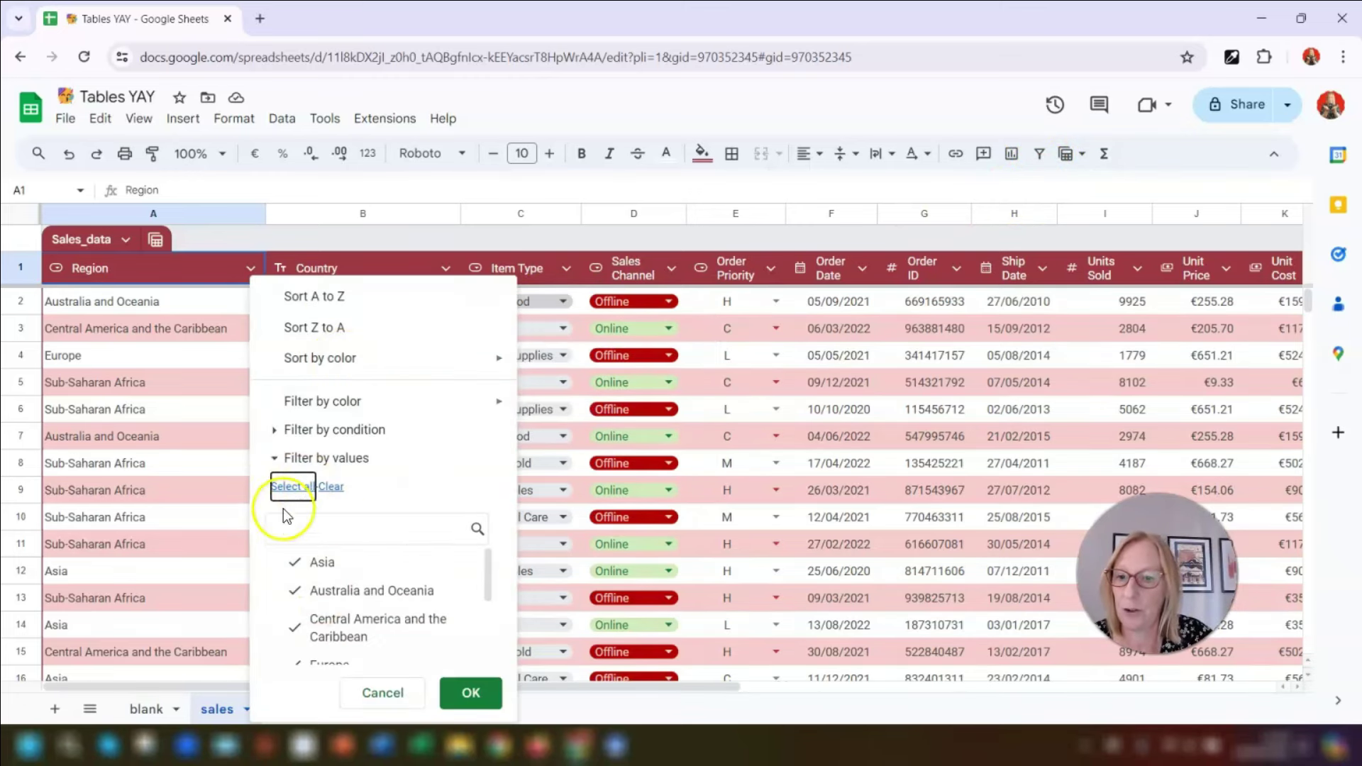
{"action": "left_click", "coordinate": [294, 594]}
{"action": "left_click", "coordinate": [471, 692]}
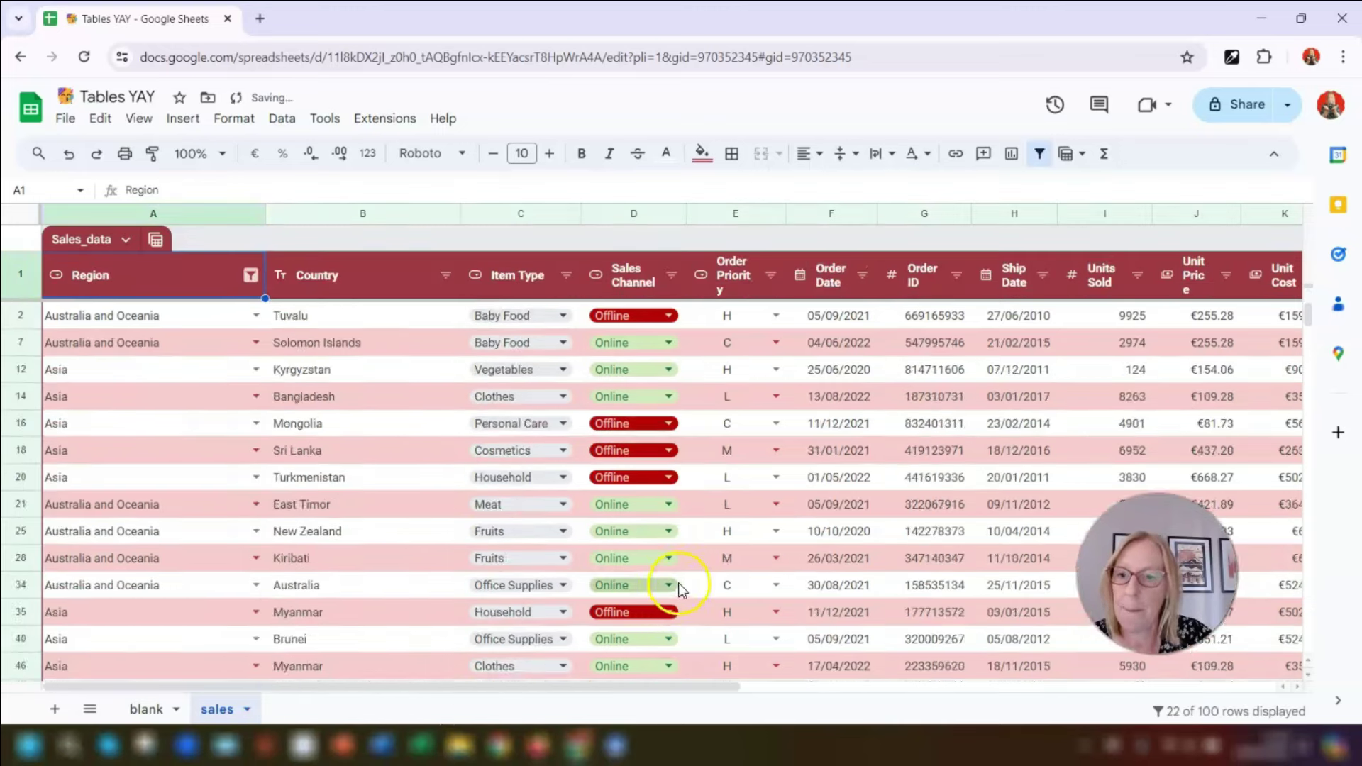
{"action": "scroll", "coordinate": [426, 468], "scroll_direction": "down", "scroll_amount": 6}
{"action": "scroll", "coordinate": [128, 385], "scroll_direction": "up", "scroll_amount": 10}
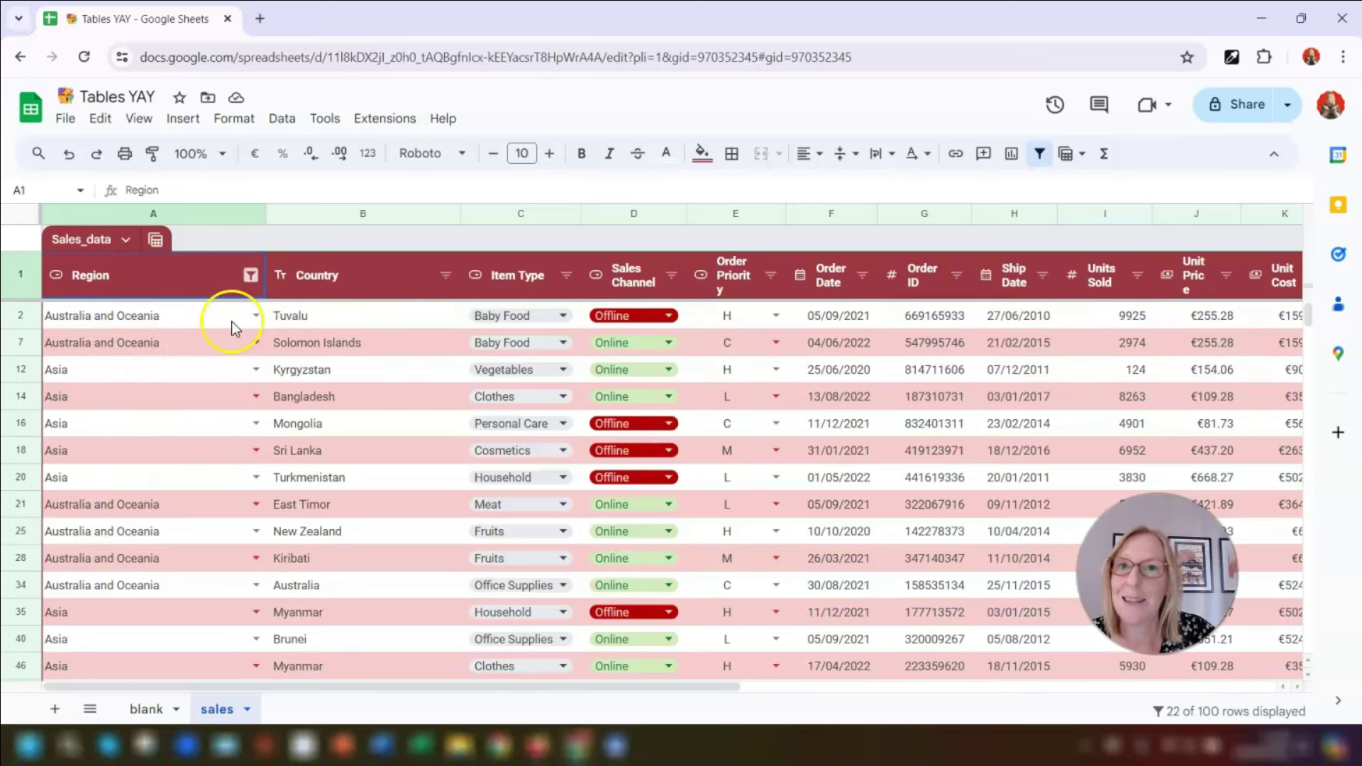
Step: Turn off the Region filter so Europe and Sub-Saharan Africa rows reappear in Sales_data
{"action": "left_click", "coordinate": [251, 274]}
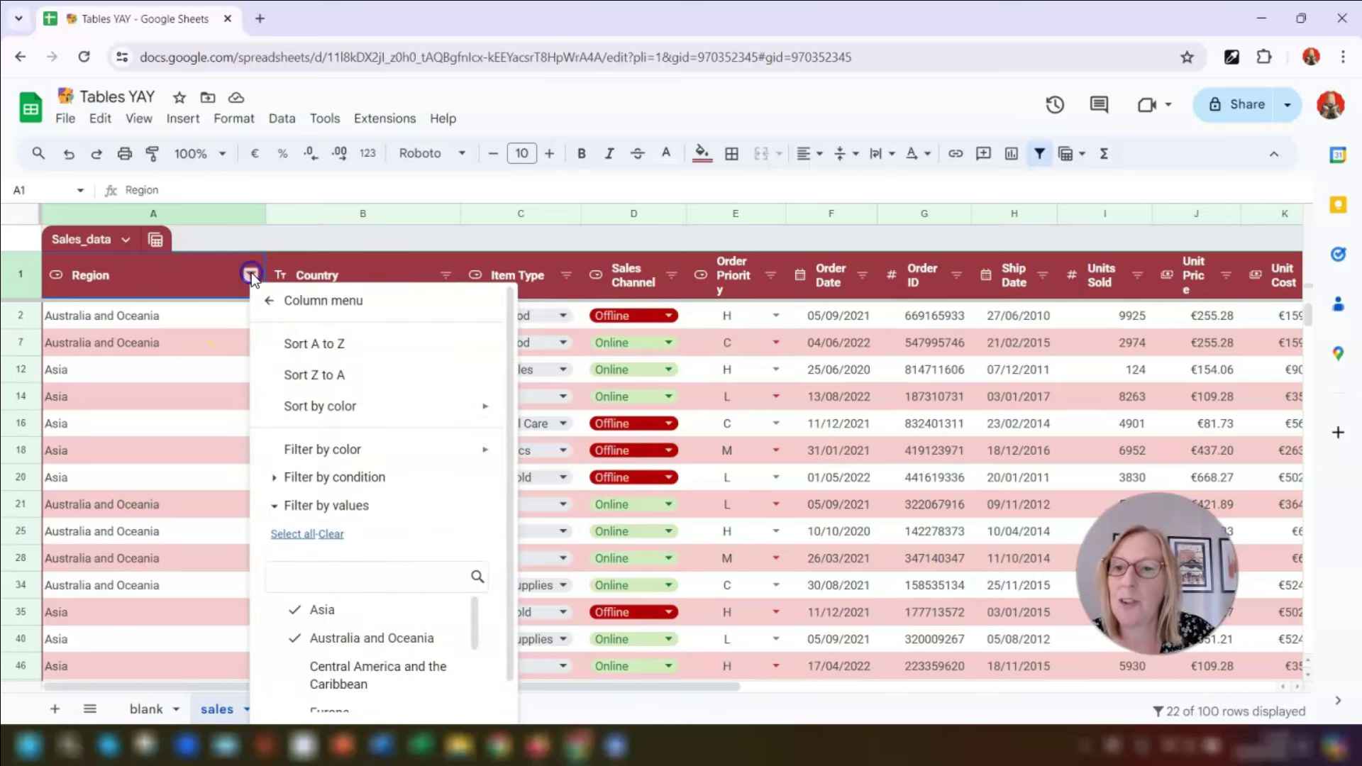
{"action": "left_click", "coordinate": [294, 305]}
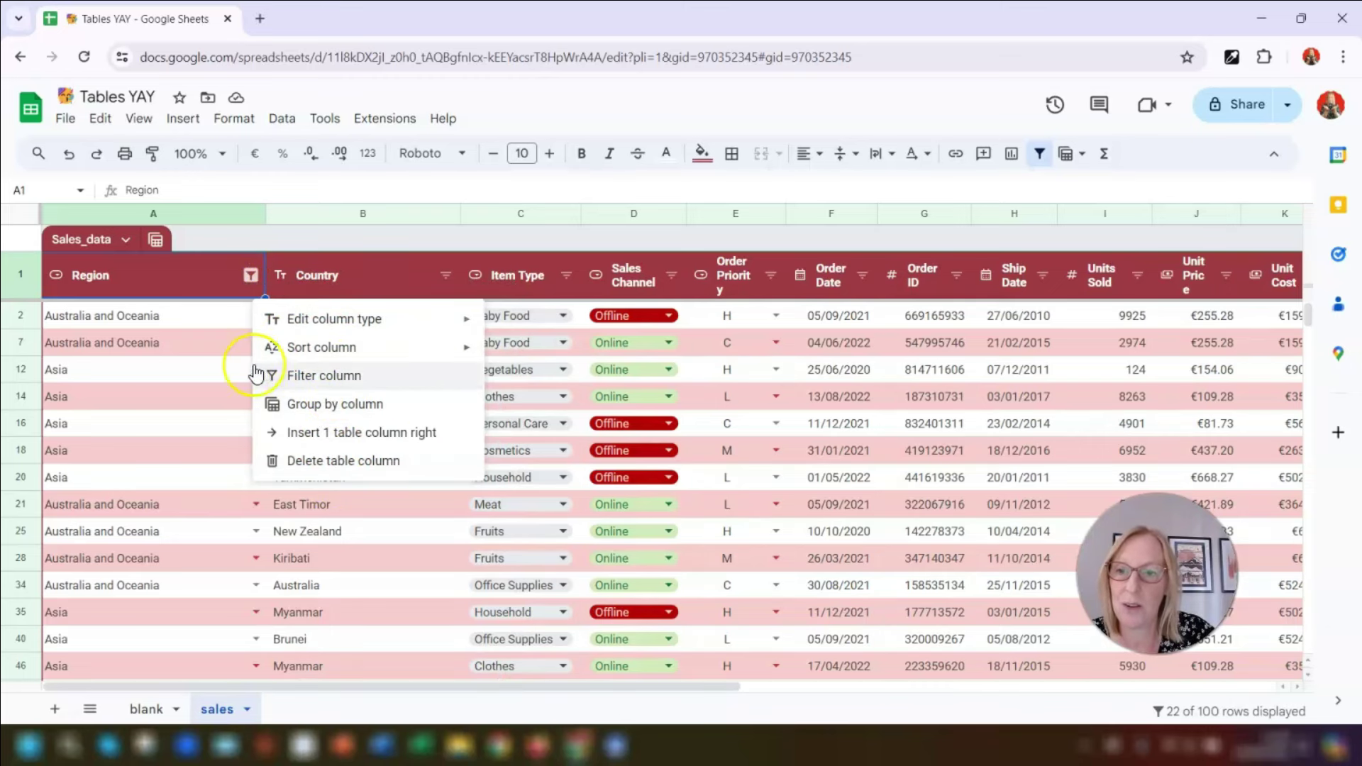
{"action": "left_click", "coordinate": [192, 325]}
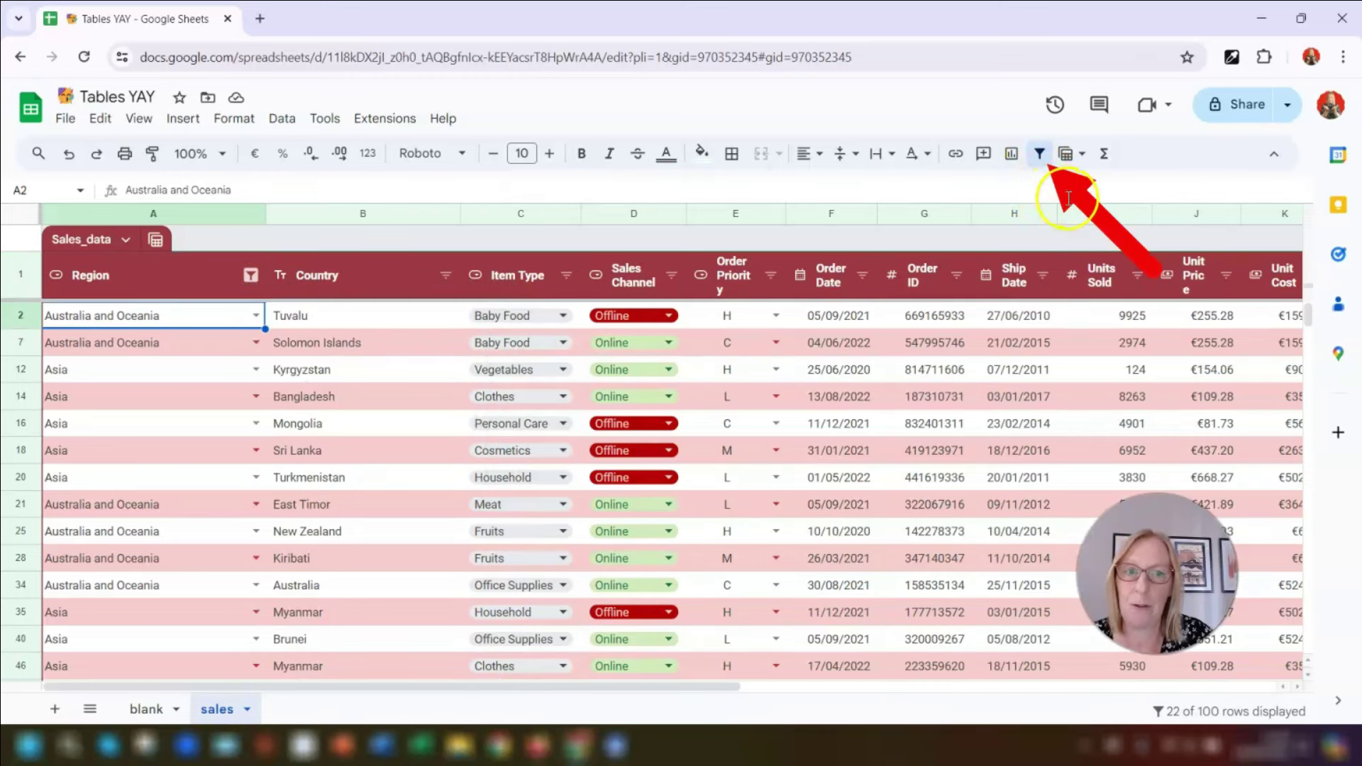
{"action": "left_click", "coordinate": [1038, 160]}
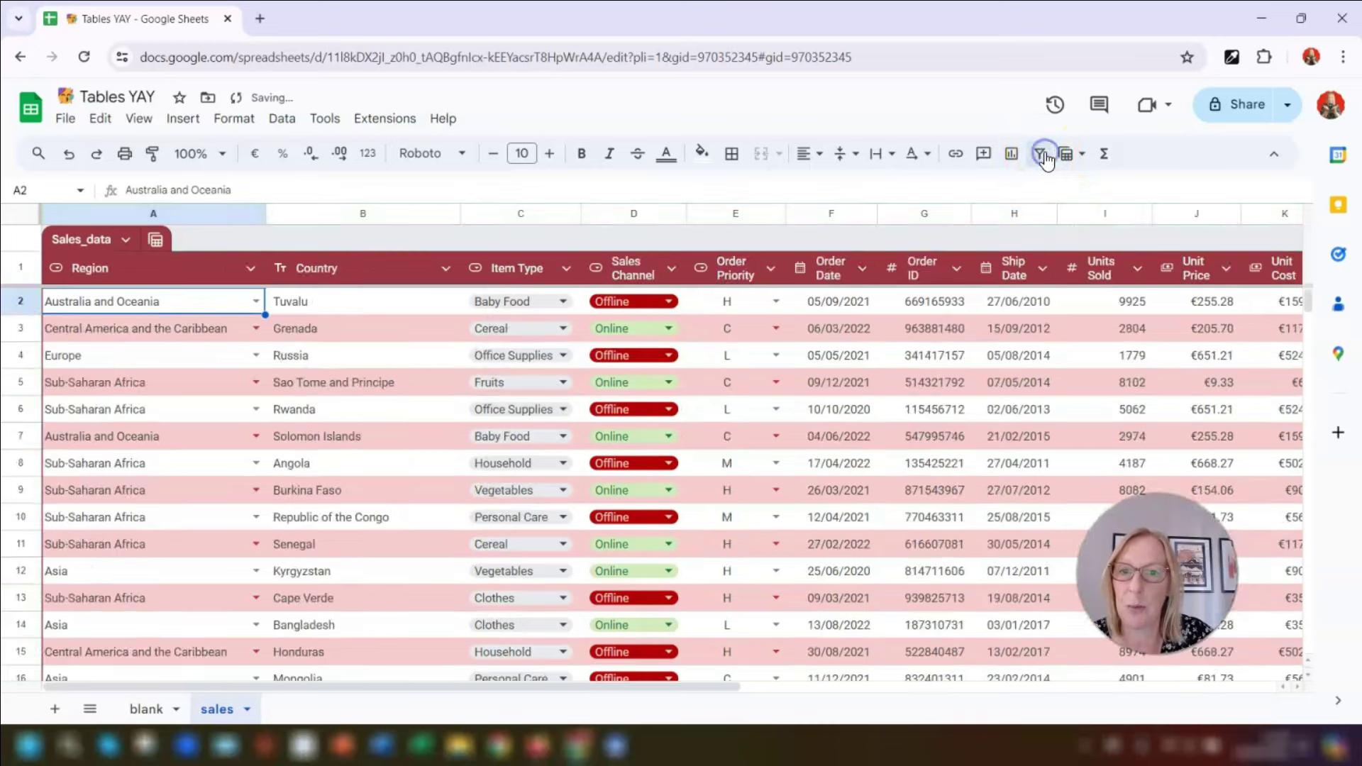
{"action": "left_click", "coordinate": [251, 269]}
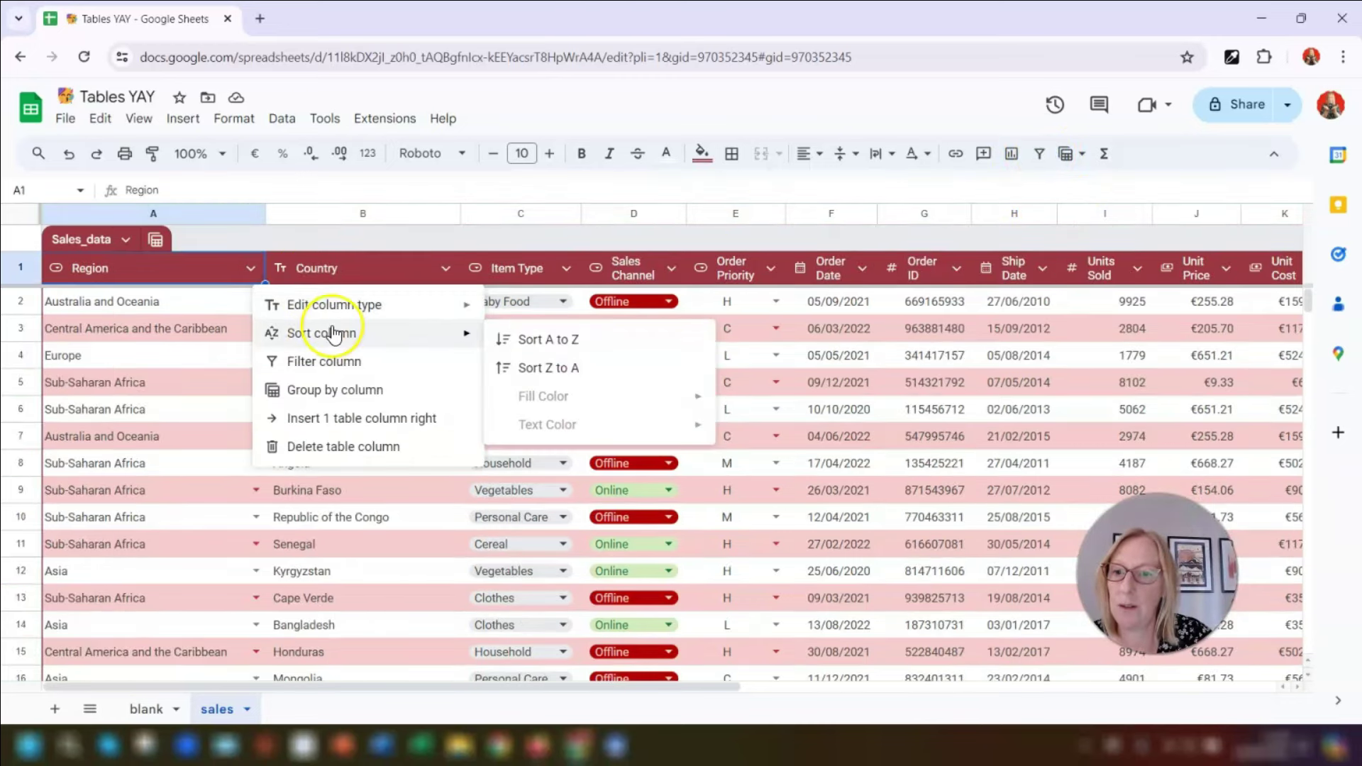